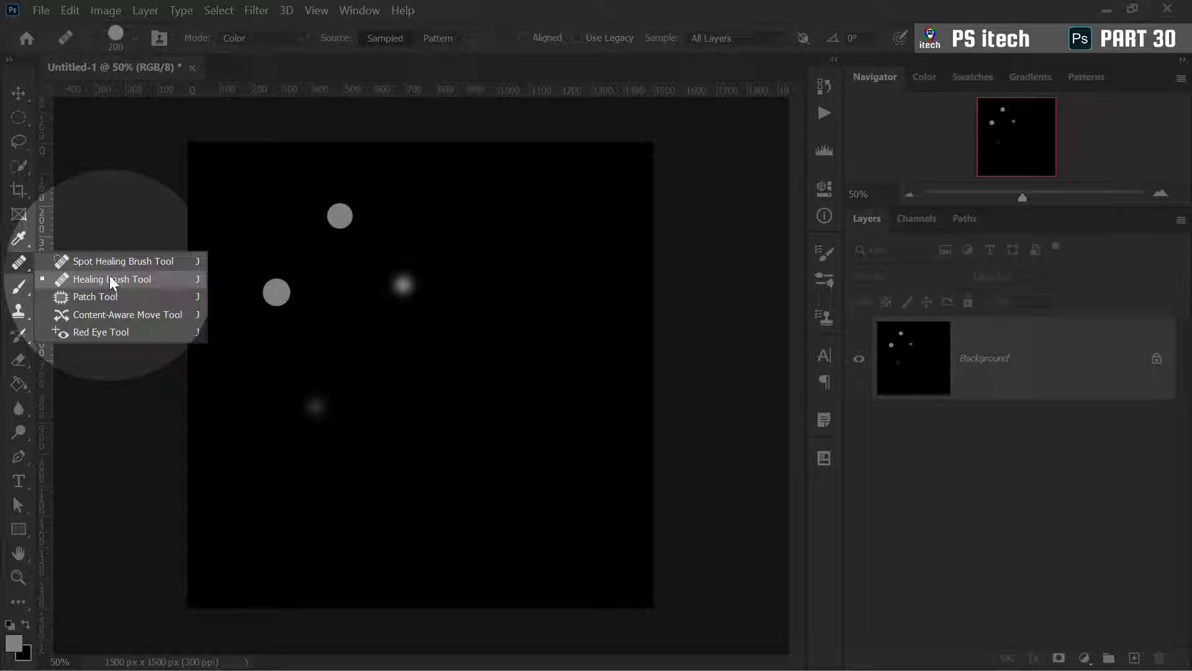
Activate the Spot Healing Brush Tool and set its blending mode to Normal.
{"action": "left_click", "coordinate": [116, 266]}
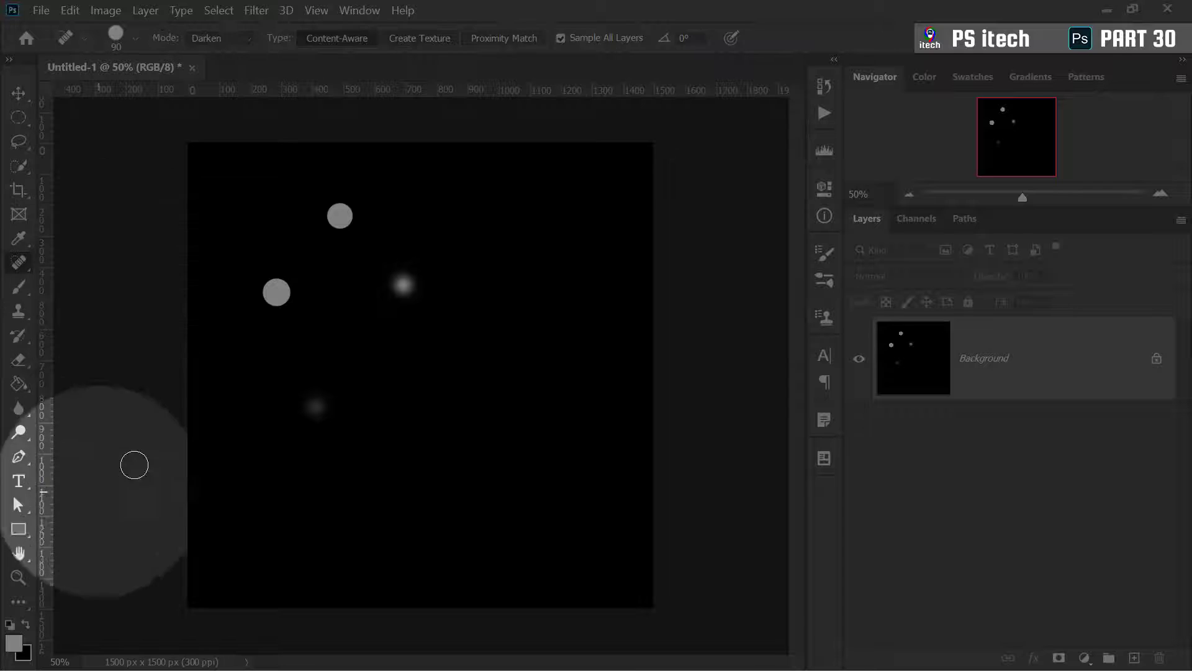
{"action": "scroll", "coordinate": [327, 259], "scroll_direction": "up", "scroll_amount": 3}
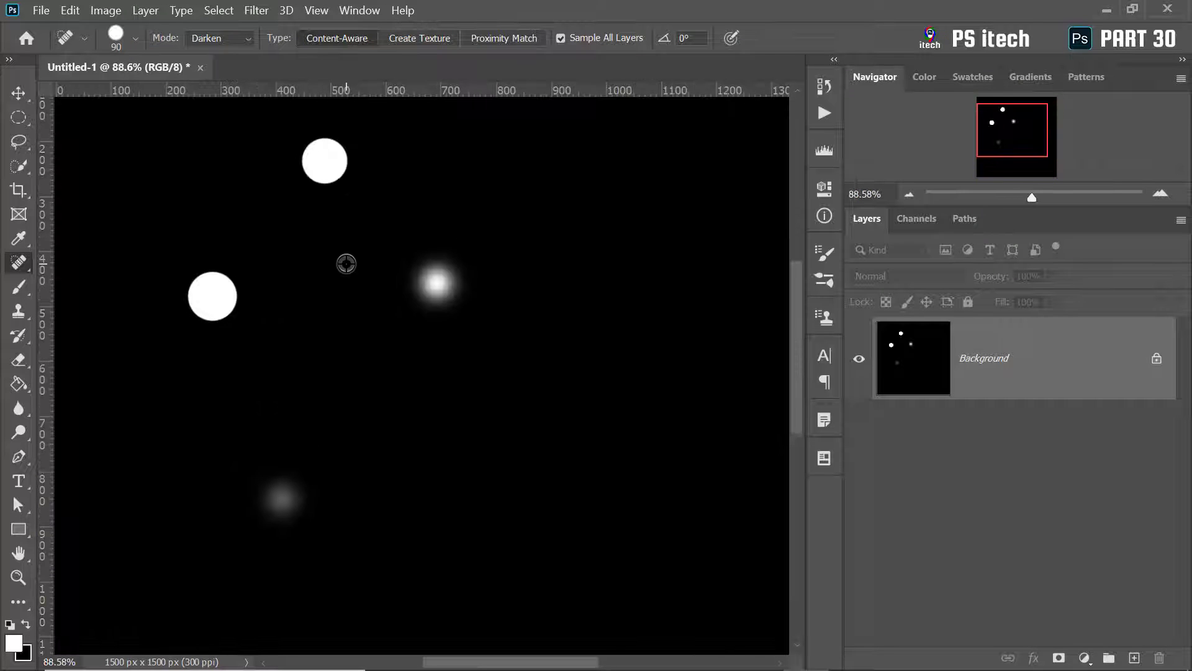
{"action": "scroll", "coordinate": [344, 263], "scroll_direction": "up", "scroll_amount": 1}
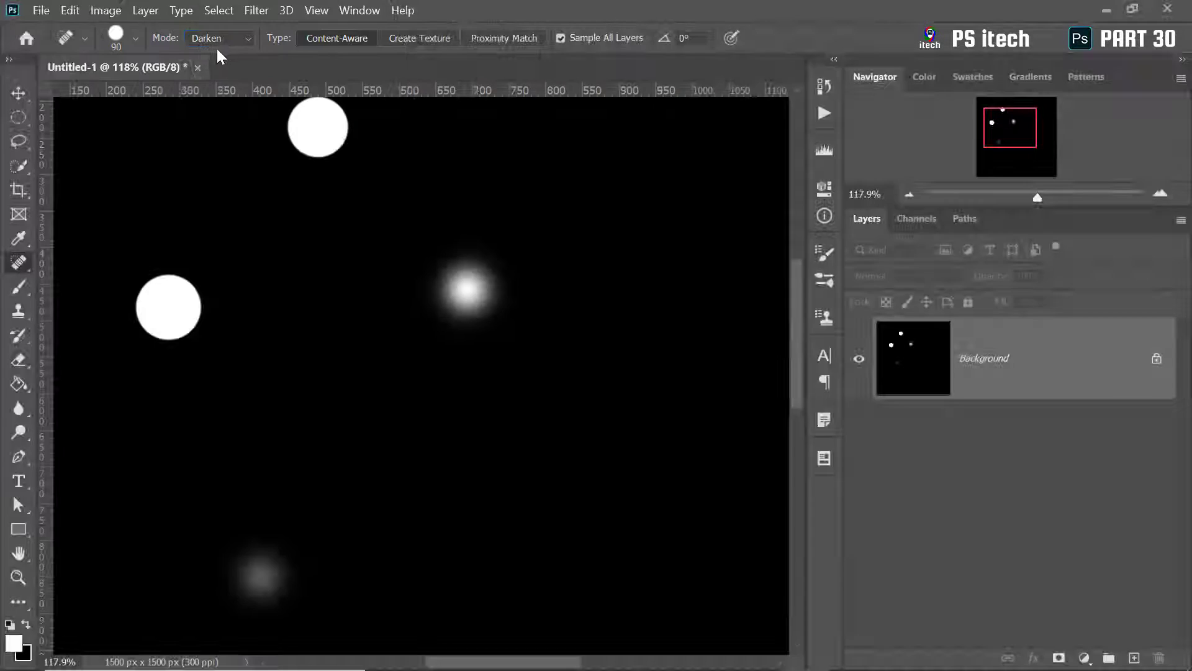
{"action": "left_click", "coordinate": [216, 39]}
{"action": "left_click", "coordinate": [202, 55]}
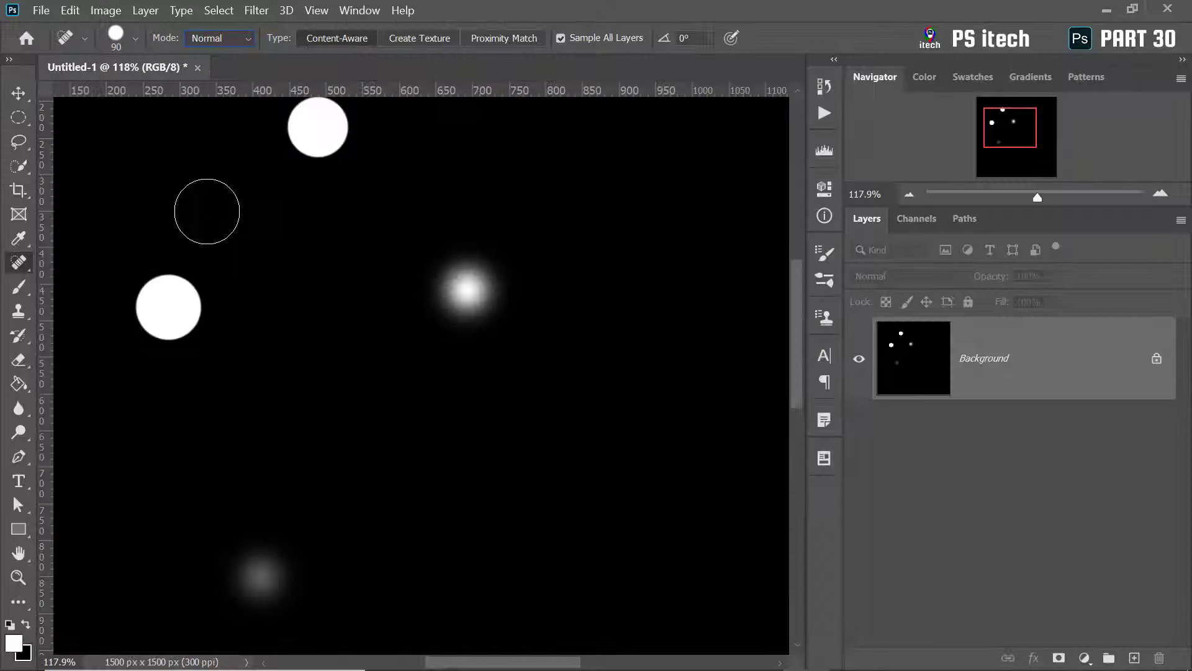
Set the brush size to 99 px, heal the leftmost solid white circle, and undo that heal.
{"action": "right_click", "coordinate": [230, 301]}
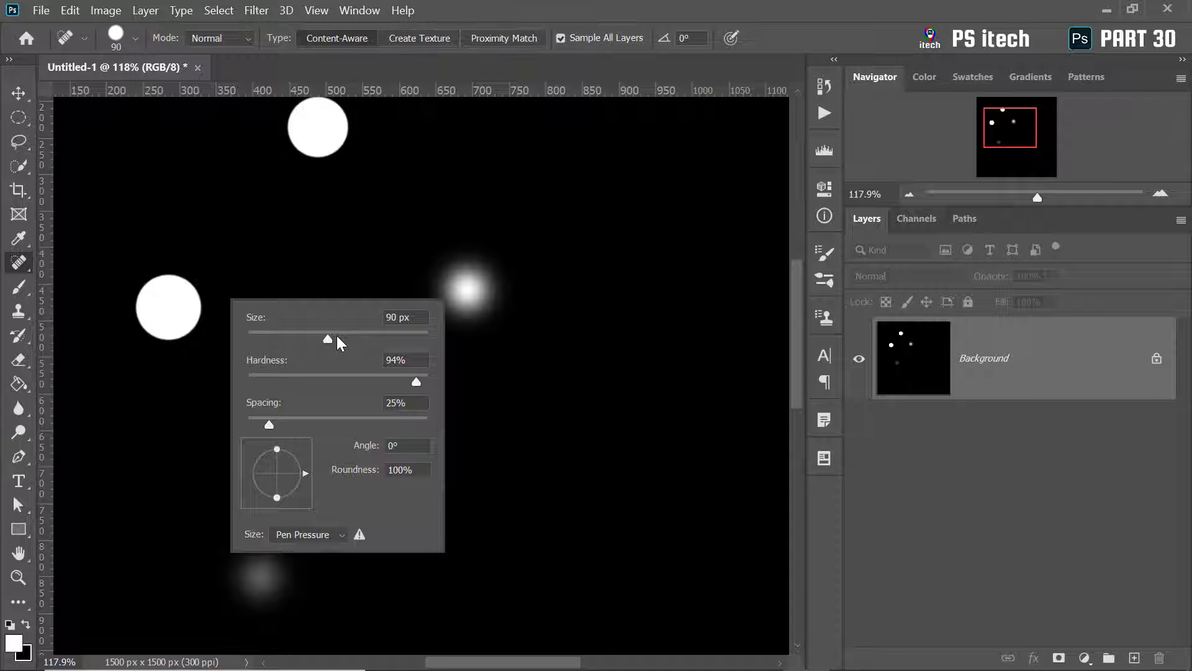
{"action": "left_click", "coordinate": [335, 338]}
{"action": "left_click", "coordinate": [168, 307]}
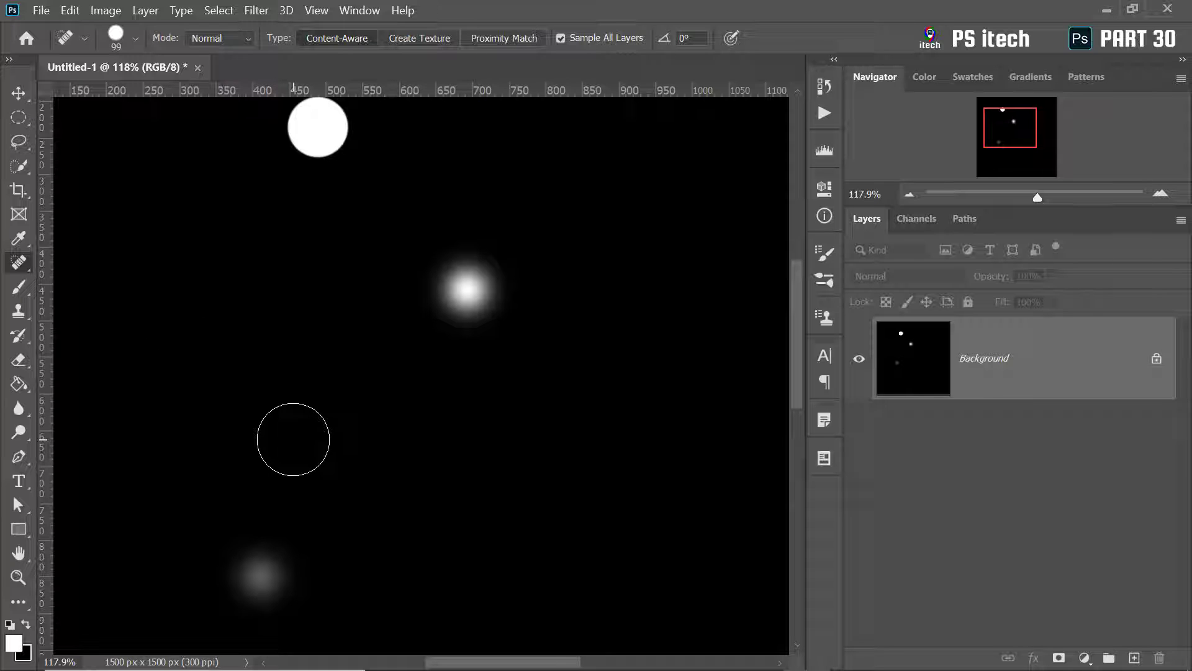
{"action": "key", "text": "ctrl+z"}
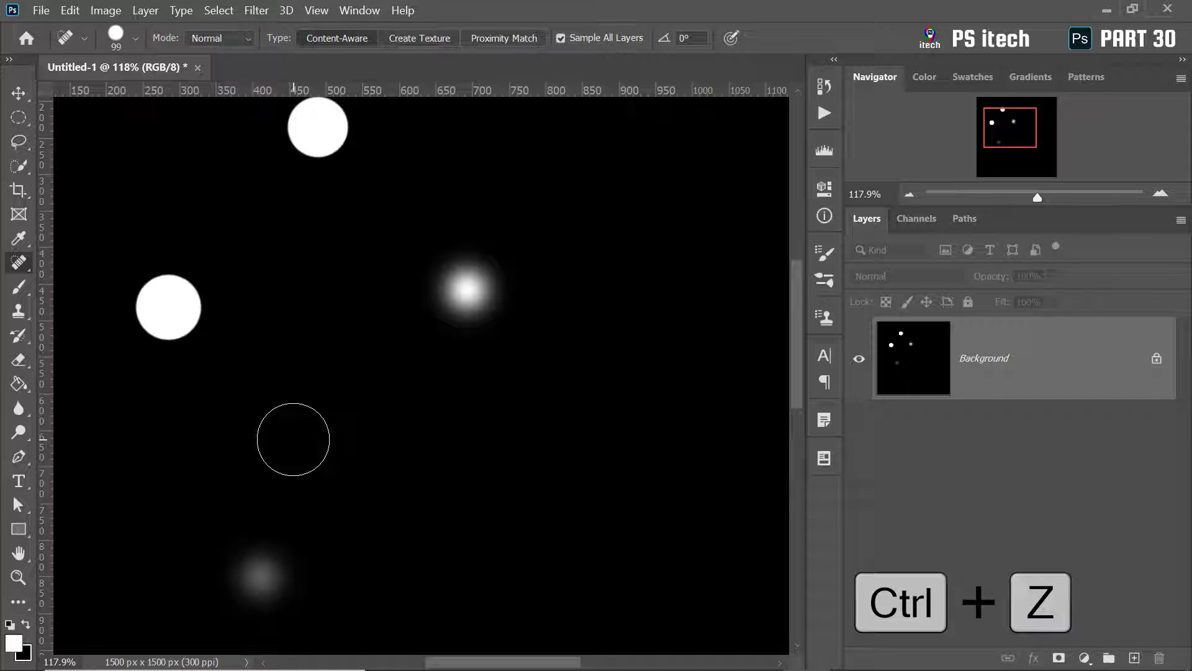
Set the healing mode to Lighten and the brush size to 125 px, and dab the leftmost white circle on the Background.
{"action": "left_click", "coordinate": [248, 37]}
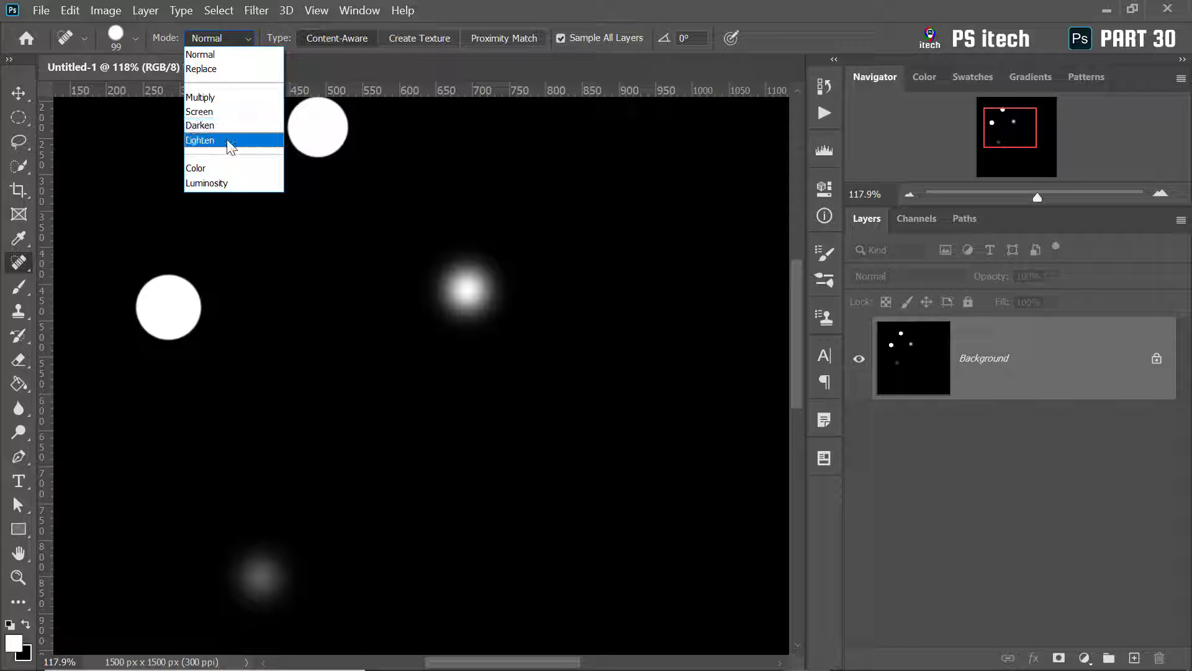
{"action": "left_click", "coordinate": [207, 141]}
{"action": "key", "text": "bracketright"}
{"action": "key", "text": "bracketright"}
{"action": "key", "text": "bracketright"}
{"action": "key", "text": "bracketright"}
{"action": "key", "text": "bracketright"}
{"action": "key", "text": "bracketright"}
{"action": "key", "text": "bracketleft"}
{"action": "key", "text": "bracketleft"}
{"action": "key", "text": "bracketleft"}
{"action": "key", "text": "bracketleft"}
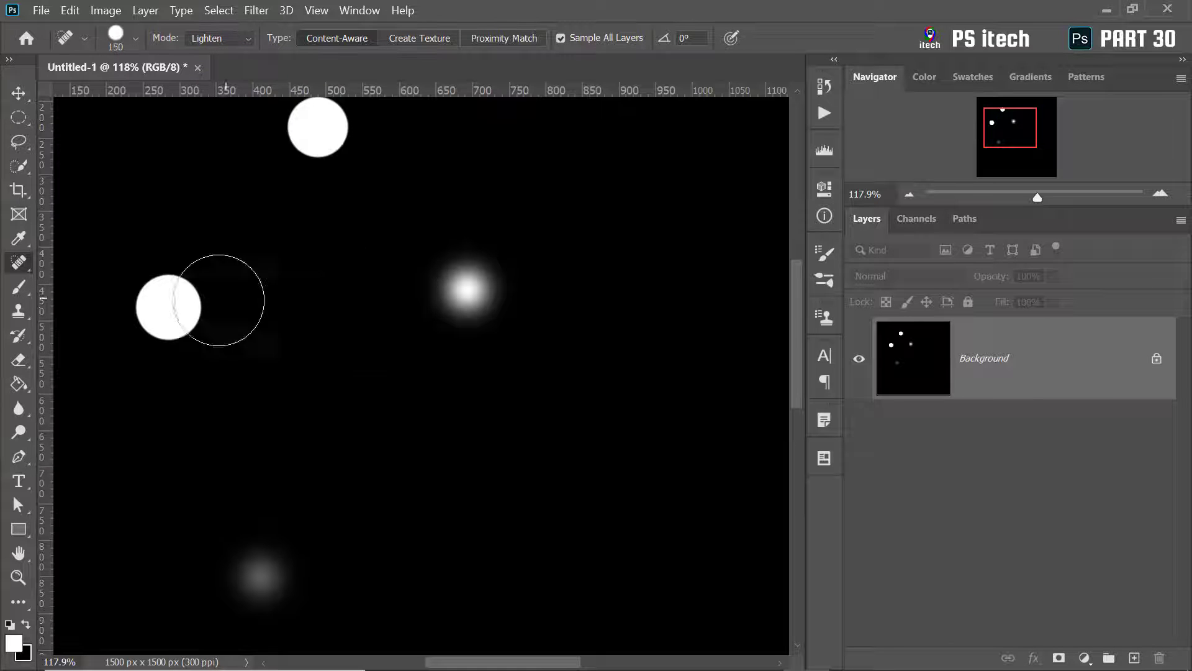
{"action": "left_click", "coordinate": [168, 307]}
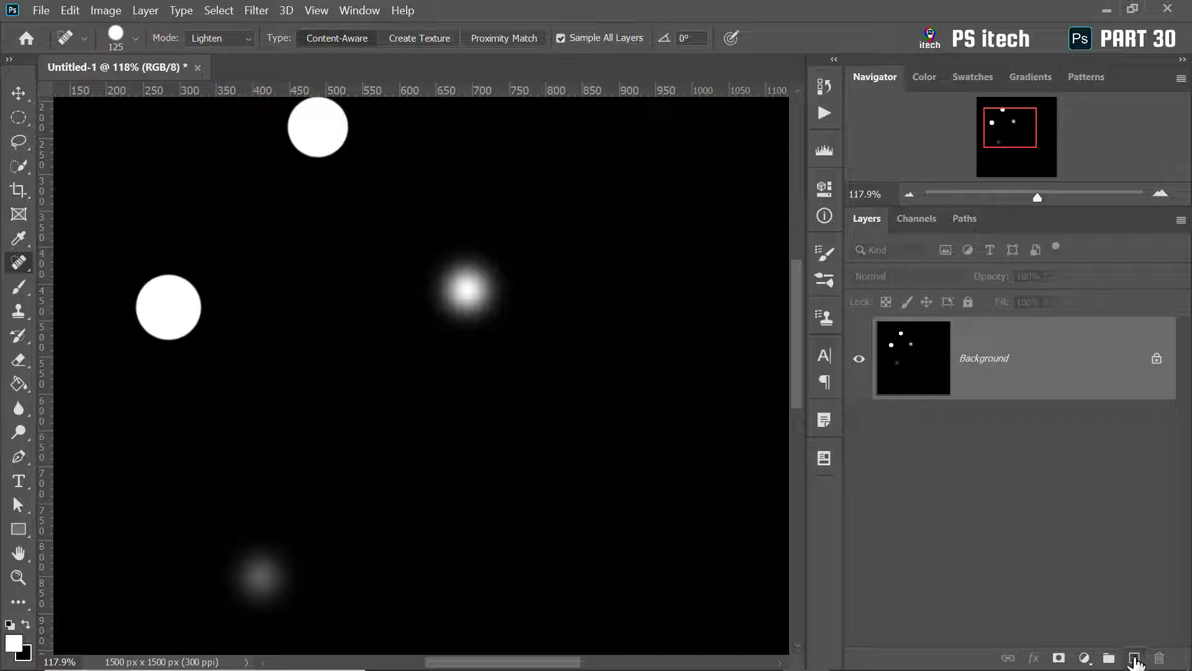
Try the Lighten heal of the leftmost circle on a new layer, inspect it with the Background hidden, and delete that layer.
{"action": "left_click", "coordinate": [1134, 658]}
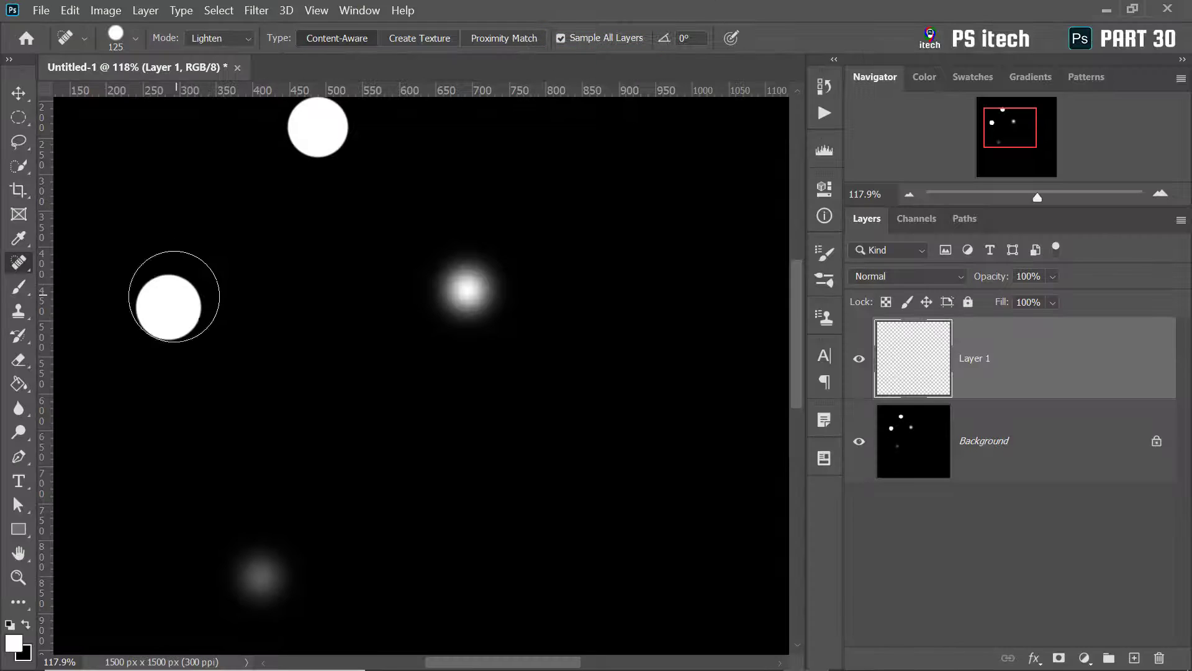
{"action": "left_click", "coordinate": [169, 309]}
{"action": "left_click", "coordinate": [859, 441]}
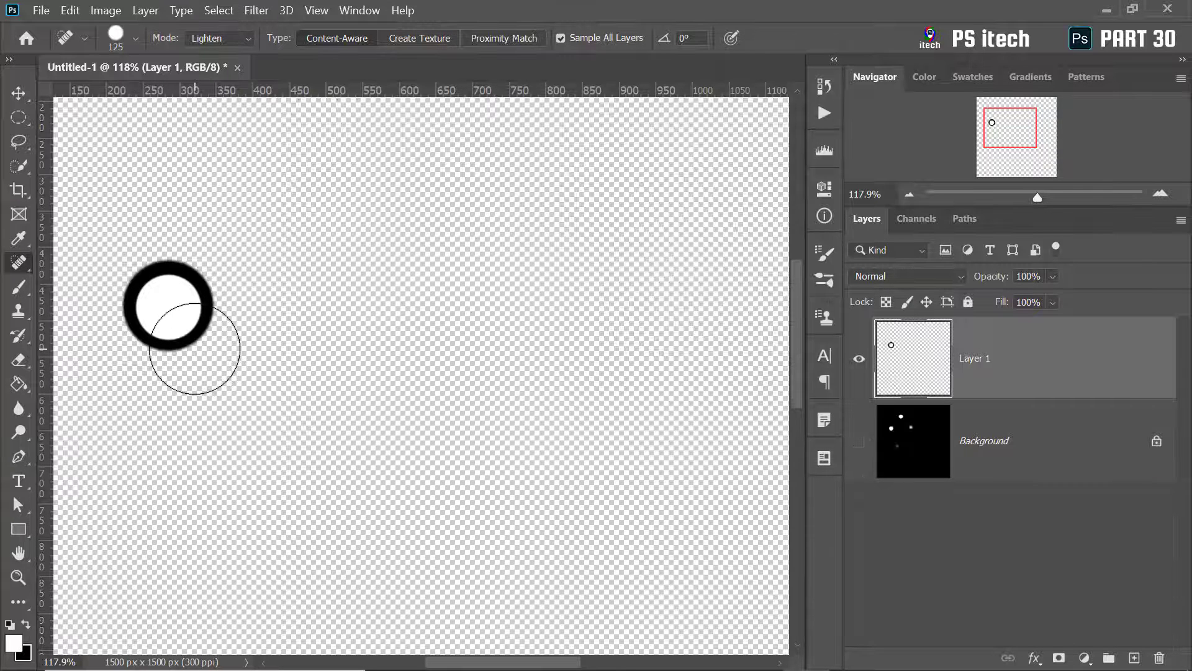
{"action": "left_click", "coordinate": [859, 441]}
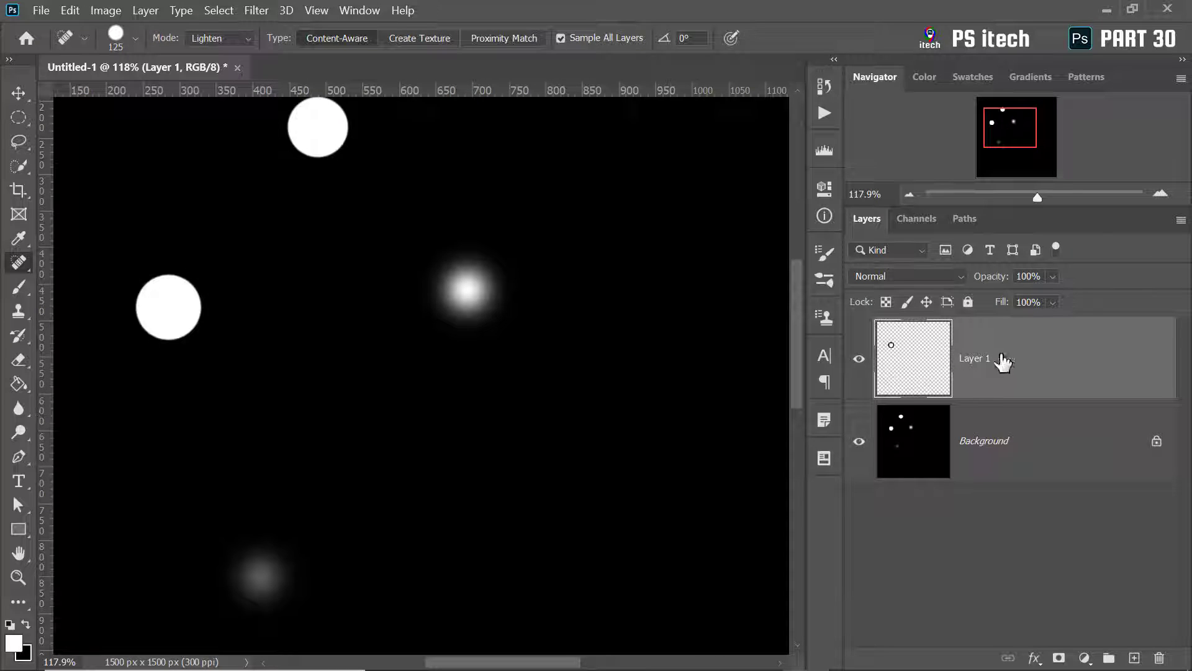
{"action": "key", "text": "Delete"}
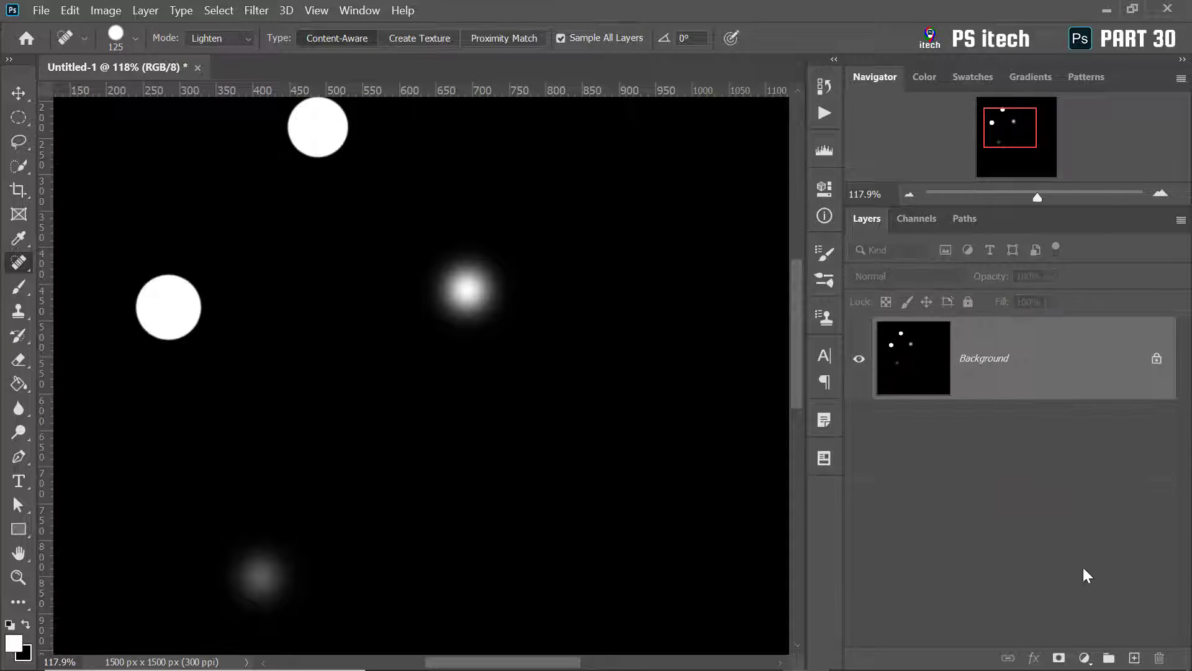
Add a new layer and heal the leftmost white circle on it in Normal mode.
{"action": "left_click", "coordinate": [1134, 658]}
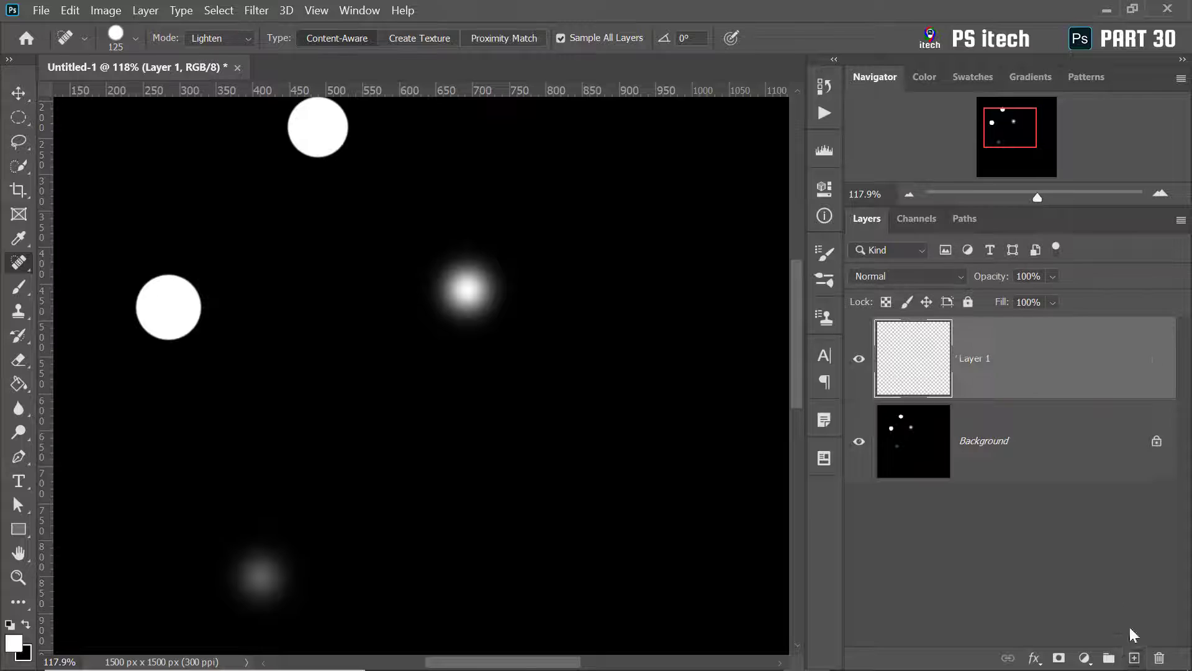
{"action": "left_click", "coordinate": [251, 43]}
{"action": "left_click", "coordinate": [226, 56]}
{"action": "left_click", "coordinate": [168, 305]}
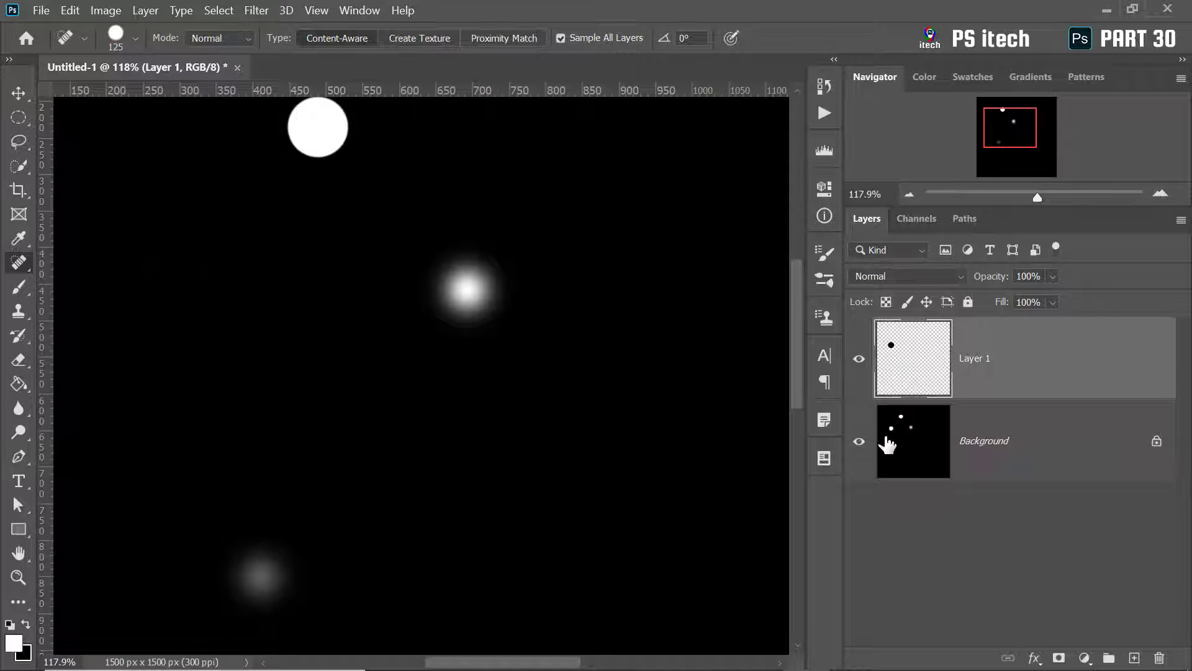
Inspect the healed patch on Layer 1 with the Background temporarily hidden, and undo the heal.
{"action": "left_click", "coordinate": [860, 441]}
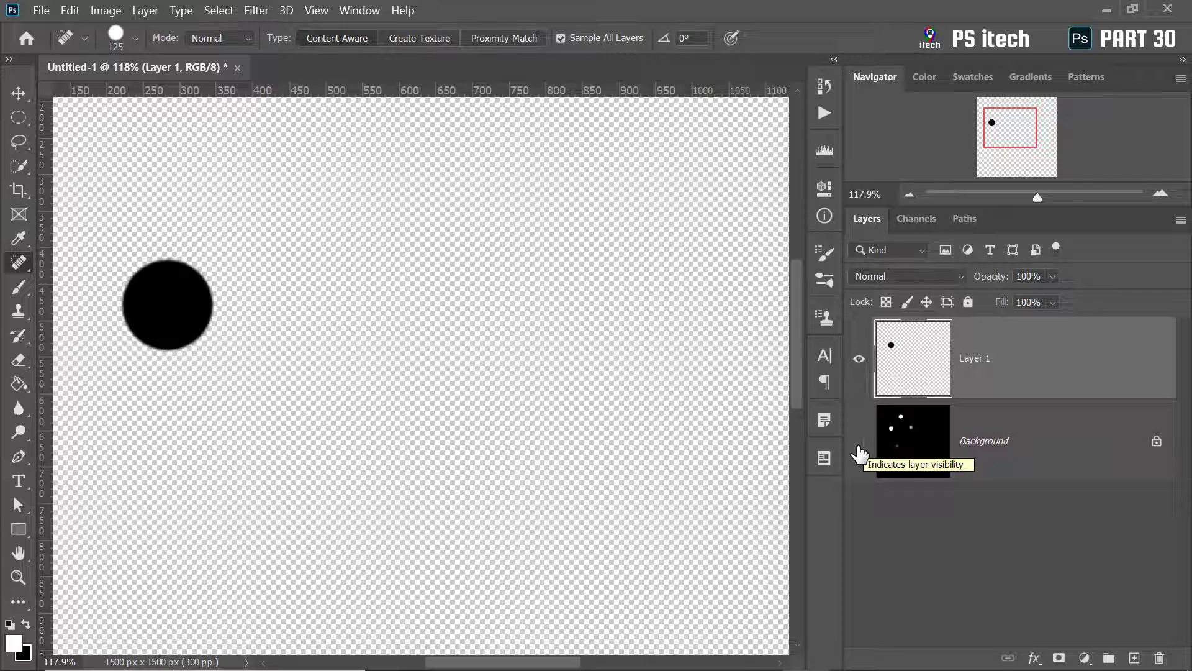
{"action": "left_click", "coordinate": [859, 441]}
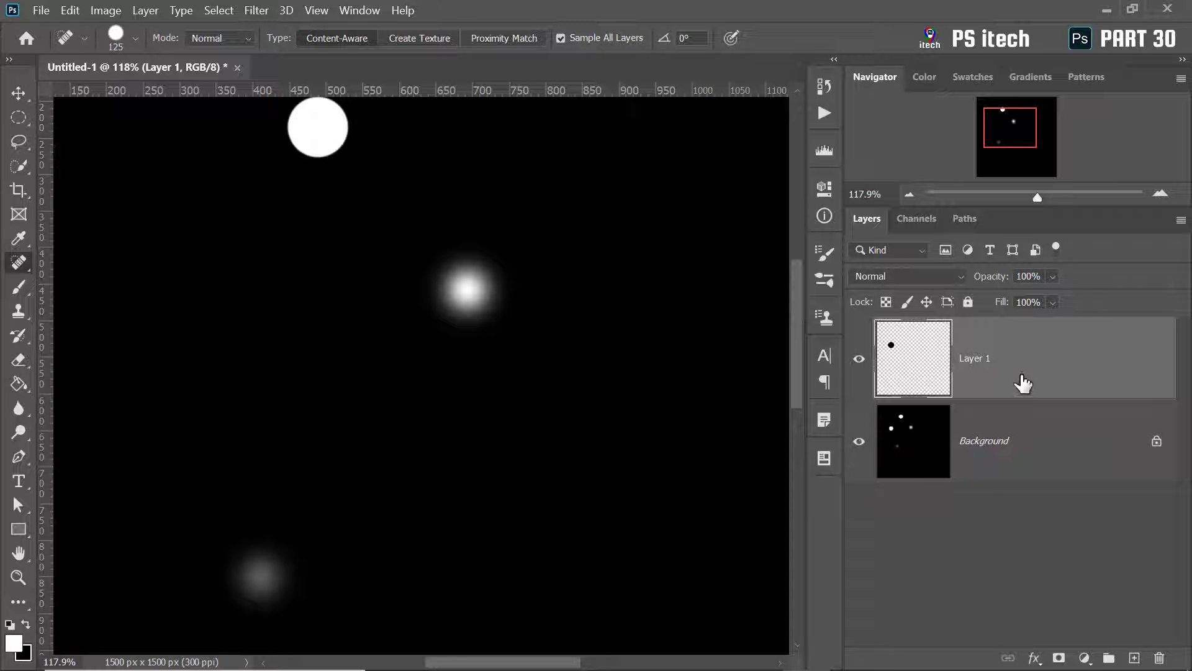
{"action": "key", "text": "ctrl+z"}
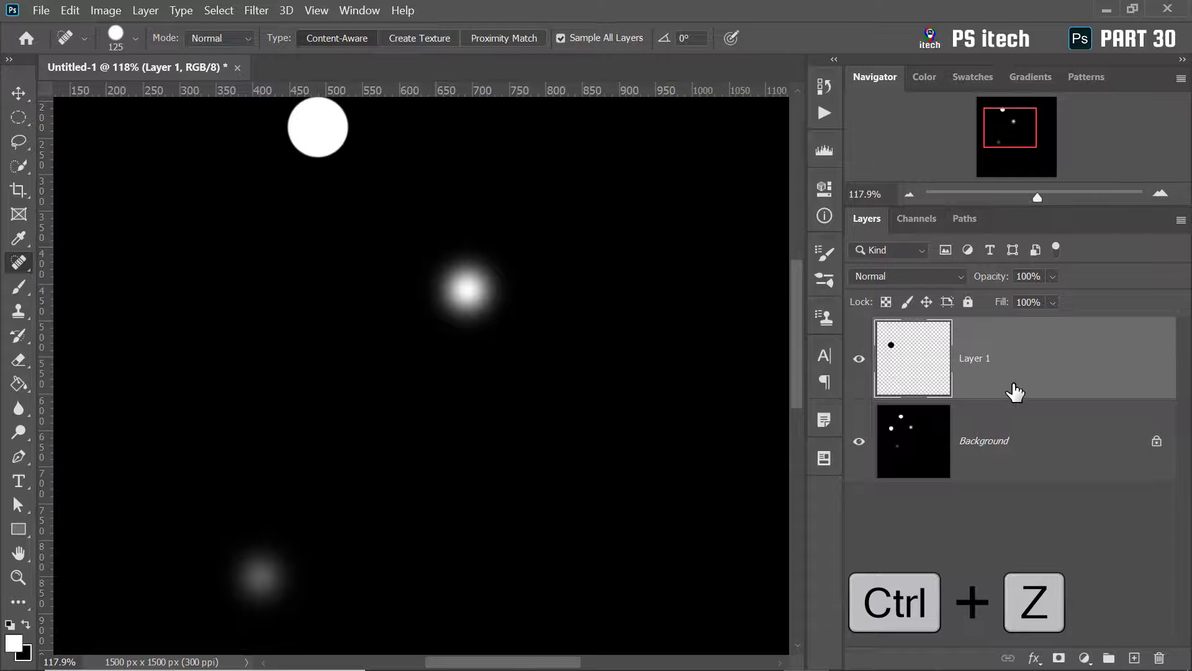
{"action": "key", "text": "ctrl+z"}
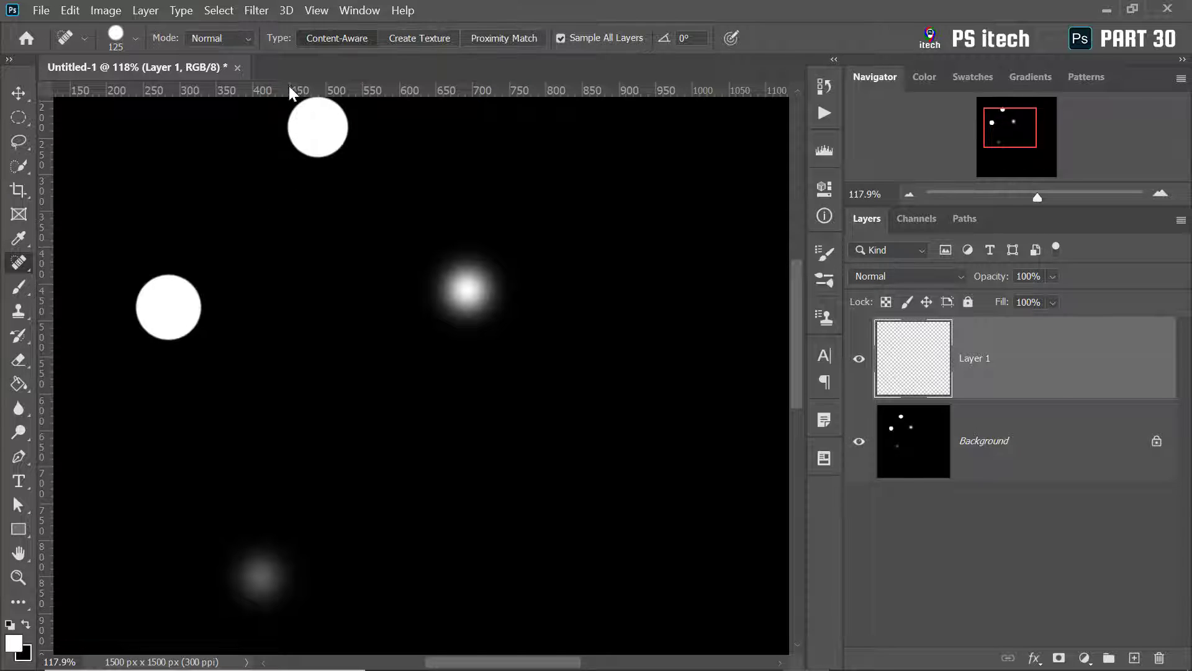
Set the healing mode to Multiply and heal both solid white circles and both soft spots on Layer 1.
{"action": "left_click", "coordinate": [236, 38]}
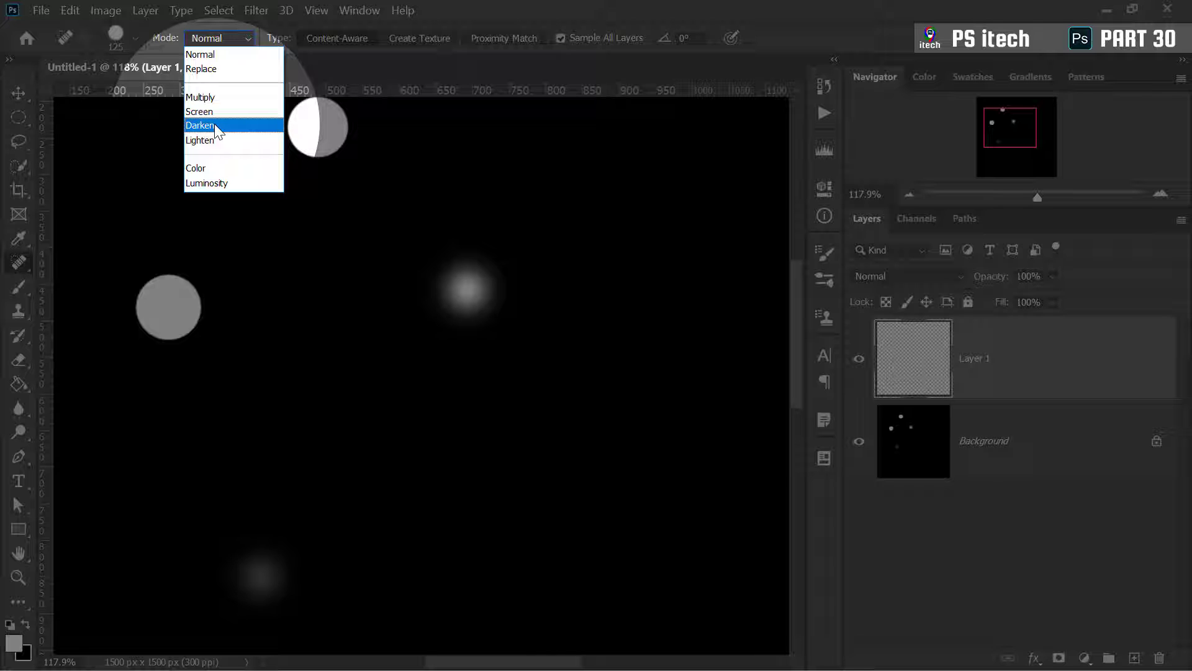
{"action": "left_click", "coordinate": [213, 99]}
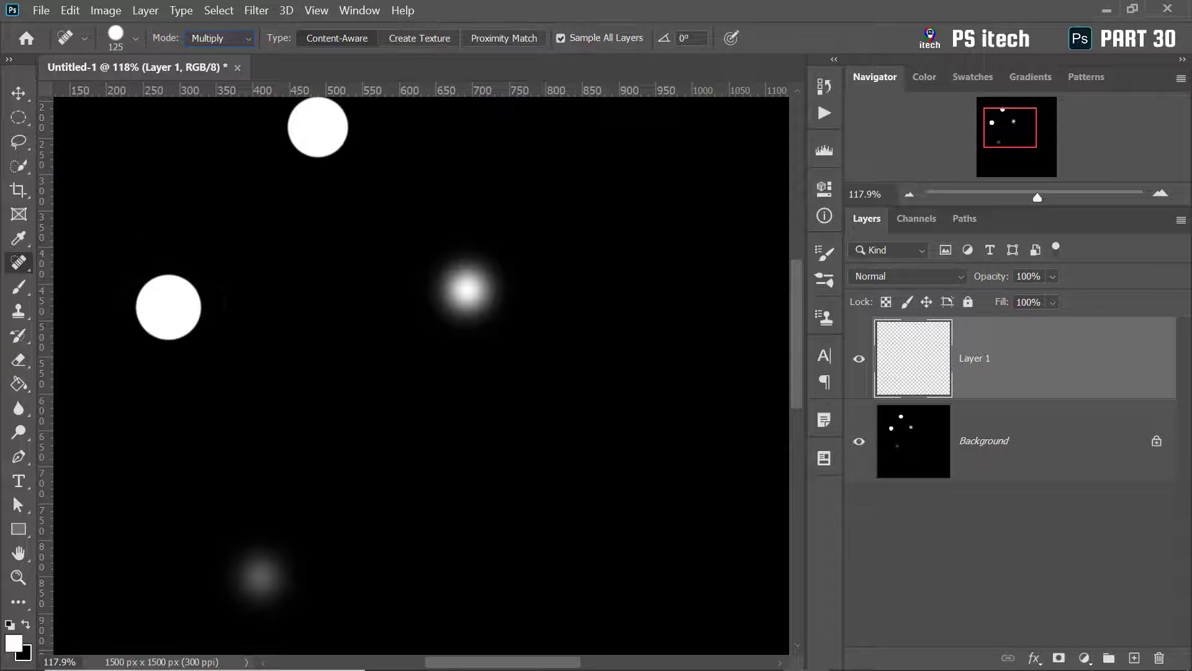
{"action": "left_click", "coordinate": [168, 306]}
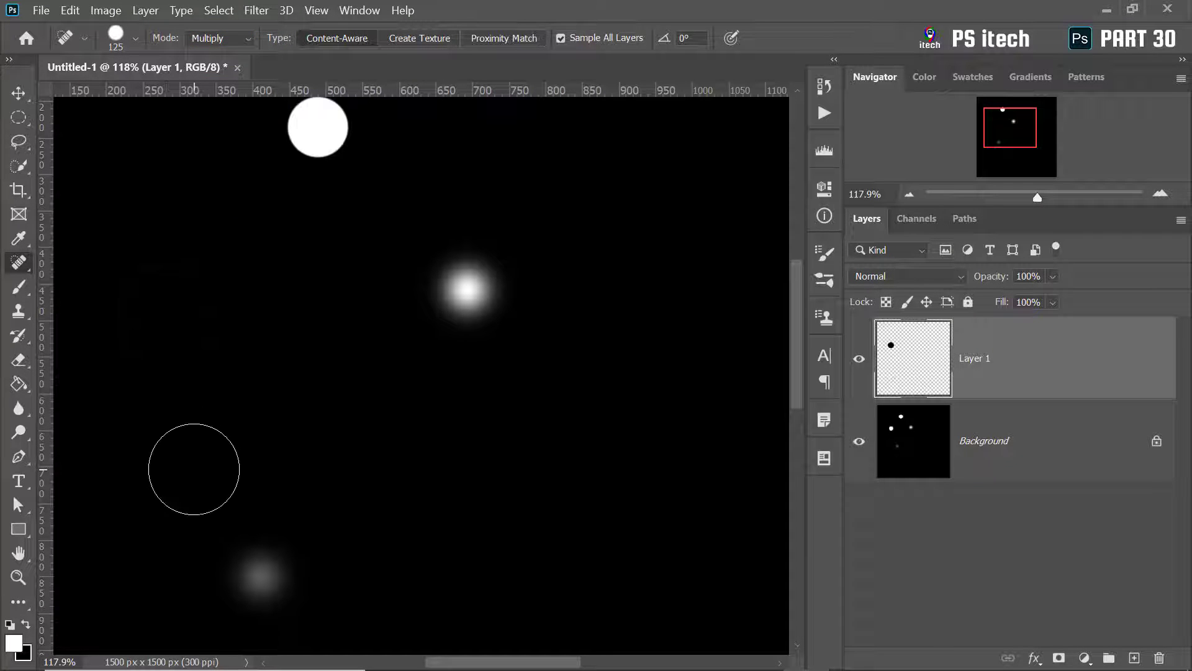
{"action": "scroll", "coordinate": [240, 484], "scroll_direction": "down", "scroll_amount": 1}
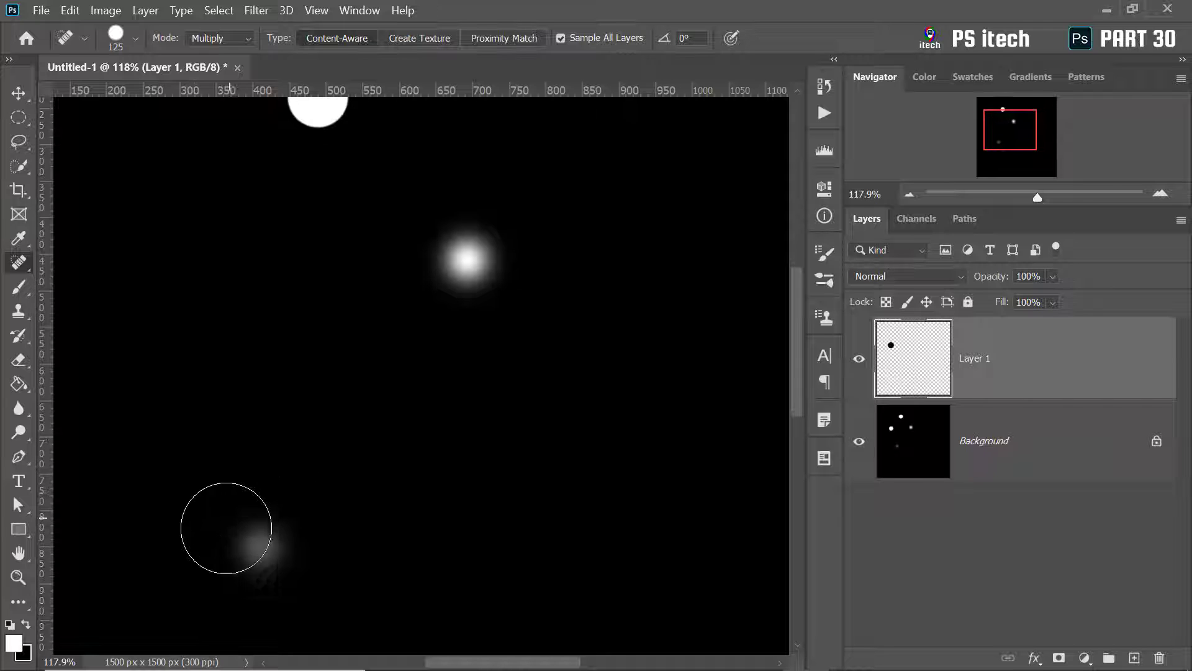
{"action": "left_click", "coordinate": [258, 552]}
{"action": "left_click", "coordinate": [467, 260]}
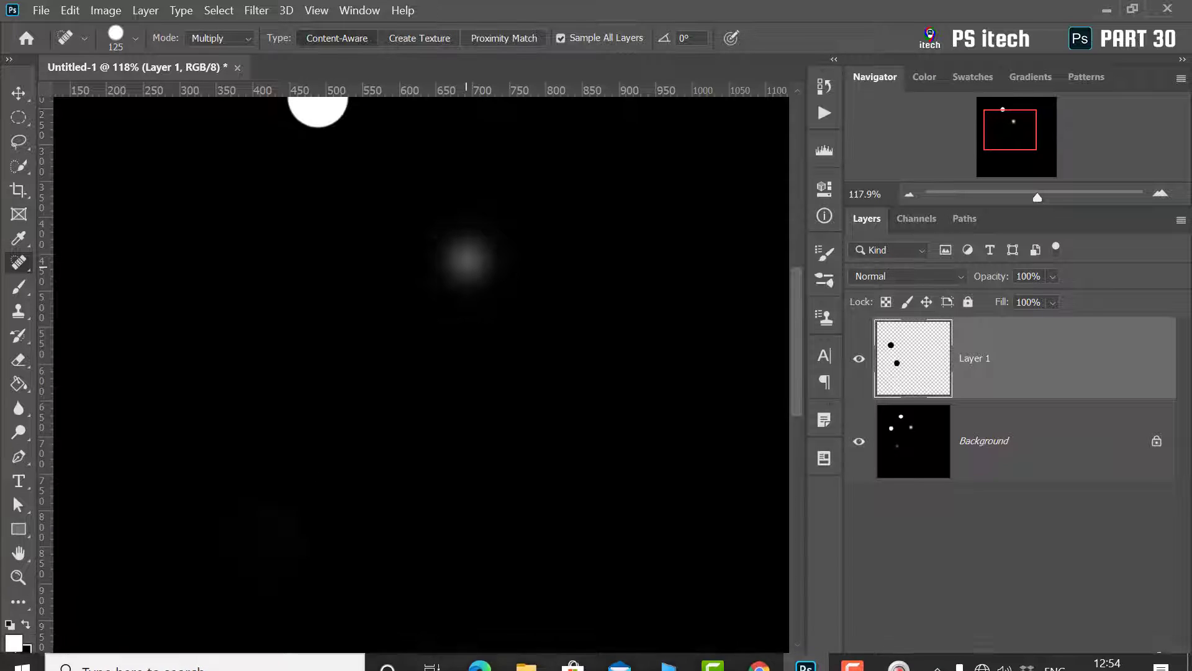
{"action": "scroll", "coordinate": [348, 261], "scroll_direction": "up", "scroll_amount": 2}
{"action": "left_click", "coordinate": [318, 172]}
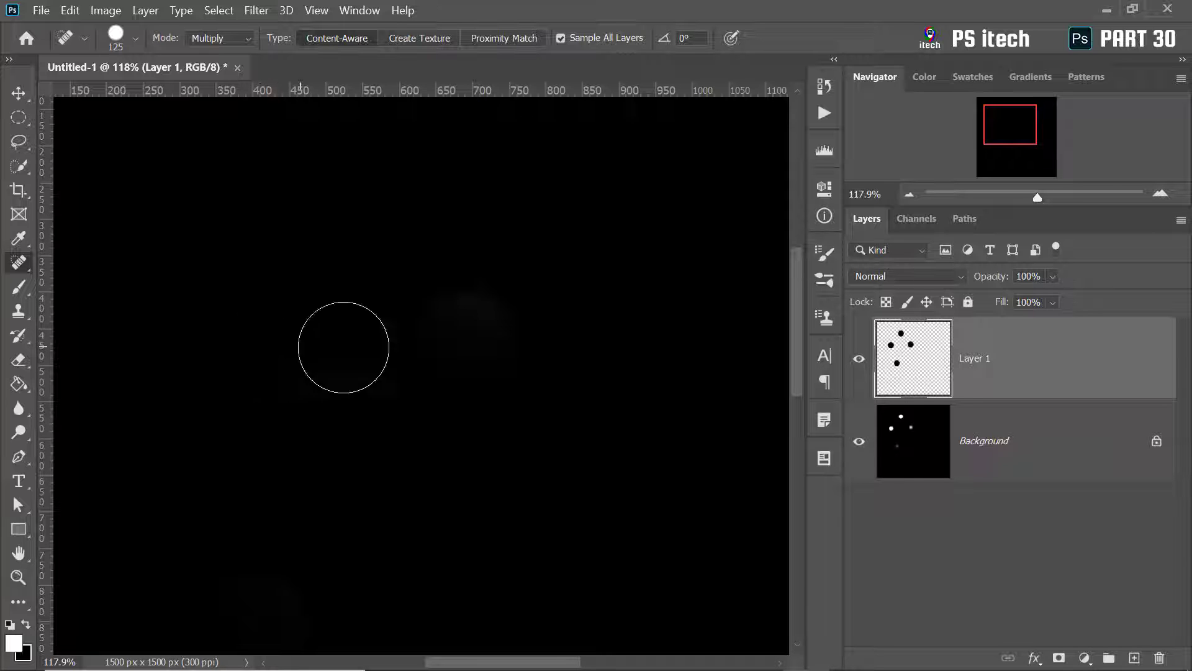
Inspect the four Multiply patches with the Background temporarily hidden, and delete Layer 1.
{"action": "left_click", "coordinate": [859, 441]}
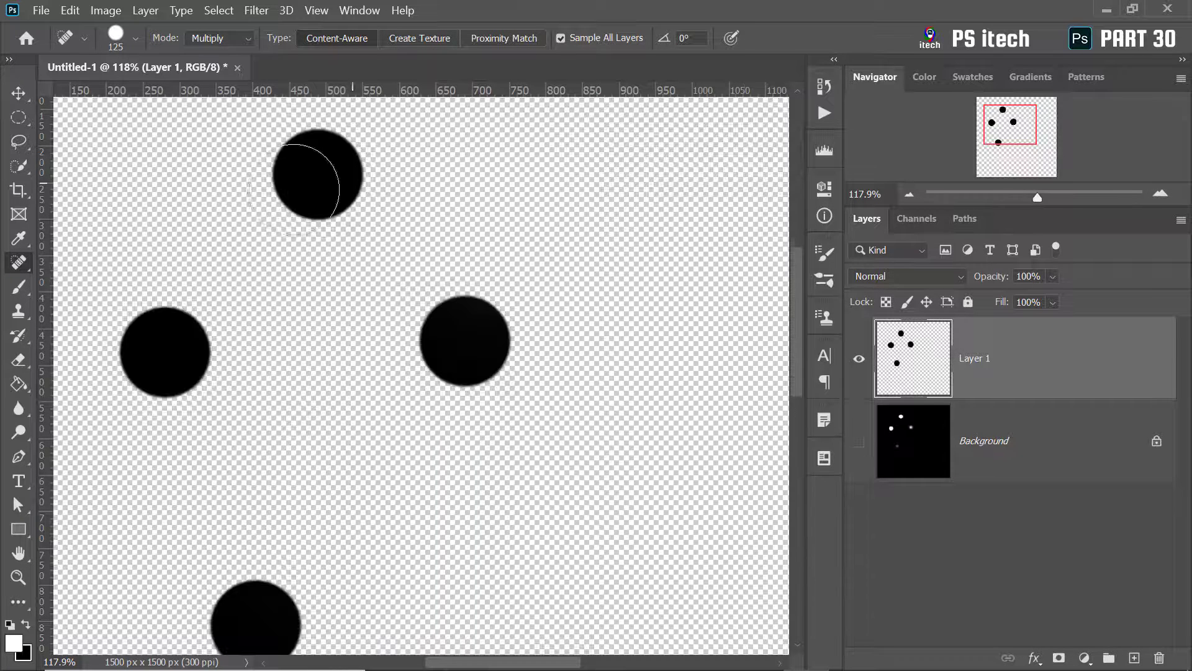
{"action": "scroll", "coordinate": [505, 354], "scroll_direction": "down", "scroll_amount": 3}
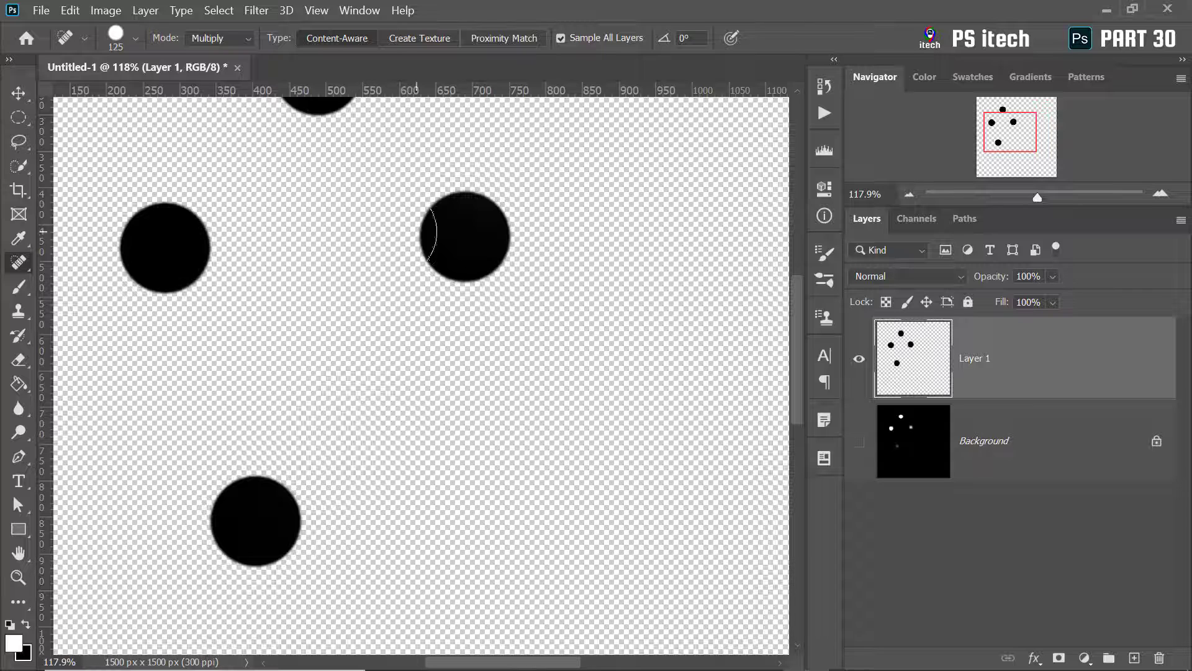
{"action": "left_click", "coordinate": [859, 442]}
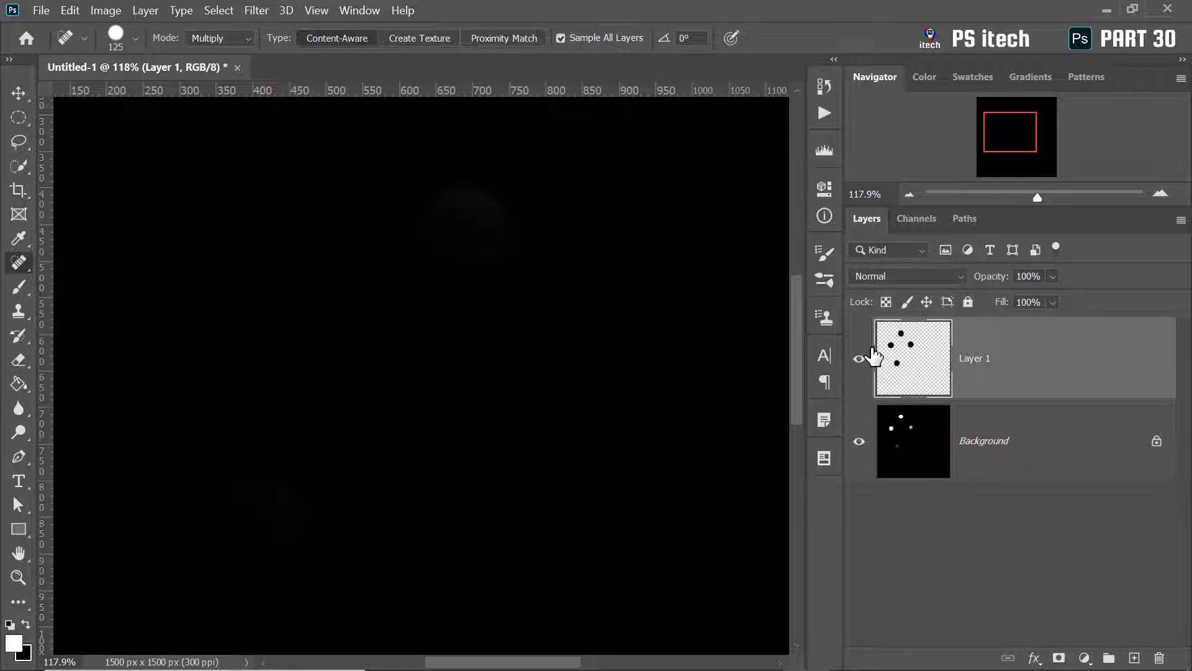
{"action": "key", "text": "Delete"}
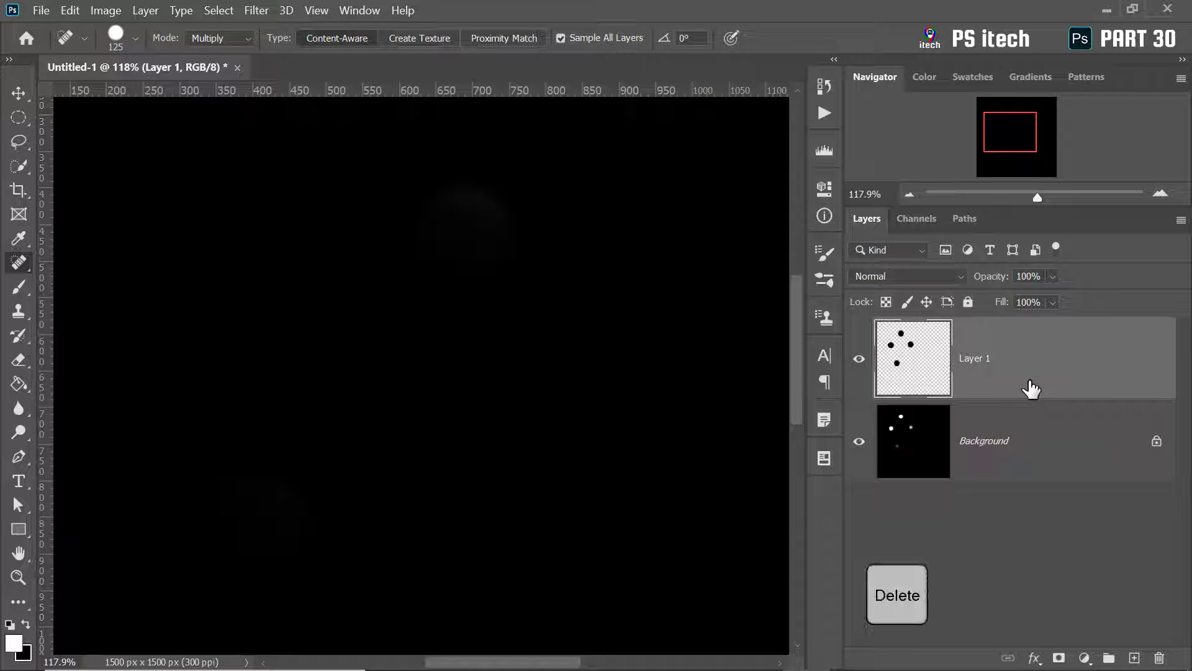
Add a new empty layer above the Background and set the healing mode to Darken.
{"action": "left_click", "coordinate": [1134, 658]}
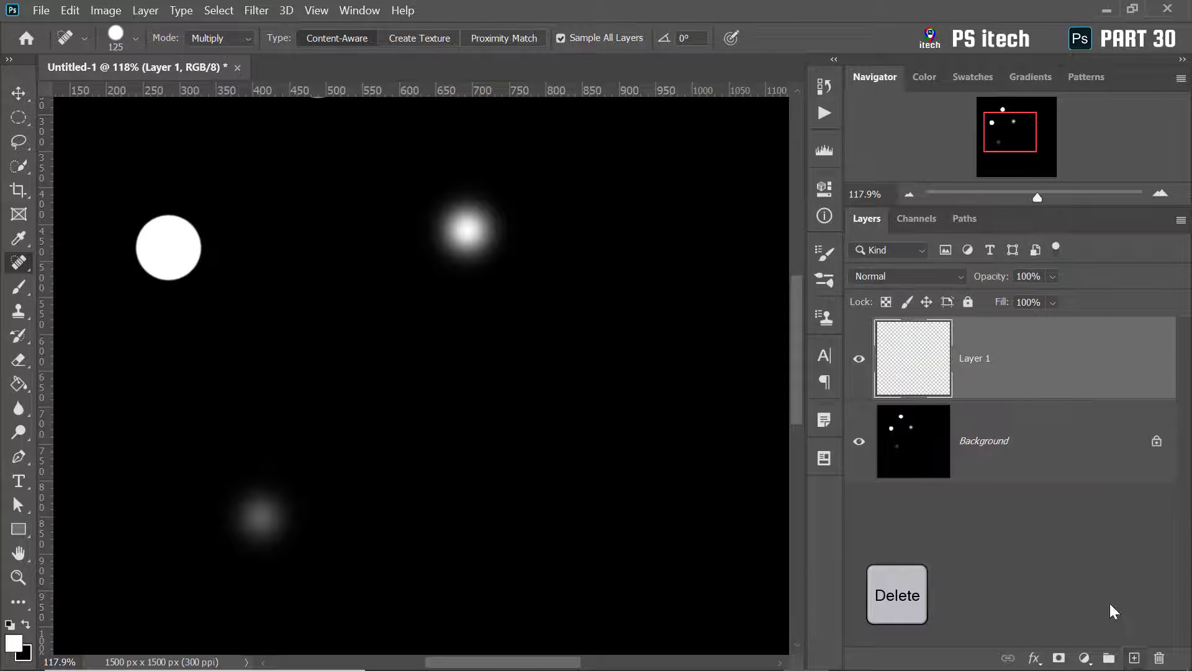
{"action": "scroll", "coordinate": [280, 161], "scroll_direction": "up", "scroll_amount": 2}
{"action": "left_click", "coordinate": [221, 38]}
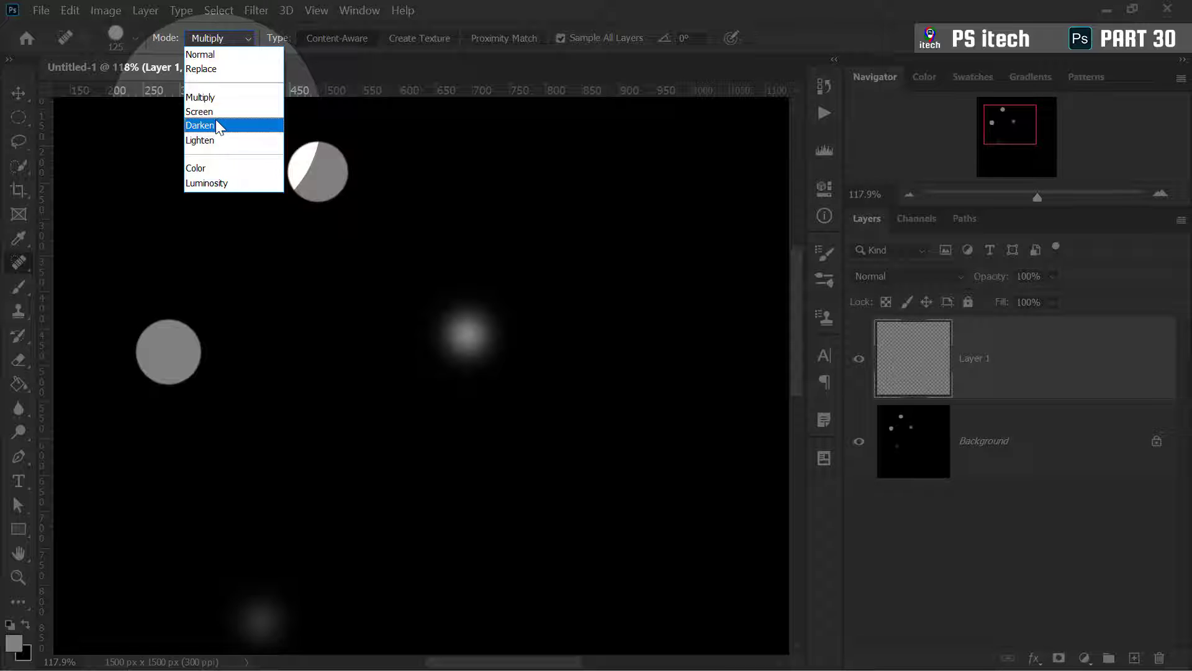
{"action": "left_click", "coordinate": [215, 124]}
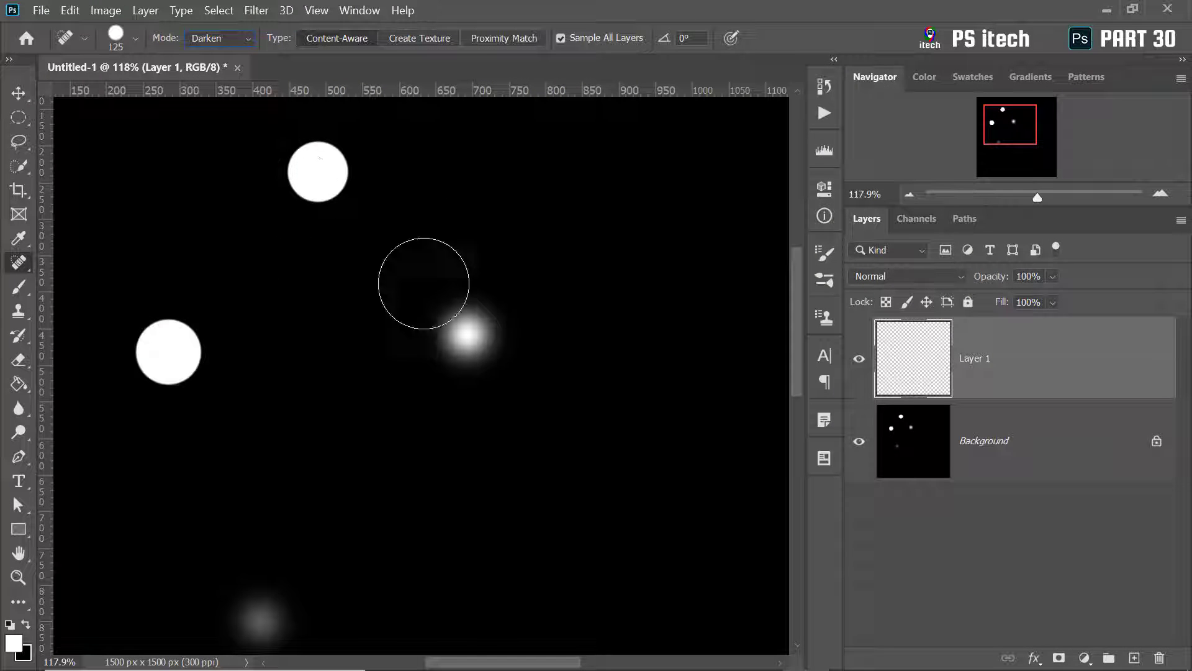
Heal both solid white circles and both soft spots on Layer 1 in Darken mode, and delete the layer.
{"action": "left_click_drag", "start_coordinate": [426, 282], "coordinate": [452, 325]}
{"action": "left_click", "coordinate": [317, 171]}
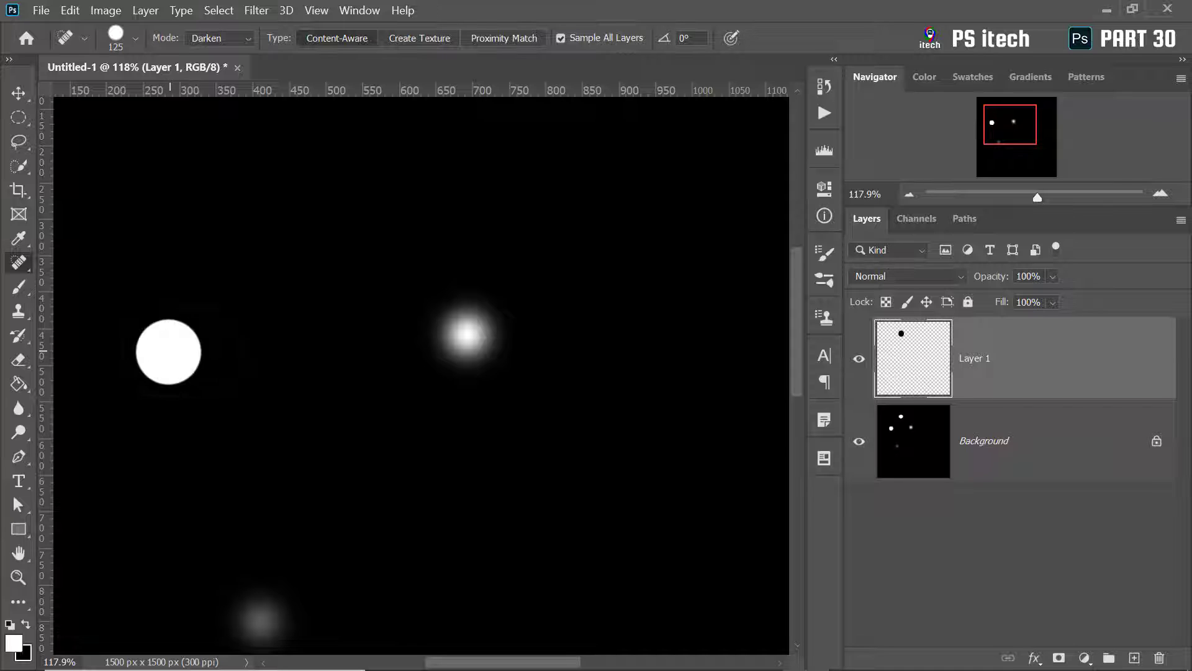
{"action": "left_click", "coordinate": [168, 352]}
{"action": "left_click", "coordinate": [466, 336]}
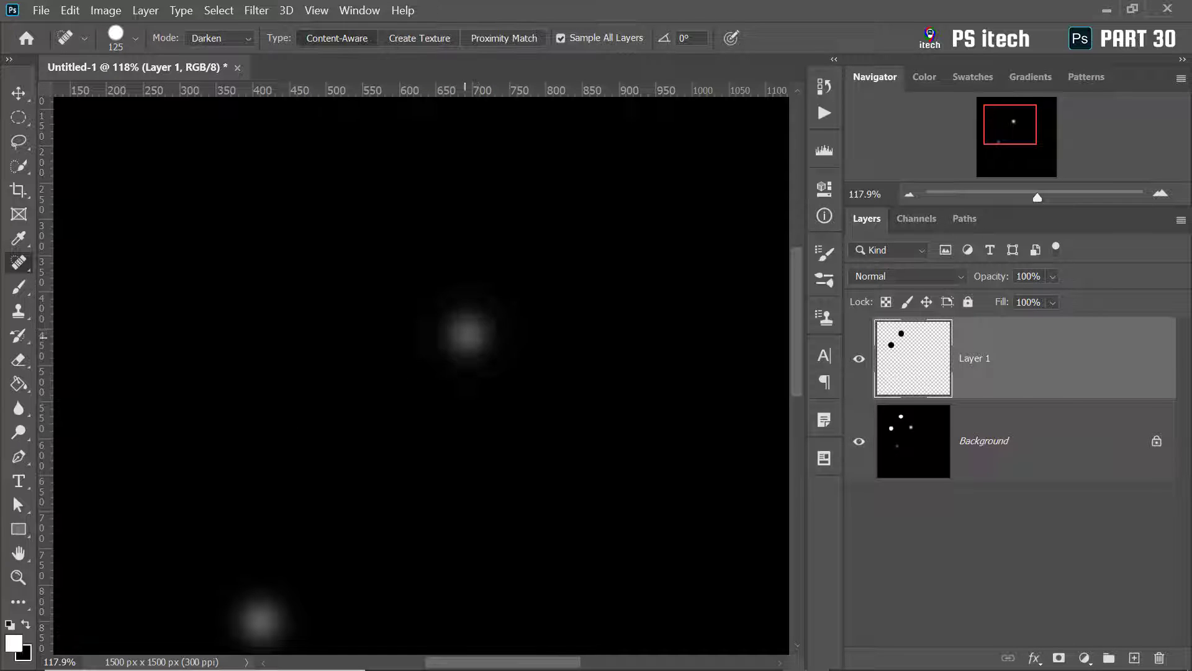
{"action": "scroll", "coordinate": [412, 399], "scroll_direction": "down", "scroll_amount": 3}
{"action": "left_click", "coordinate": [255, 565]}
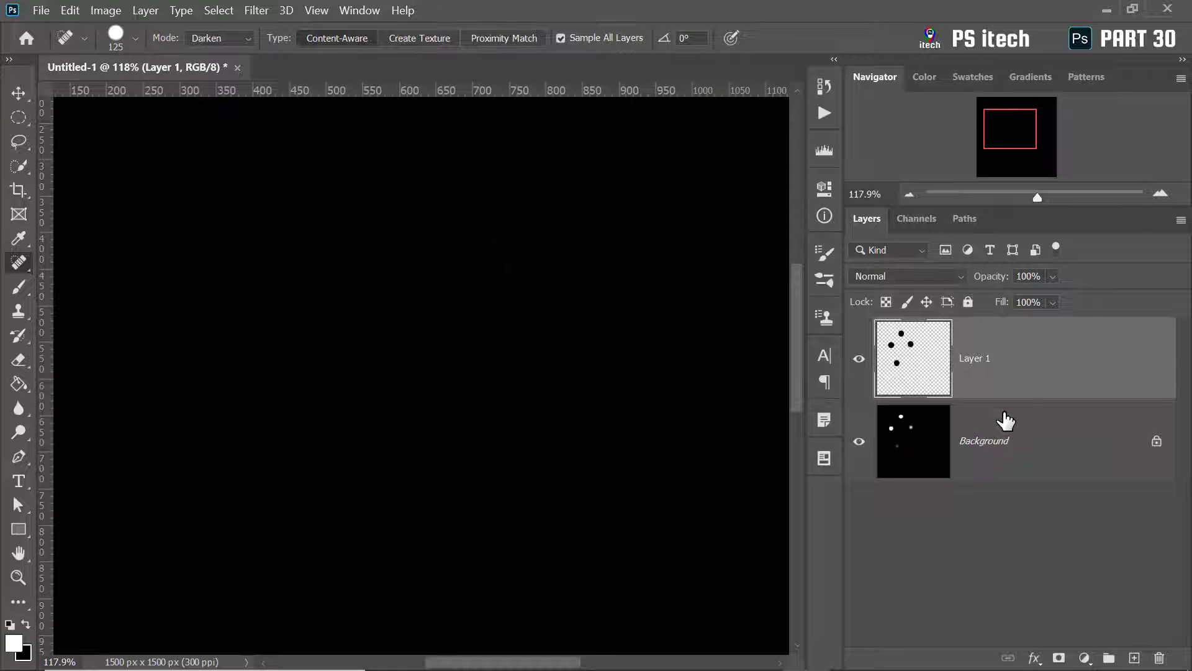
{"action": "key", "text": "Delete"}
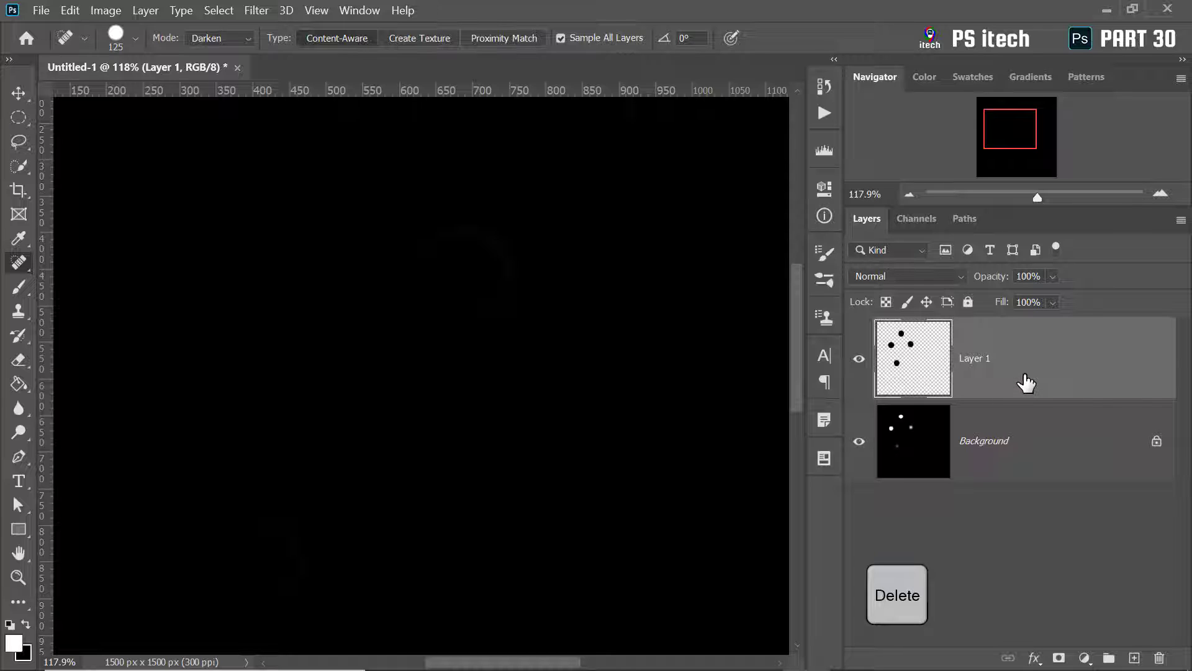
{"action": "key", "text": "Delete"}
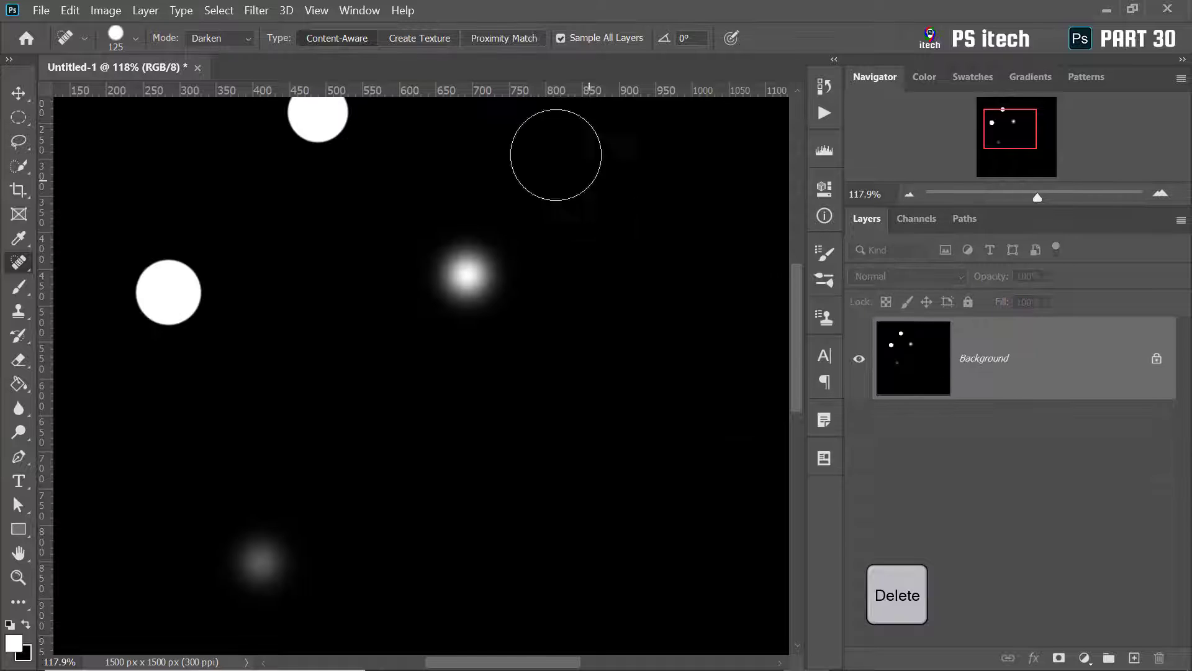
{"action": "left_click", "coordinate": [242, 40]}
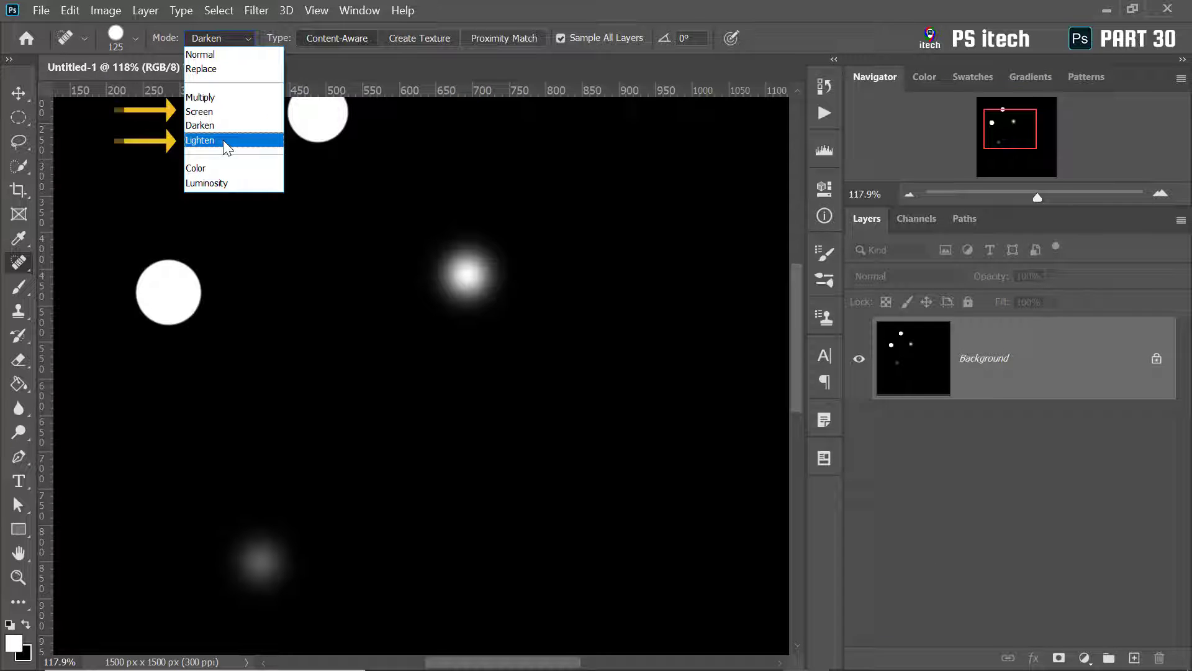
{"action": "left_click", "coordinate": [257, 125]}
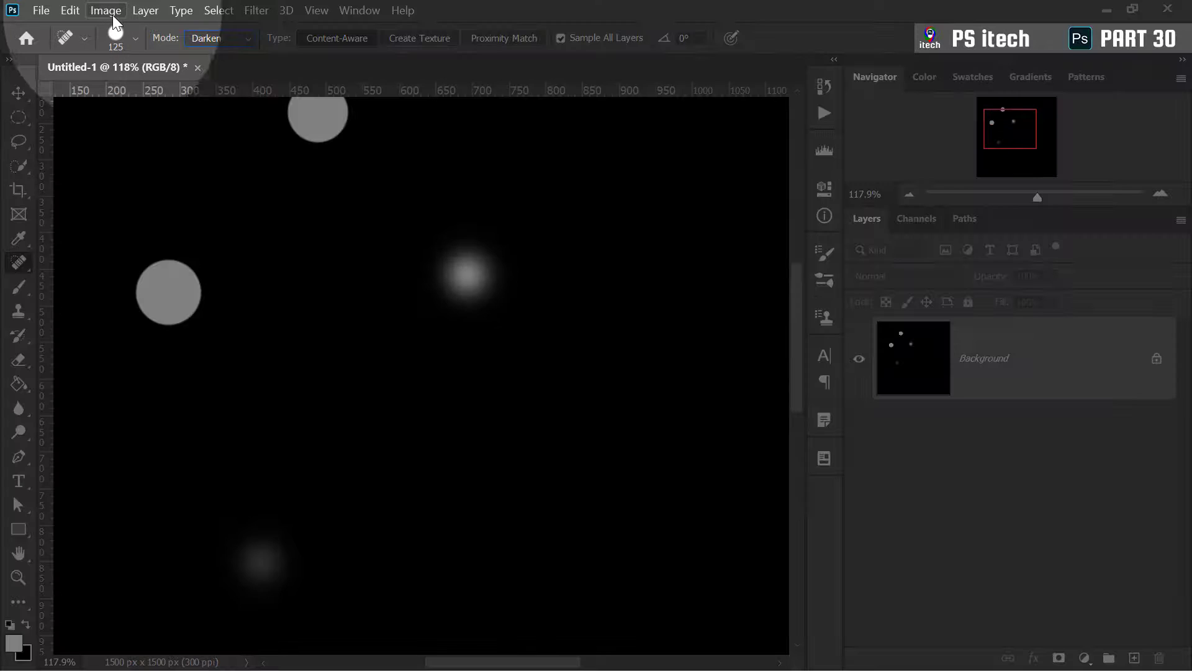
Duplicate the image as Untitled-1 copy and invert the copy's colors.
{"action": "left_click", "coordinate": [113, 15]}
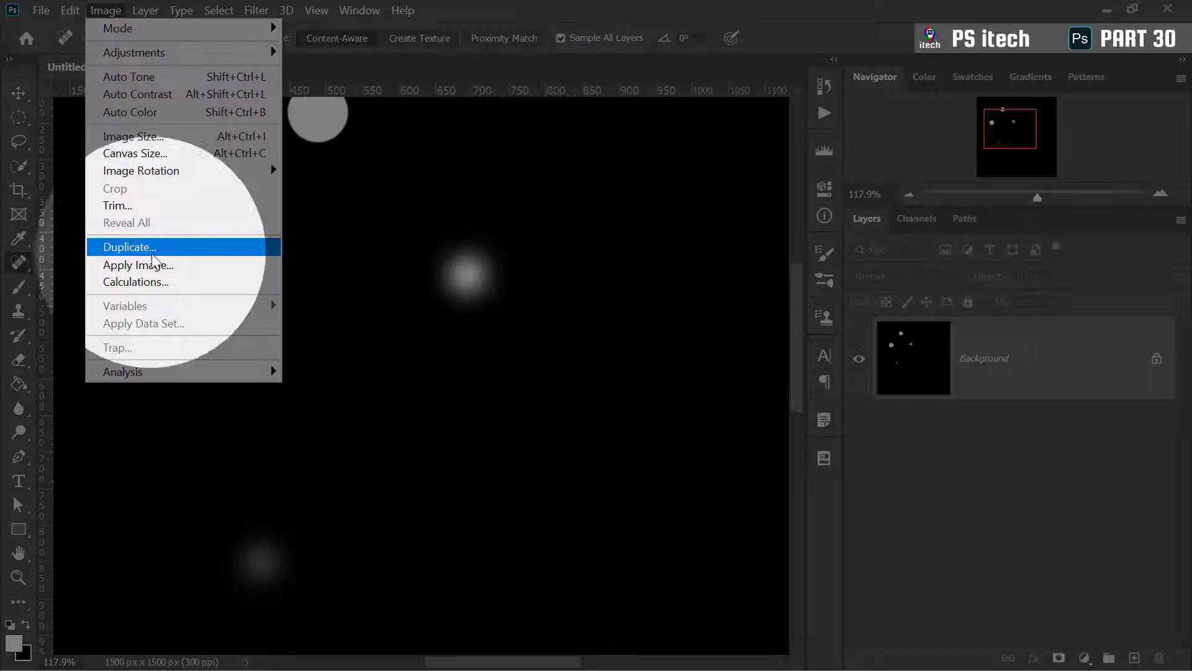
{"action": "left_click", "coordinate": [156, 251]}
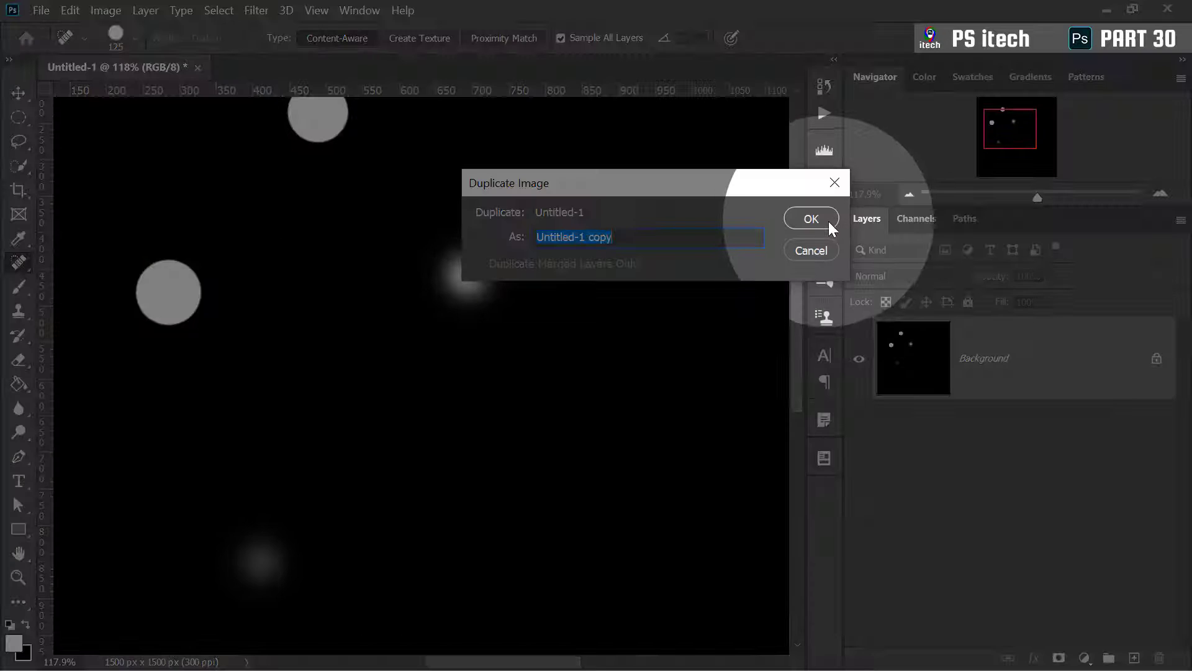
{"action": "left_click", "coordinate": [808, 219]}
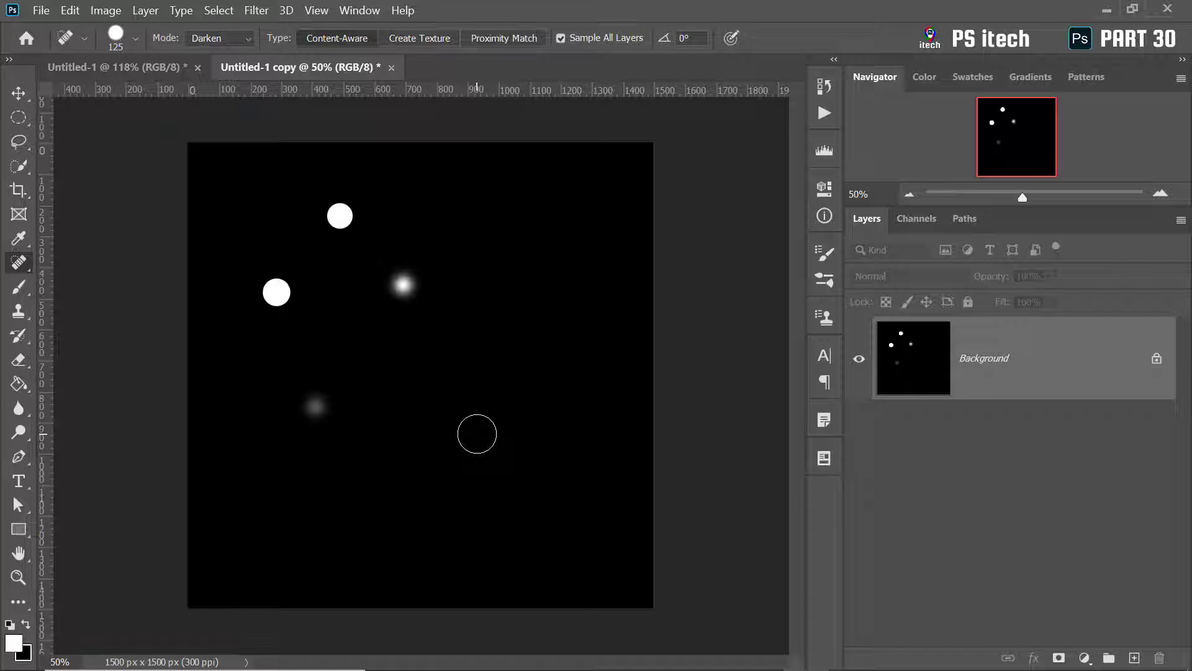
{"action": "key", "text": "ctrl+i"}
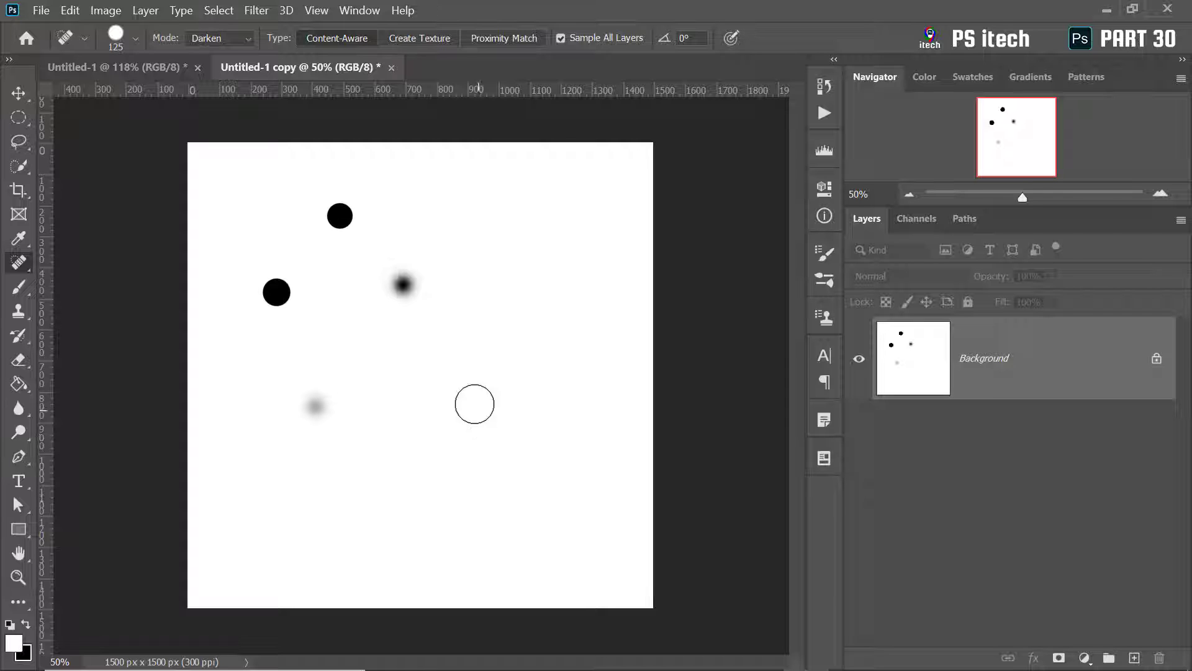
Heal both solid black circles and both soft spots on a new empty layer in Screen mode, and delete that layer.
{"action": "scroll", "coordinate": [475, 392], "scroll_direction": "up", "scroll_amount": 3}
{"action": "left_click_drag", "start_coordinate": [225, 234], "coordinate": [280, 306]}
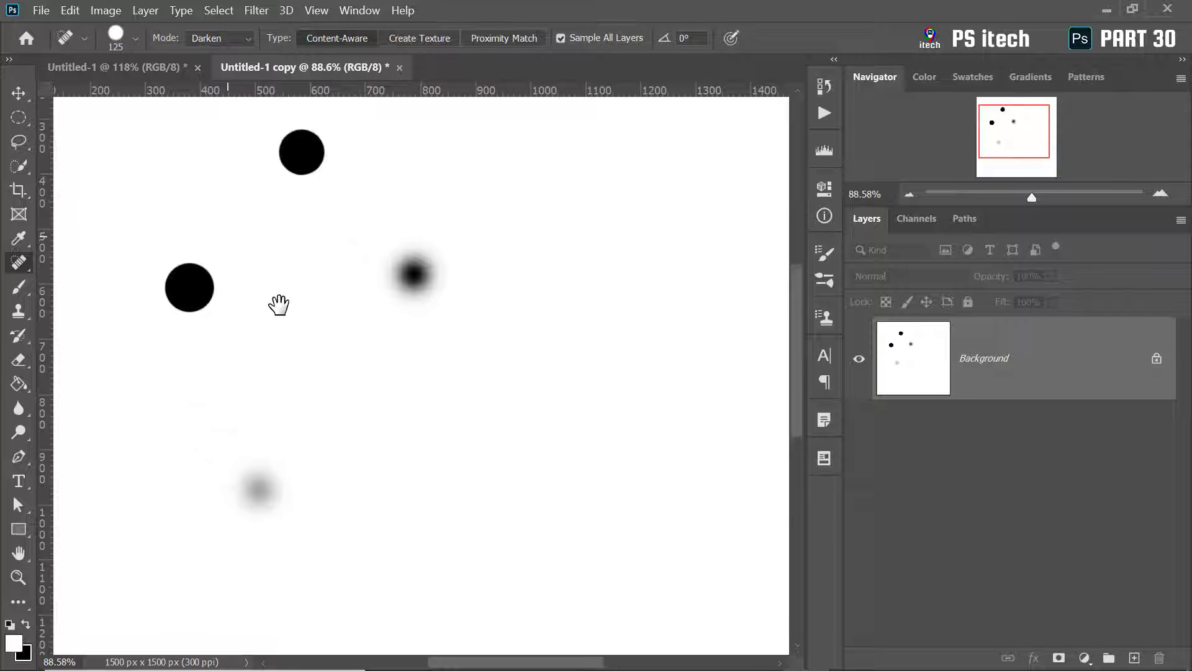
{"action": "left_click_drag", "start_coordinate": [341, 242], "coordinate": [375, 274]}
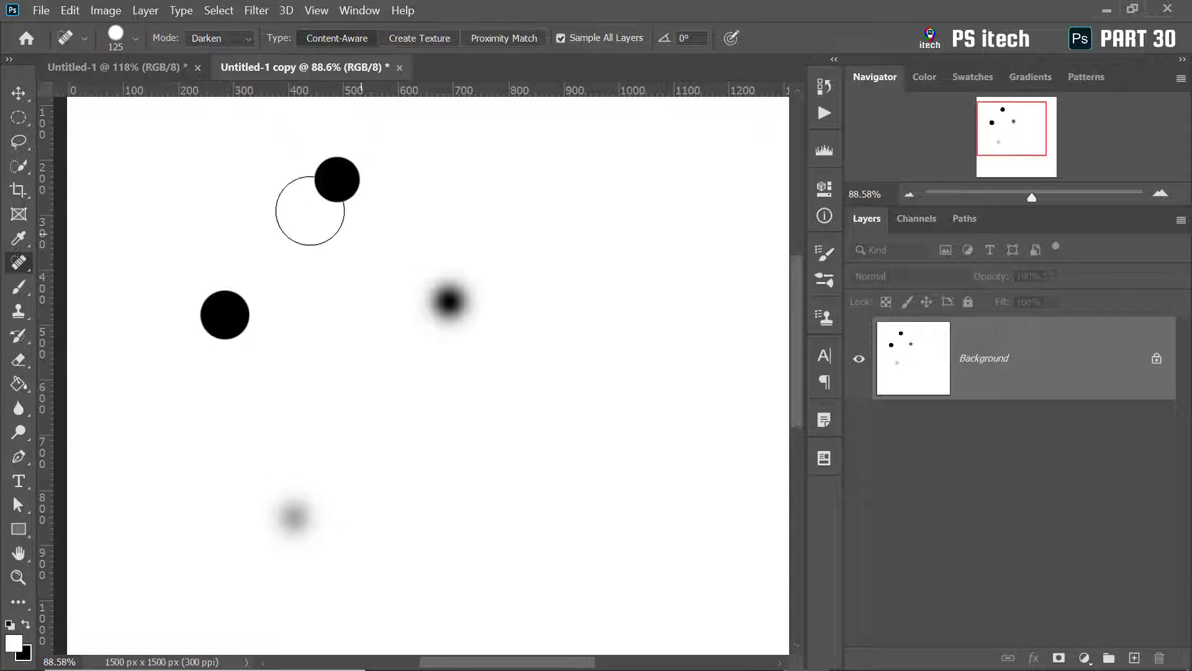
{"action": "left_click", "coordinate": [246, 39]}
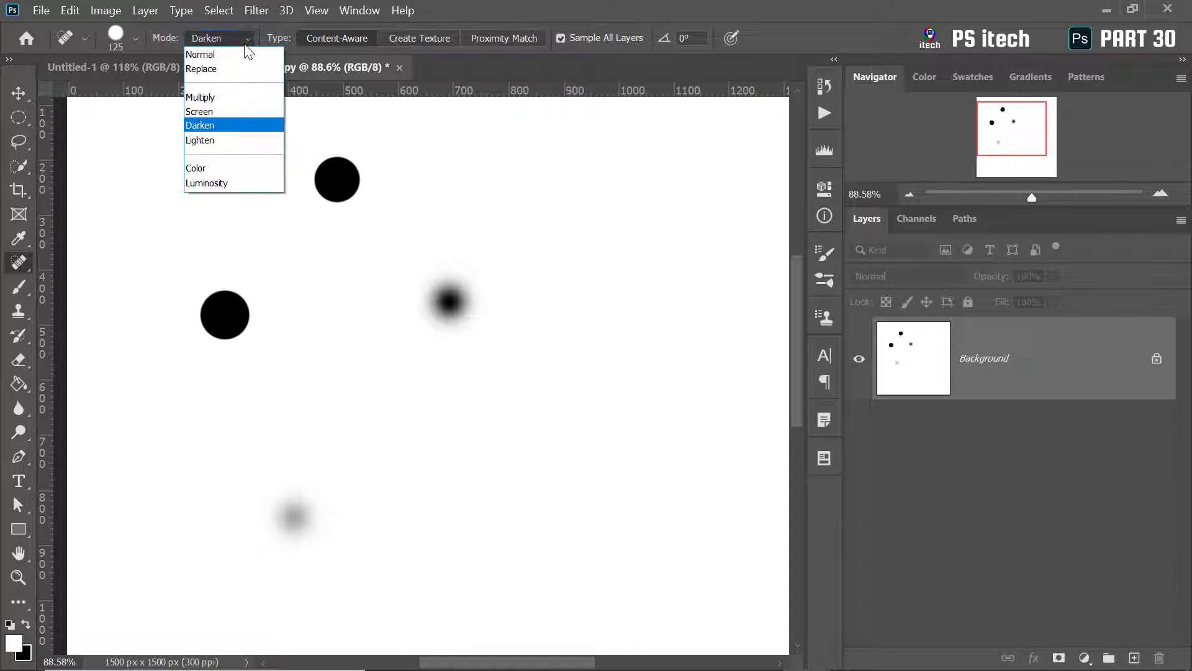
{"action": "left_click", "coordinate": [225, 114]}
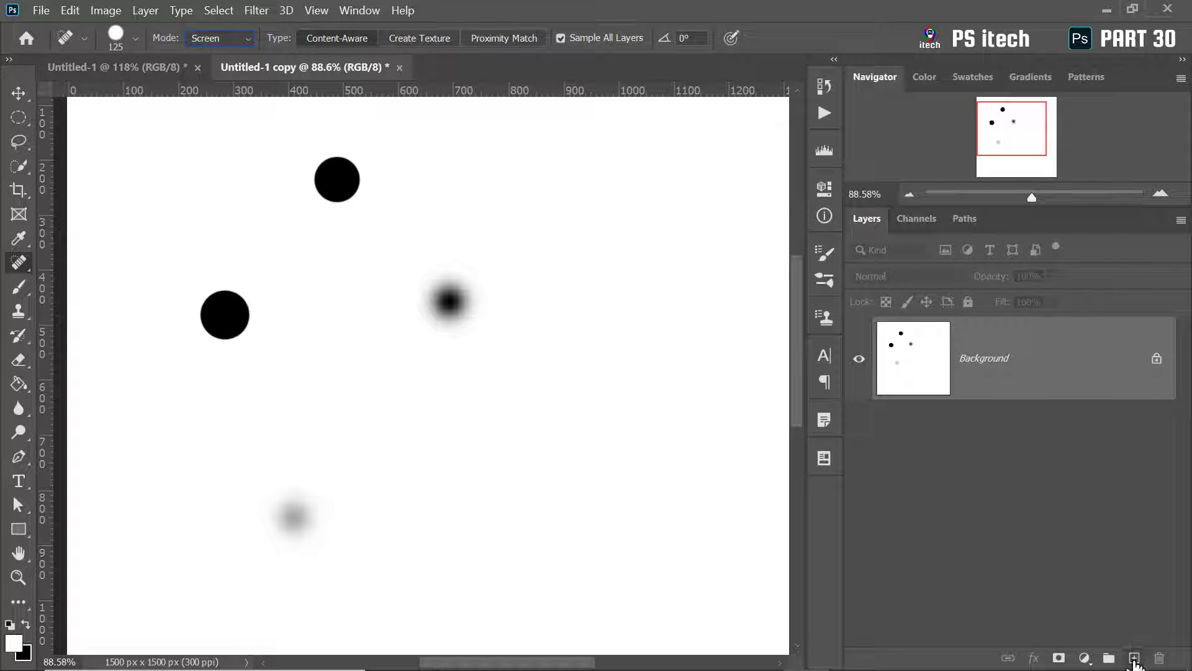
{"action": "left_click", "coordinate": [1134, 659]}
{"action": "left_click", "coordinate": [337, 179]}
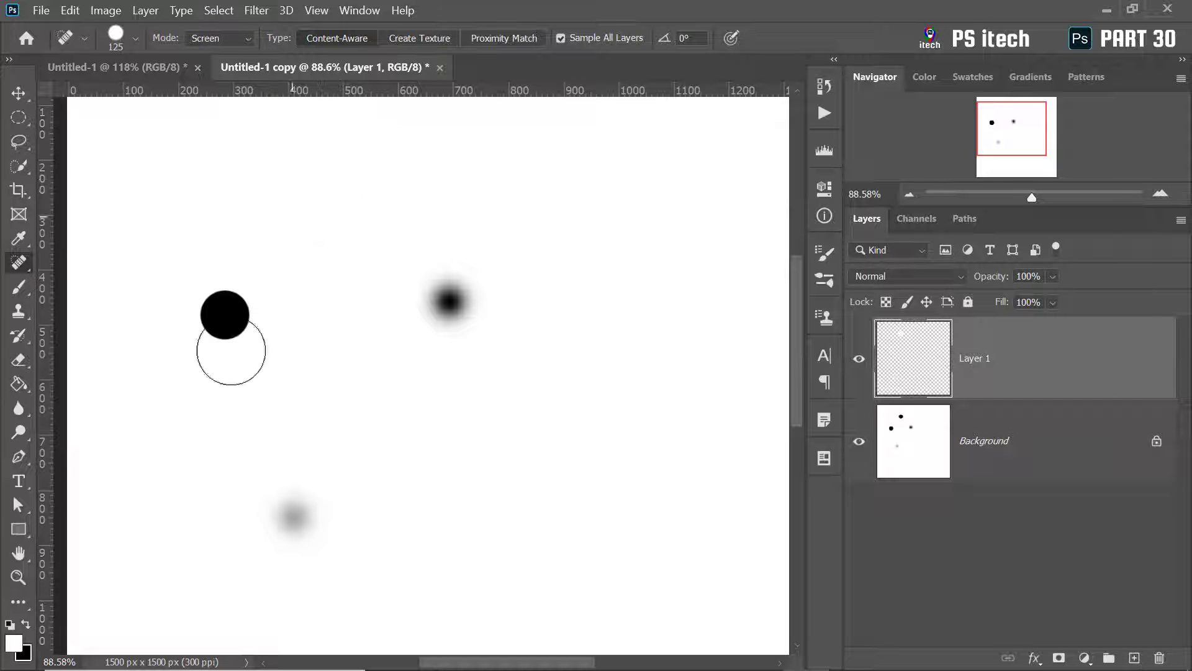
{"action": "left_click", "coordinate": [225, 313]}
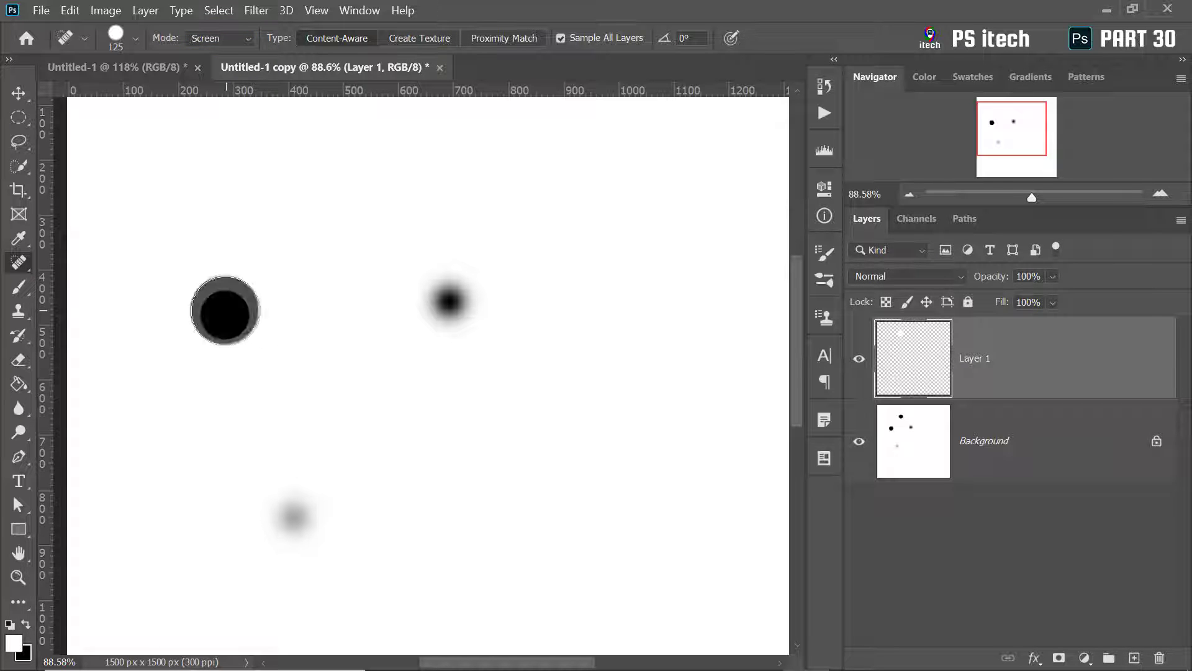
{"action": "left_click", "coordinate": [288, 520]}
{"action": "left_click", "coordinate": [448, 303]}
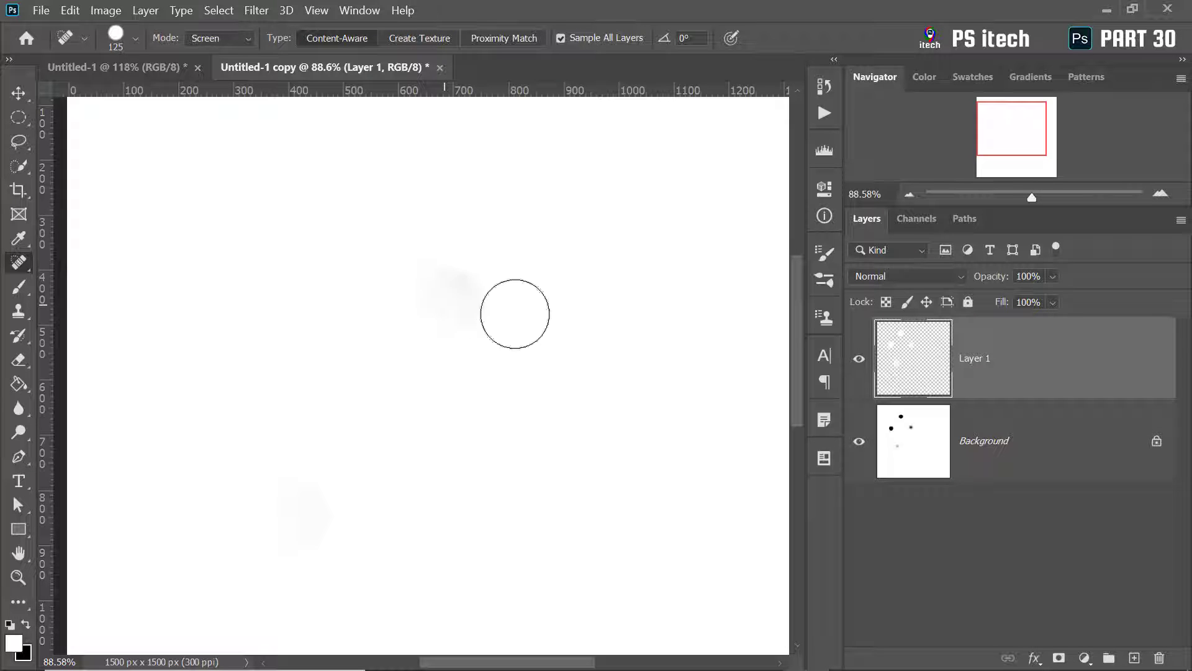
{"action": "key", "text": "Delete"}
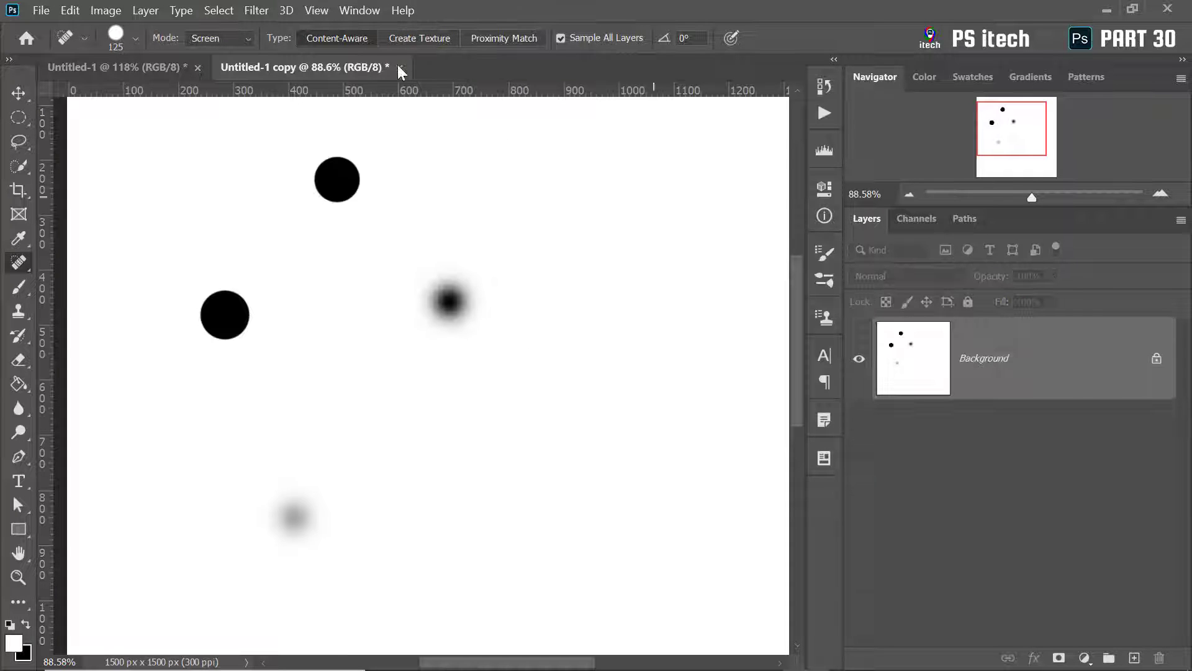
Add a new empty layer and heal both black circles and both soft spots on it in Multiply mode.
{"action": "left_click", "coordinate": [1133, 658]}
{"action": "left_click", "coordinate": [220, 38]}
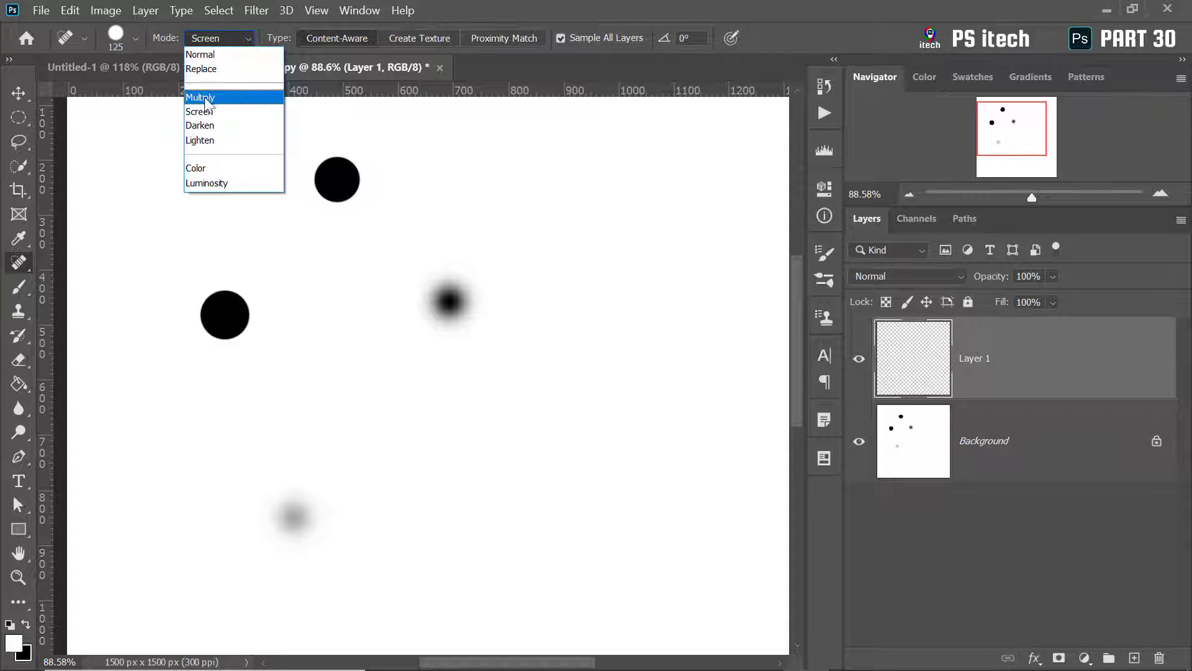
{"action": "left_click", "coordinate": [217, 98]}
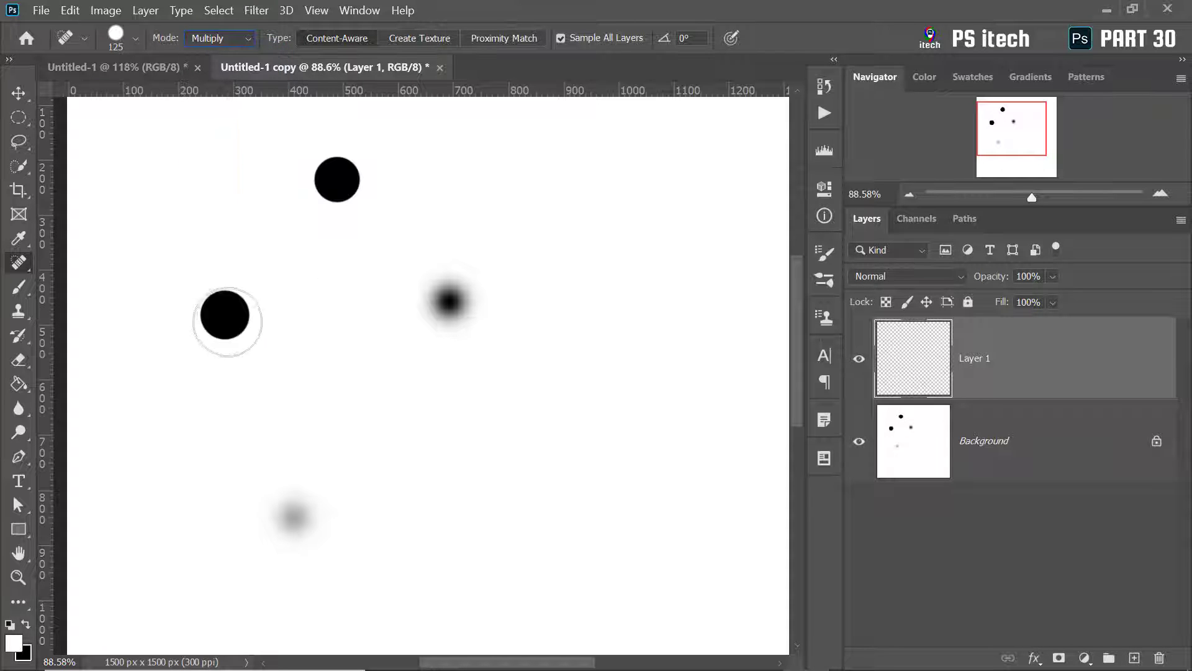
{"action": "left_click", "coordinate": [224, 317]}
{"action": "left_click", "coordinate": [337, 181]}
{"action": "left_click", "coordinate": [464, 309]}
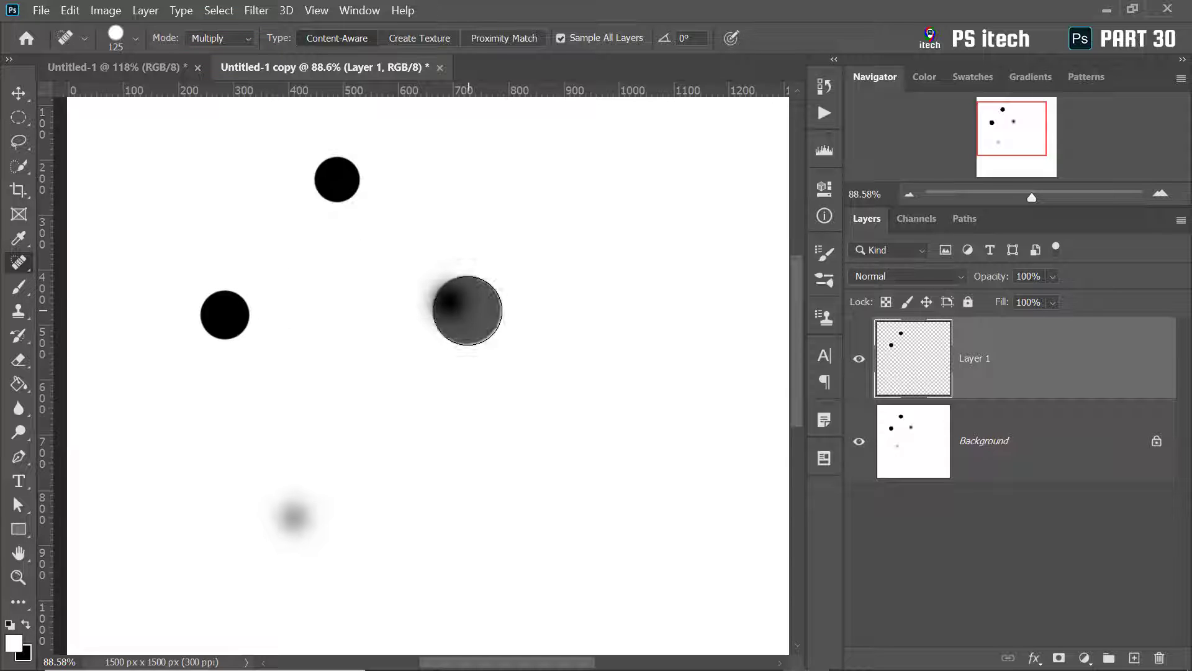
{"action": "left_click", "coordinate": [297, 516]}
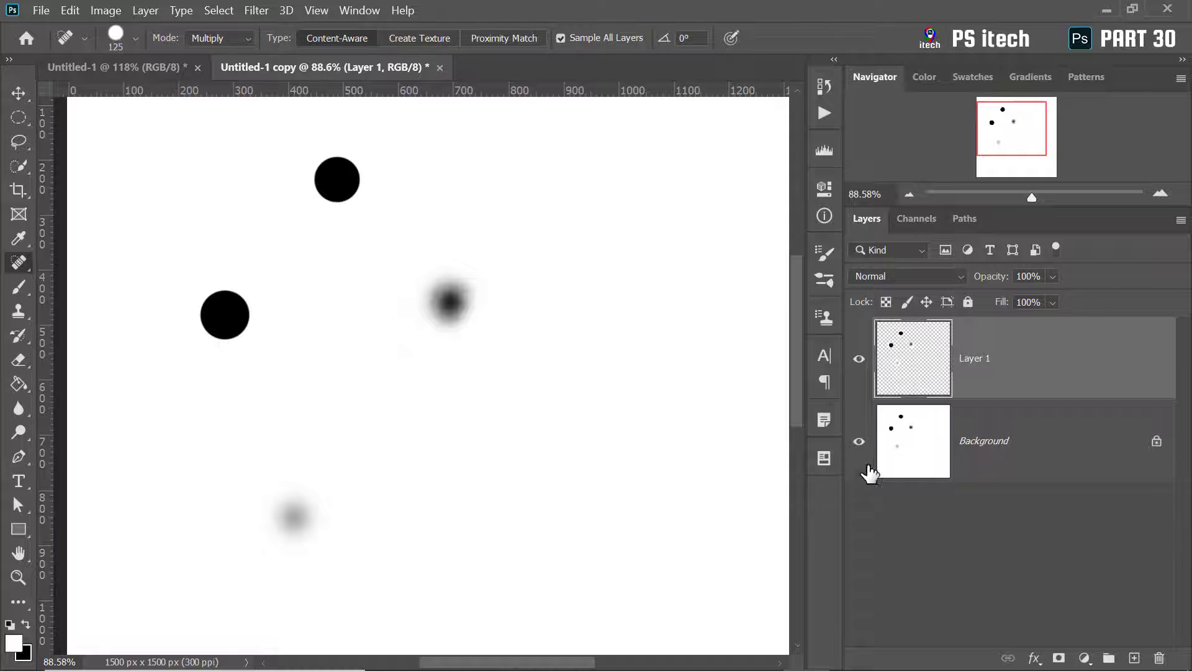
Inspect the Multiply patches with the Background hidden, and delete Layer 1.
{"action": "left_click", "coordinate": [859, 441]}
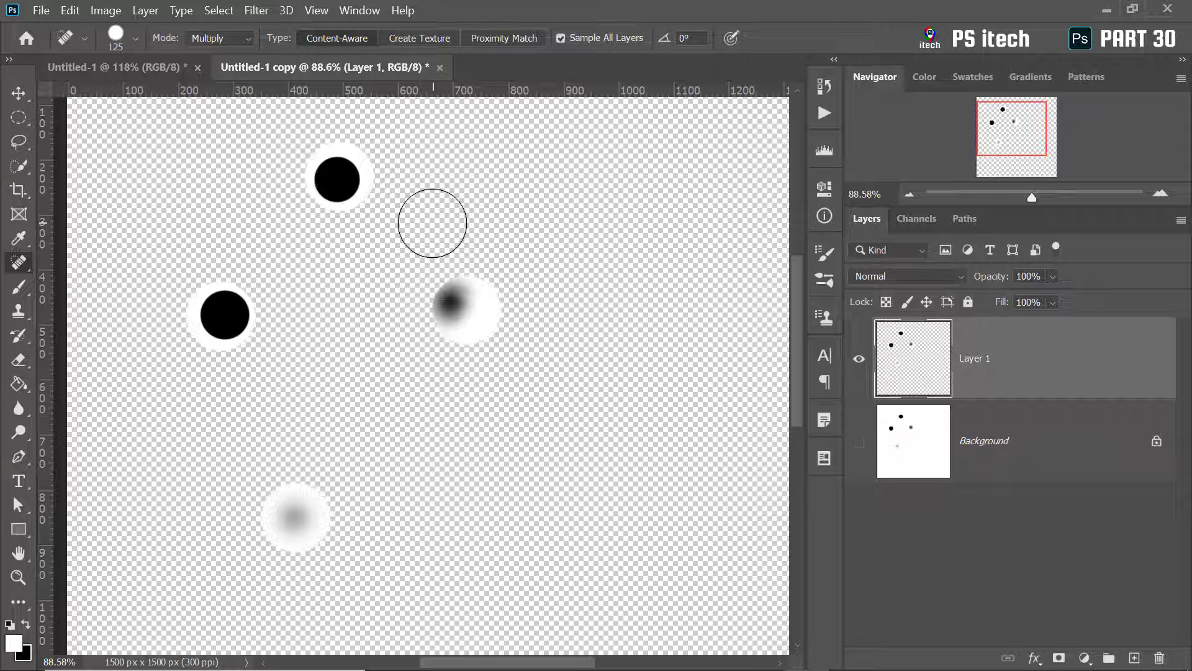
{"action": "key", "text": "ctrl+e"}
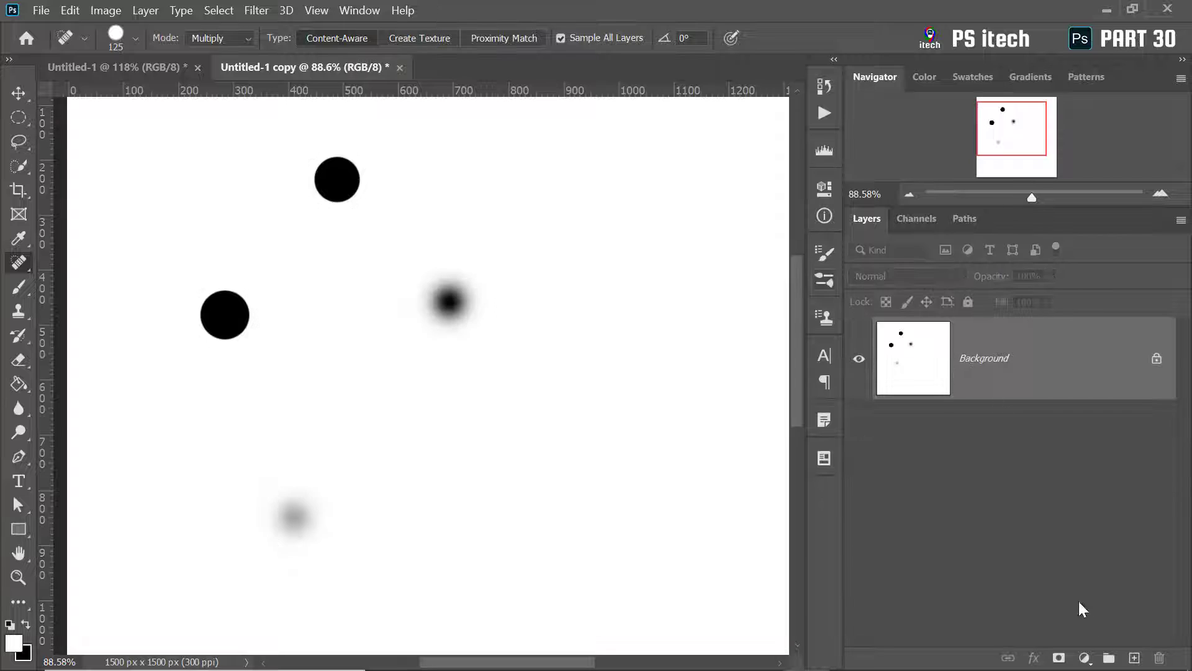
Add a new empty layer and heal both black circles and both soft spots on it in Lighten mode.
{"action": "left_click", "coordinate": [1134, 658]}
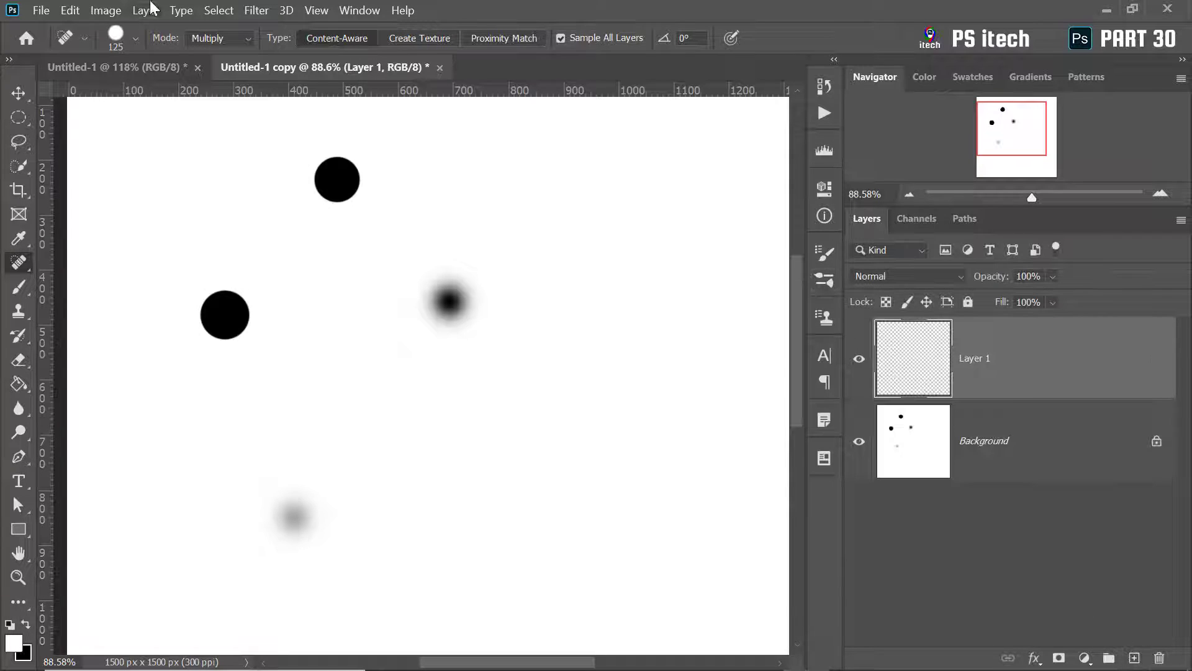
{"action": "left_click", "coordinate": [235, 42]}
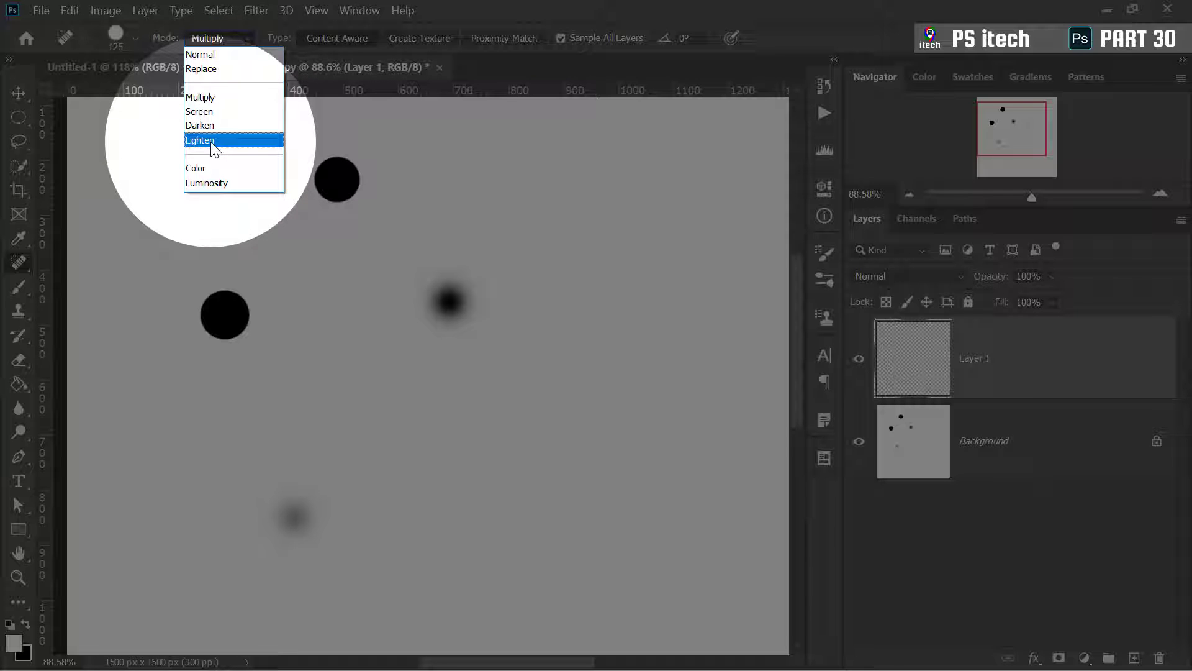
{"action": "left_click", "coordinate": [215, 148]}
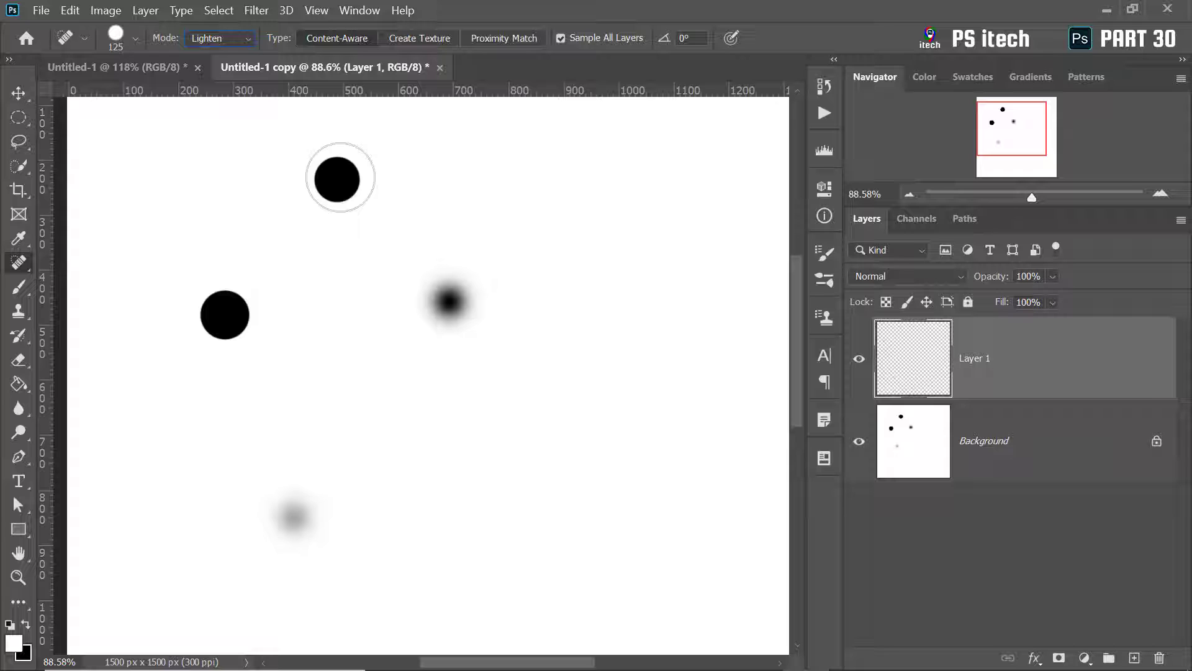
{"action": "left_click", "coordinate": [335, 180]}
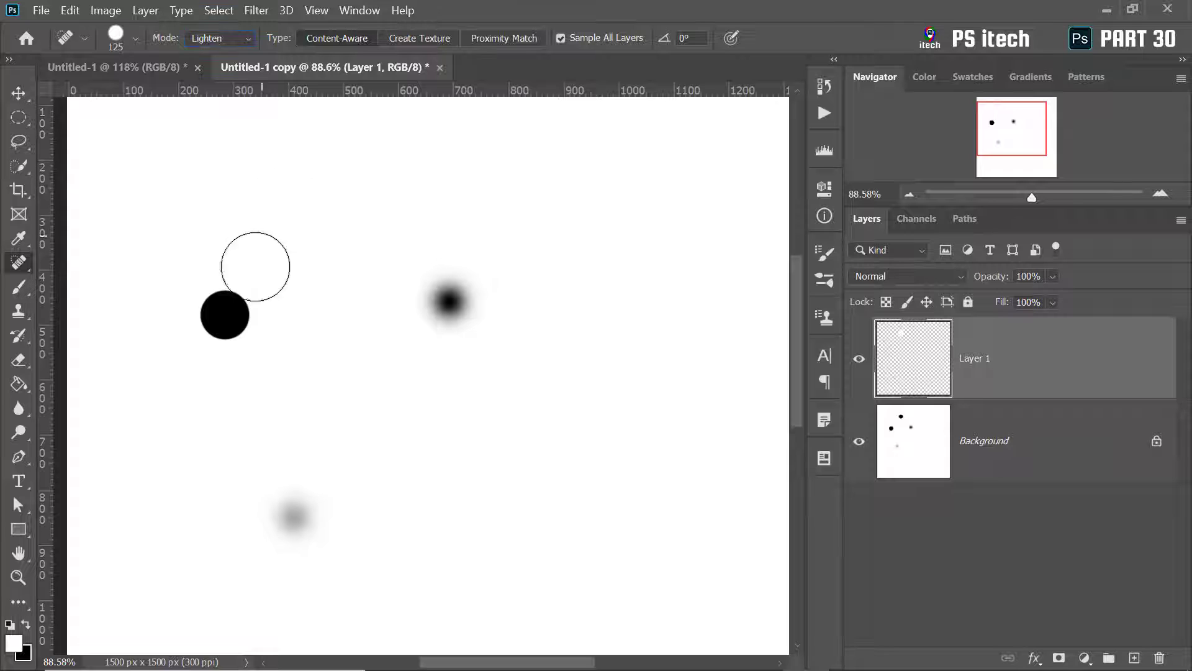
{"action": "left_click", "coordinate": [226, 315]}
{"action": "left_click", "coordinate": [450, 302]}
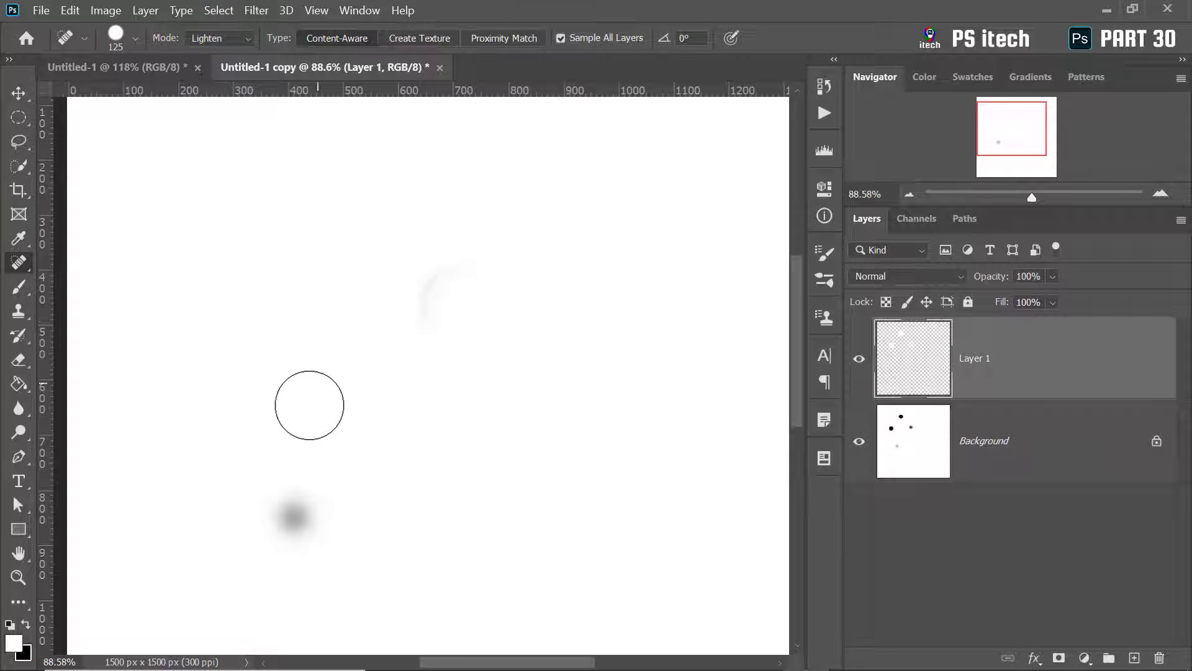
{"action": "left_click", "coordinate": [290, 522]}
{"action": "mouse_move", "coordinate": [444, 297]}
{"action": "left_mouse_down"}
{"action": "mouse_move", "coordinate": [386, 344]}
{"action": "mouse_move", "coordinate": [425, 387]}
{"action": "left_mouse_up"}
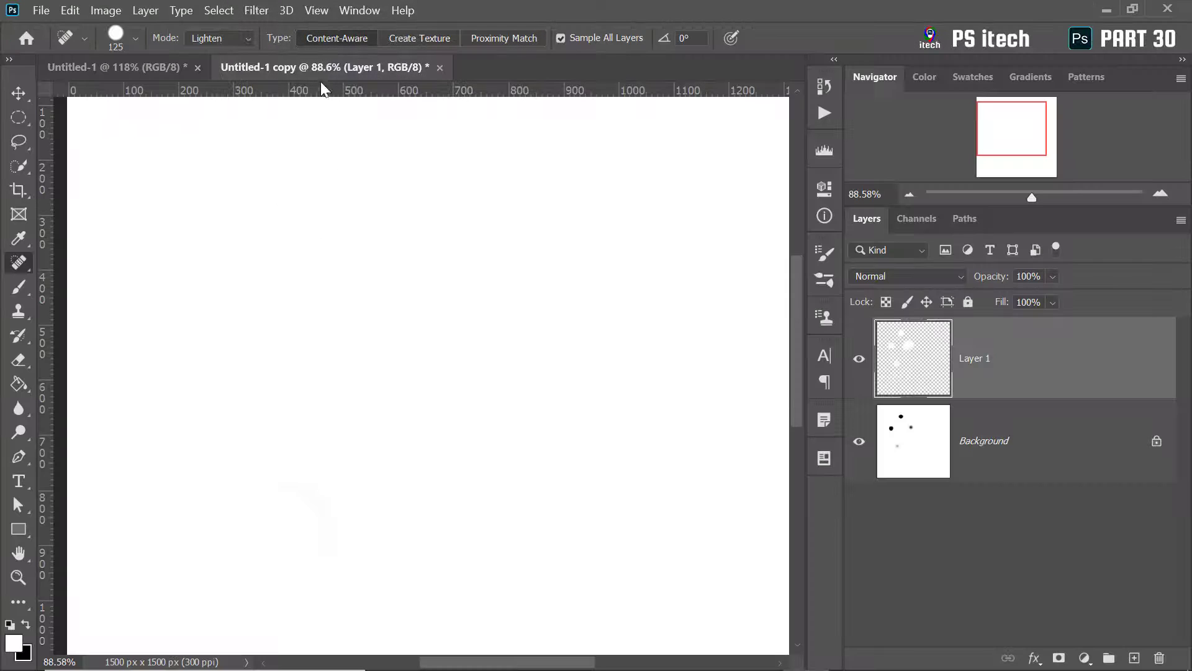
Close both open documents without saving their changes.
{"action": "right_click", "coordinate": [321, 67]}
{"action": "left_click", "coordinate": [382, 113]}
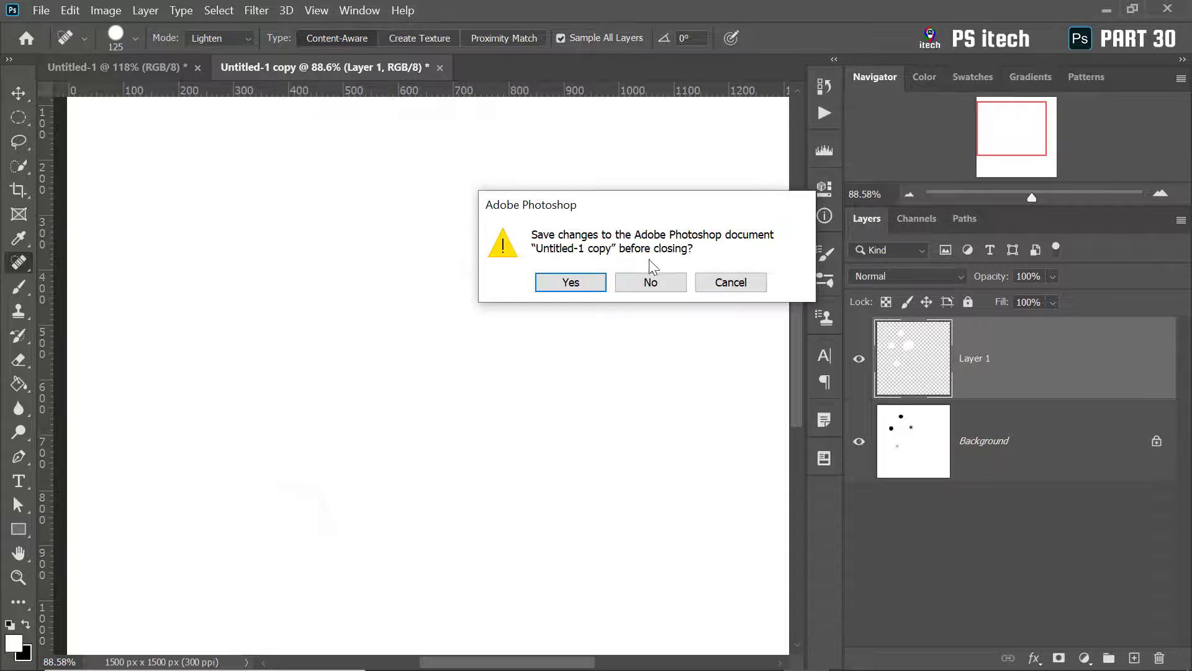
{"action": "left_click", "coordinate": [650, 282]}
{"action": "left_click", "coordinate": [618, 289]}
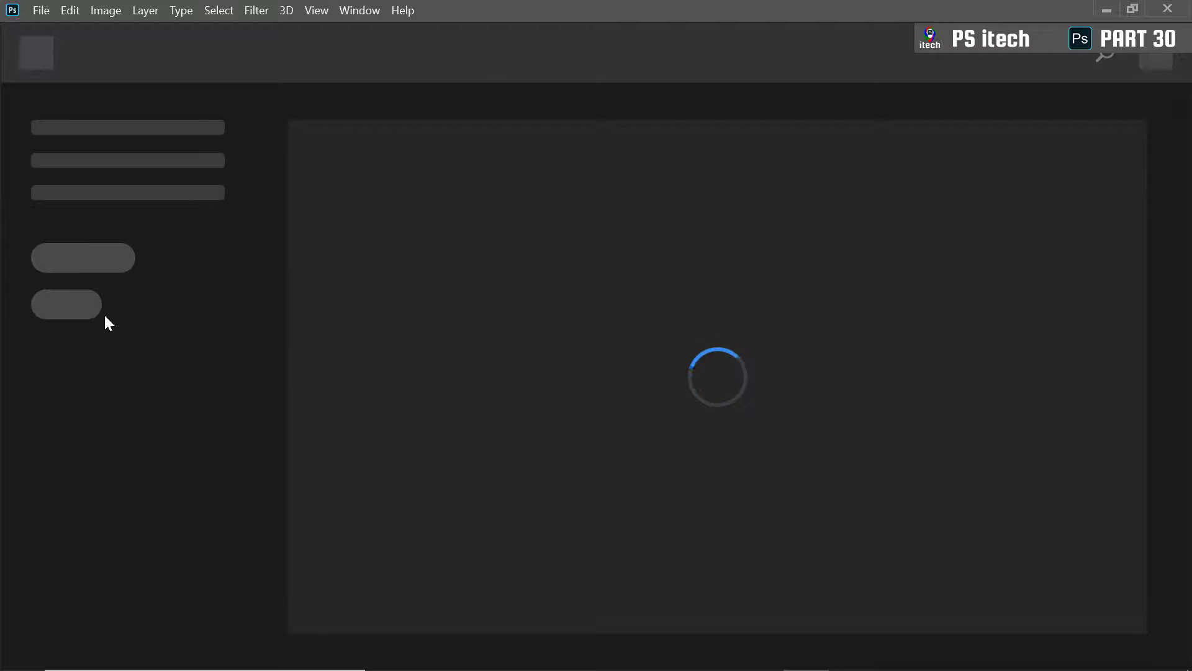
Open the stock face photos and switch to the wide-smile close-up with the teeth showing.
{"action": "key", "text": "ctrl+o"}
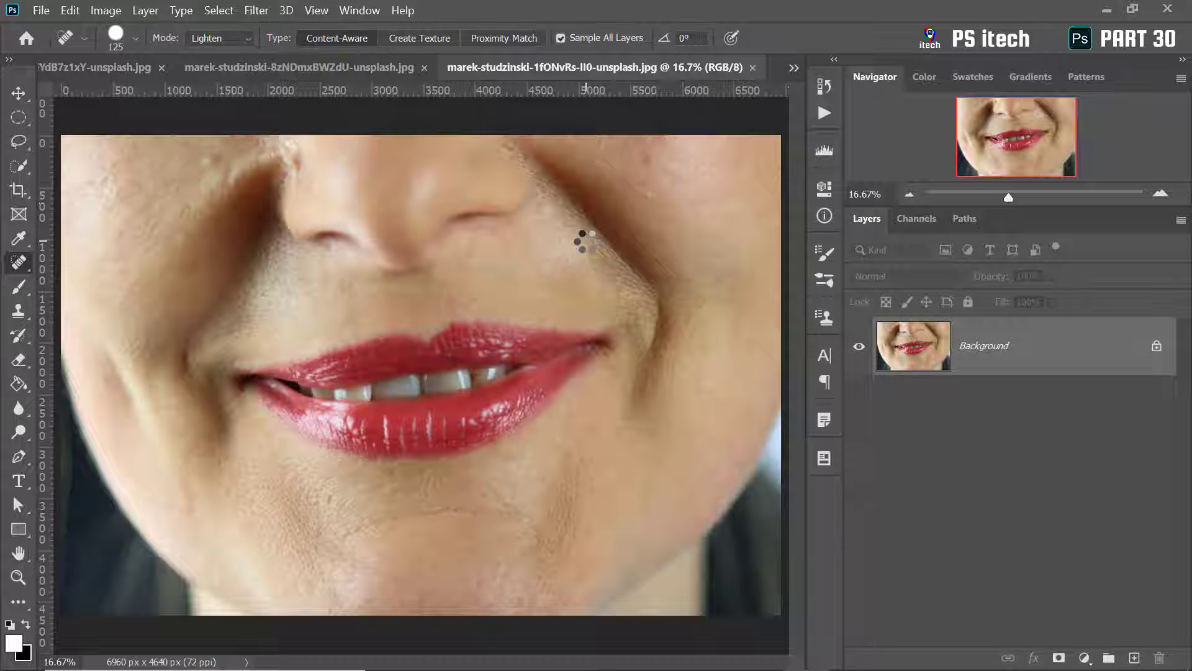
{"action": "left_click", "coordinate": [318, 68]}
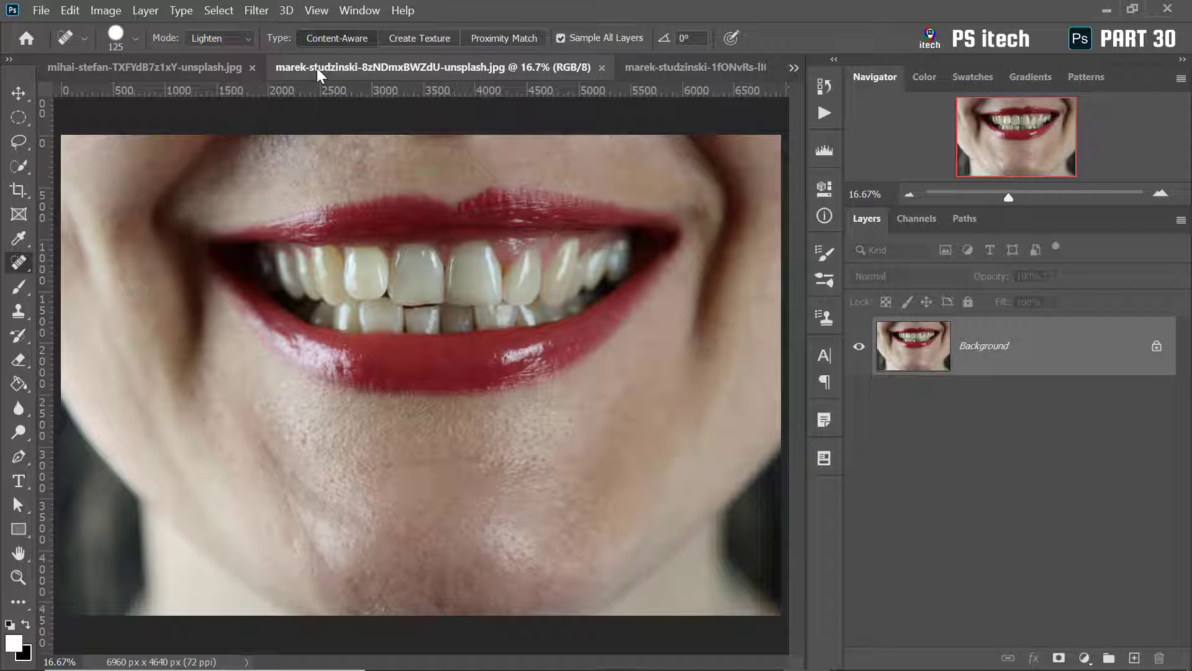
Compare the lips and teeth in the three open portrait photos, finishing on a close-up of the glossy lips in the pomegranate portrait.
{"action": "left_click", "coordinate": [154, 68]}
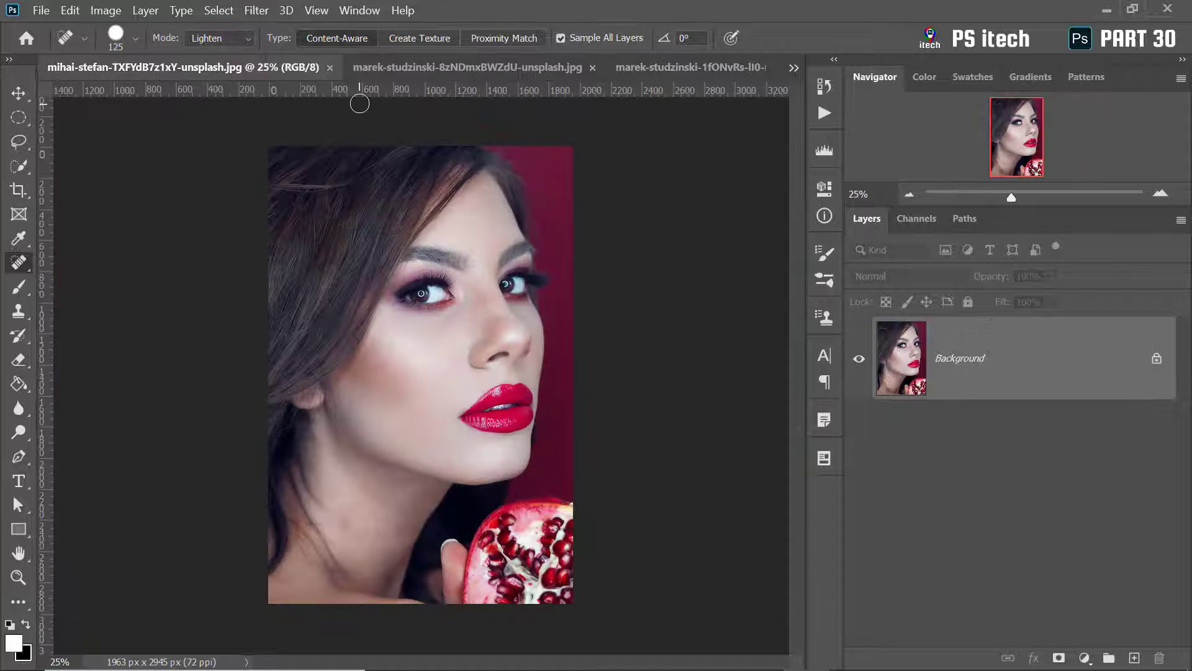
{"action": "scroll", "coordinate": [498, 398], "scroll_direction": "up", "scroll_amount": 5}
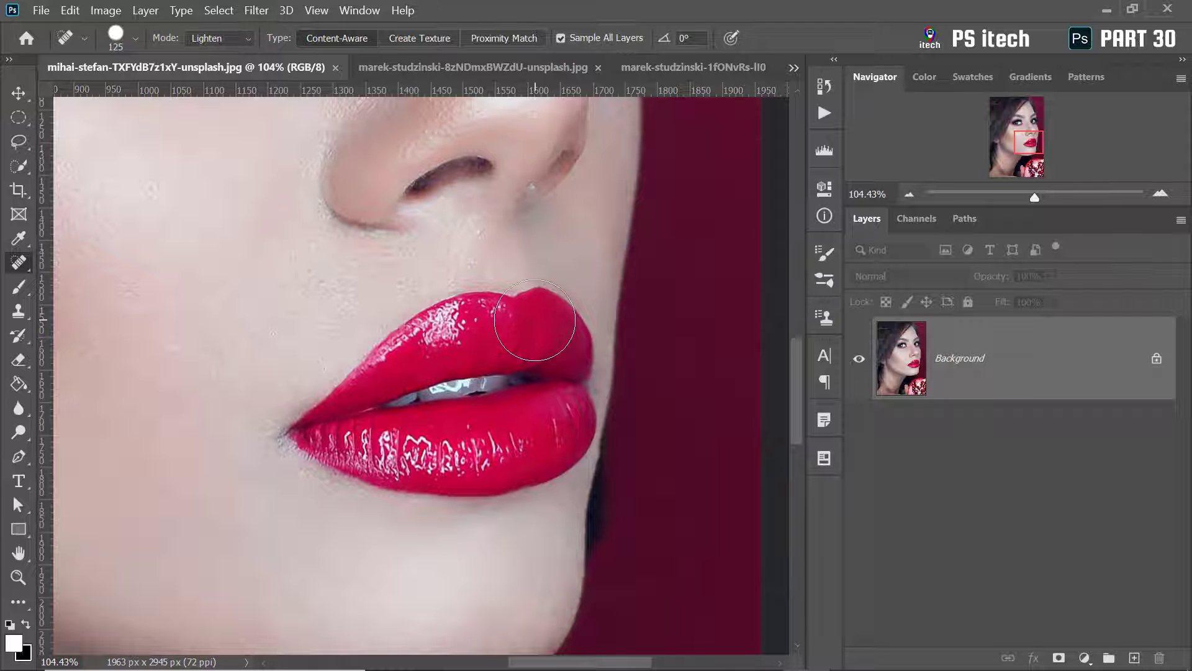
{"action": "left_click", "coordinate": [441, 72]}
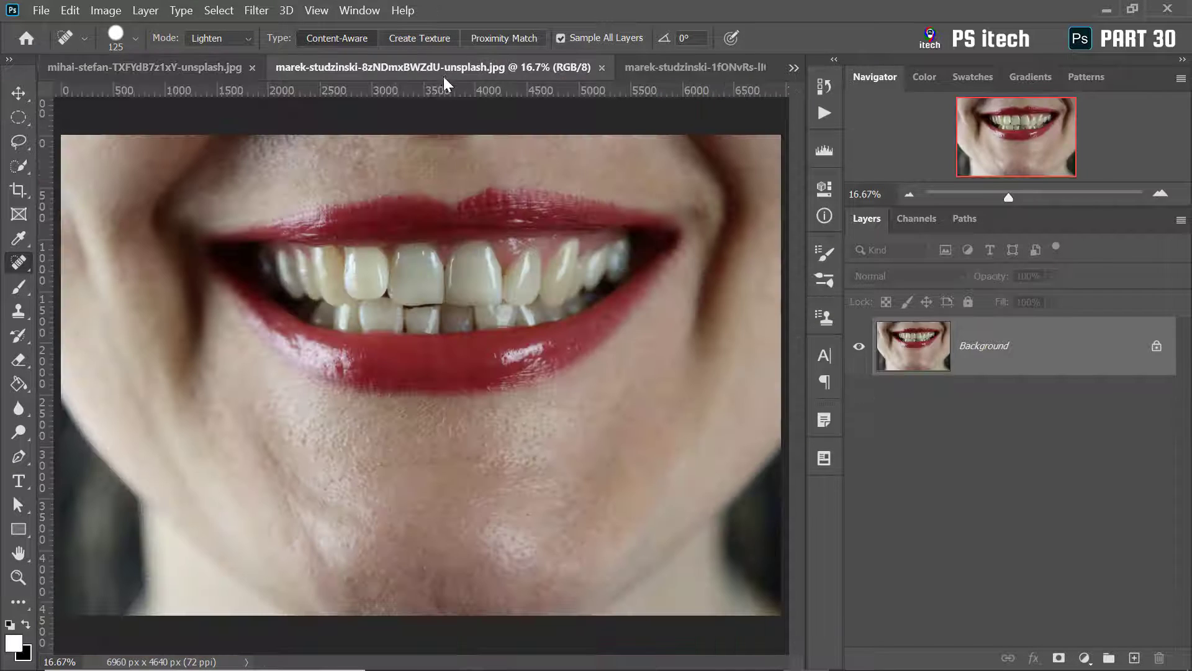
{"action": "mouse_move", "coordinate": [542, 362]}
{"action": "left_mouse_down"}
{"action": "mouse_move", "coordinate": [500, 382]}
{"action": "mouse_move", "coordinate": [478, 329]}
{"action": "left_mouse_up"}
{"action": "key", "text": "ctrl+Tab"}
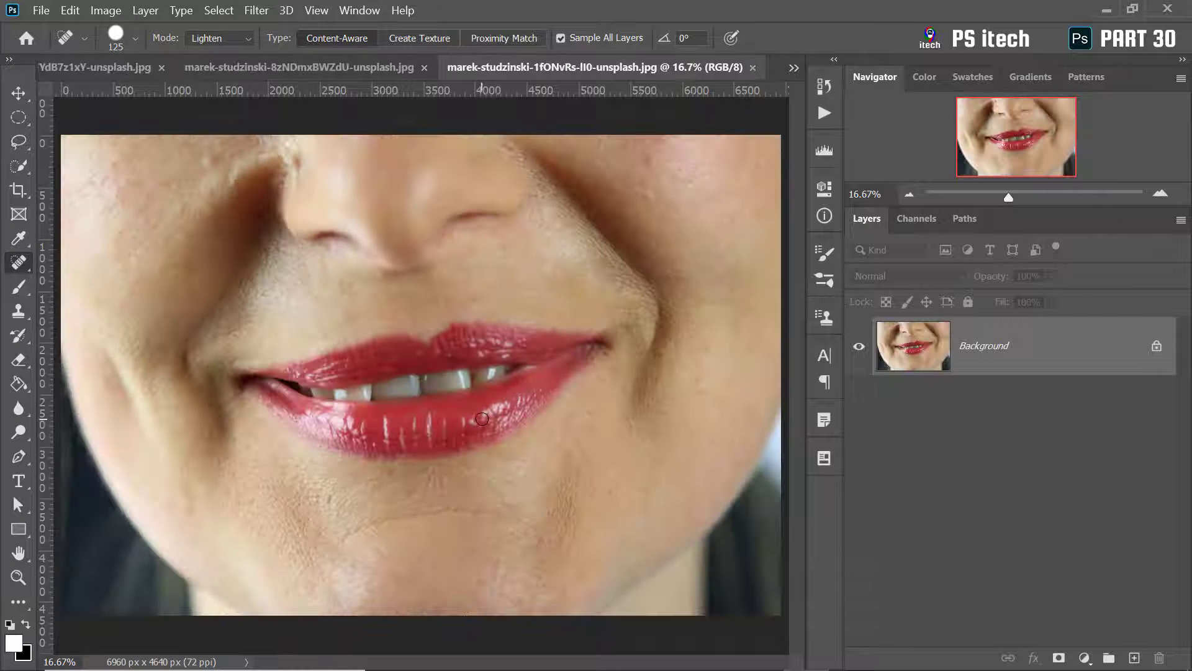
{"action": "scroll", "coordinate": [482, 416], "scroll_direction": "up", "scroll_amount": 5}
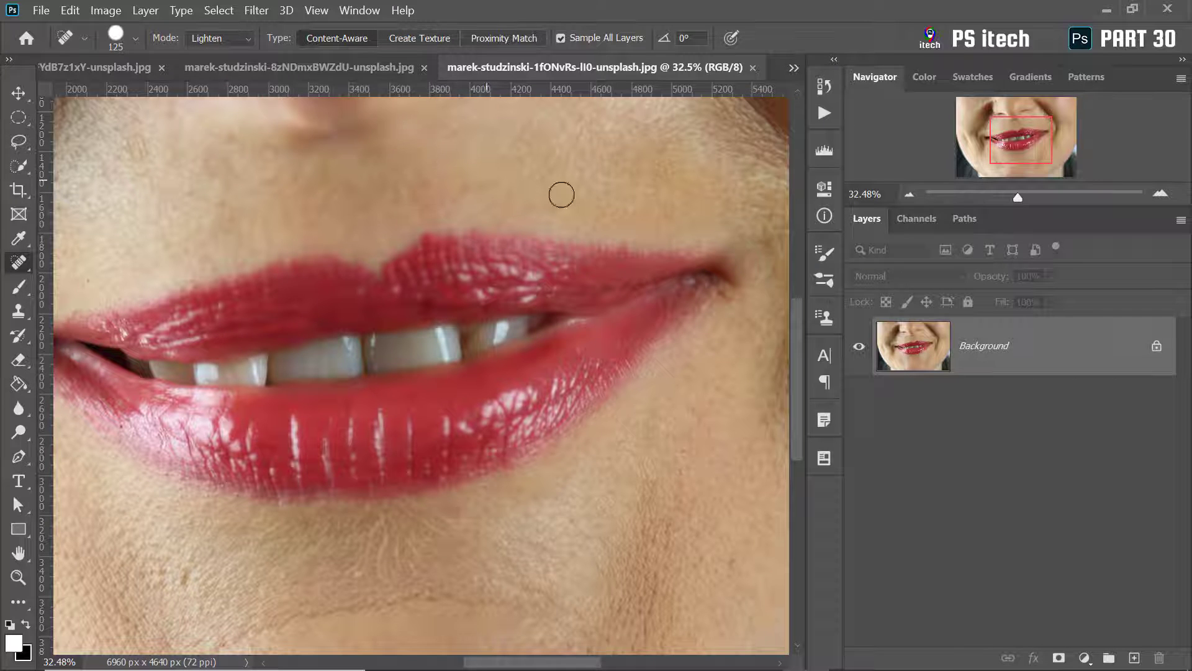
{"action": "left_click", "coordinate": [118, 68]}
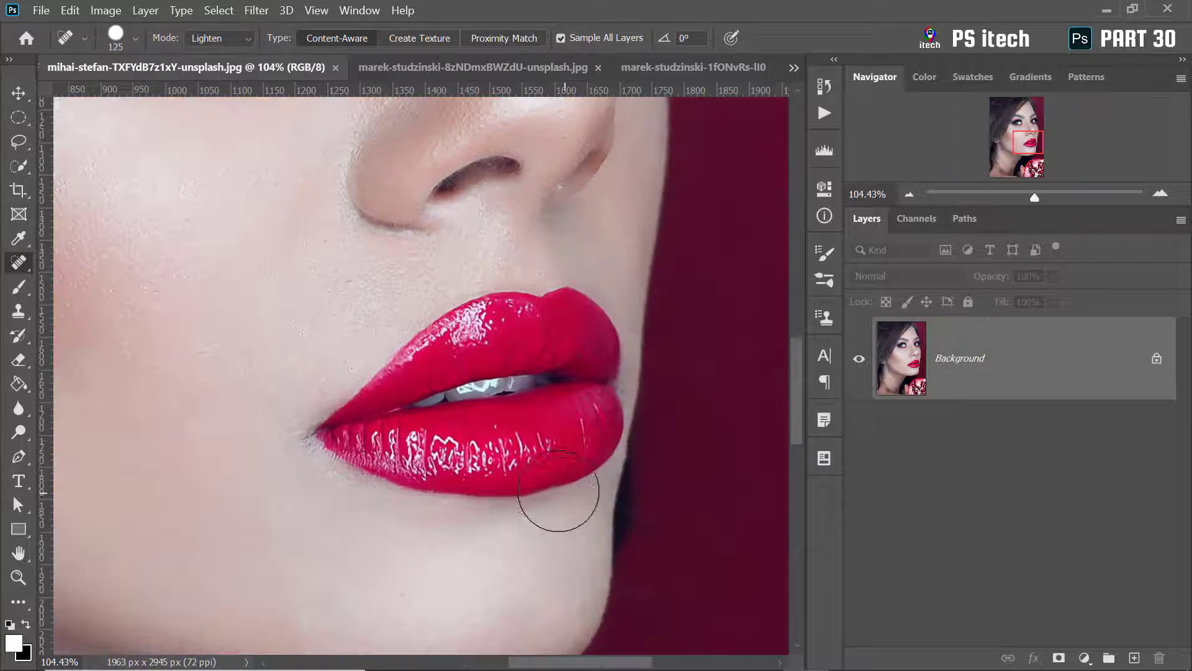
{"action": "scroll", "coordinate": [553, 473], "scroll_direction": "up", "scroll_amount": 3}
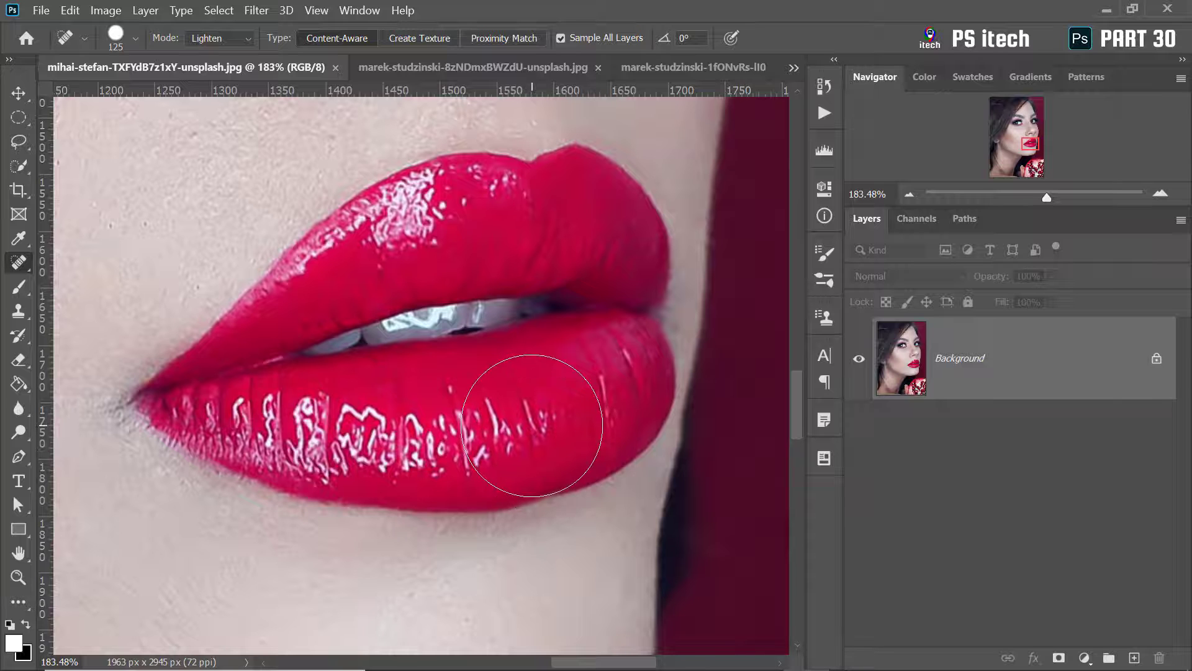
Add a new empty layer above the Background and set the Spot Healing Brush mode to Multiply.
{"action": "left_click", "coordinate": [1134, 658]}
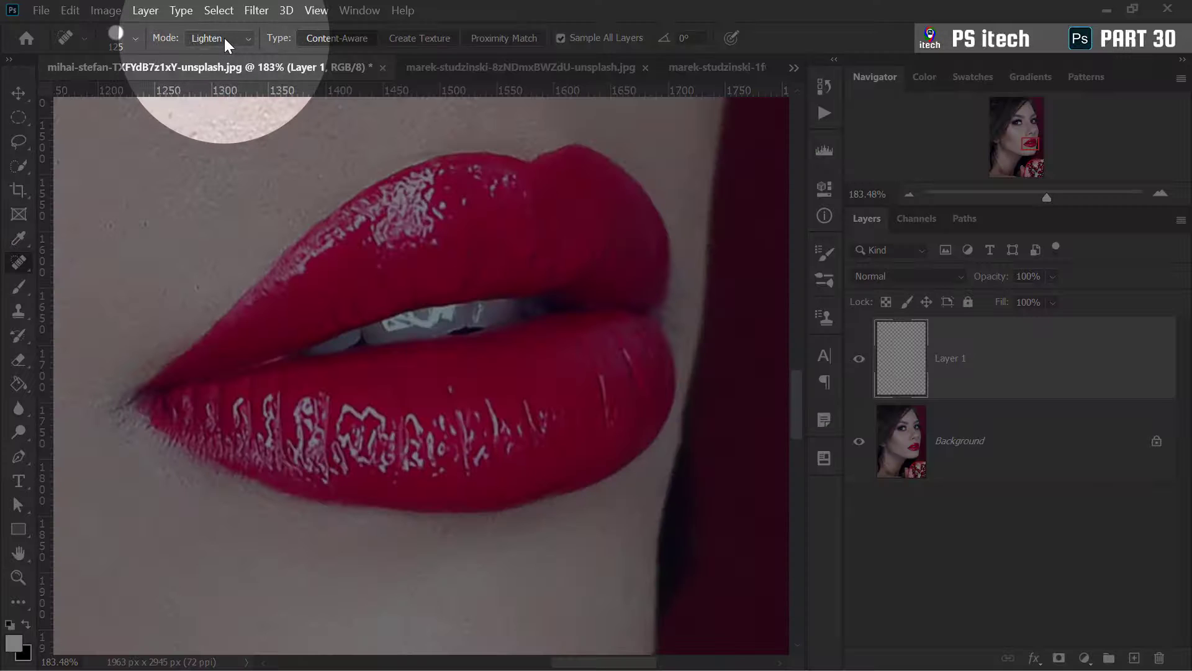
{"action": "left_click", "coordinate": [225, 39]}
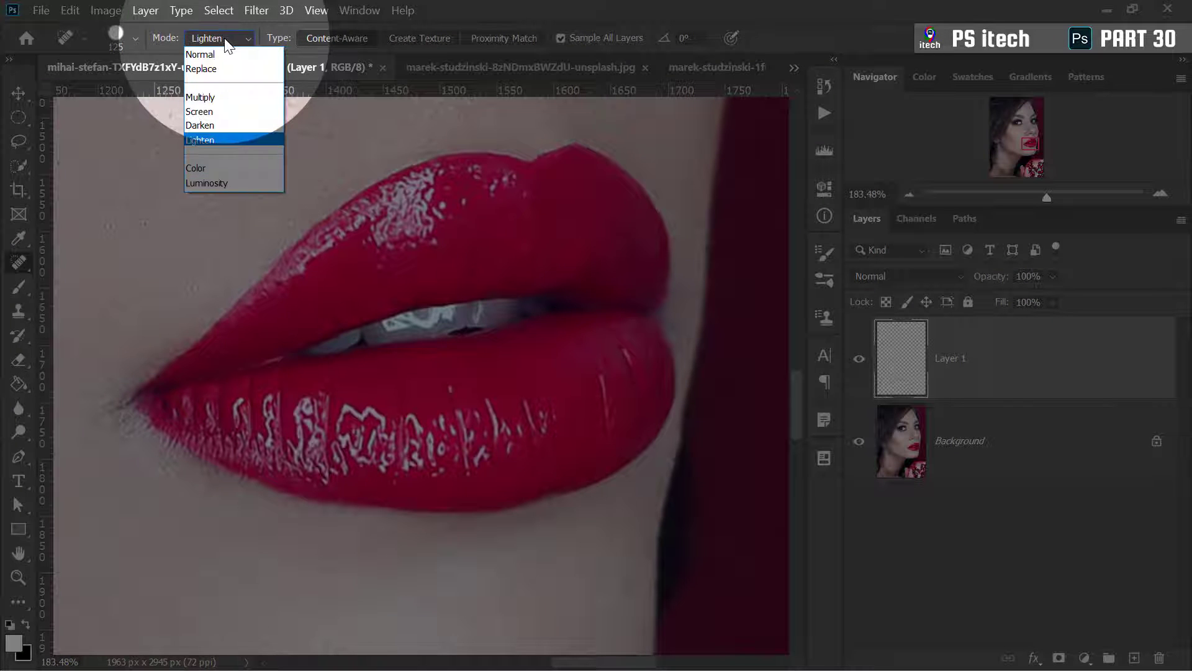
{"action": "left_click", "coordinate": [214, 98]}
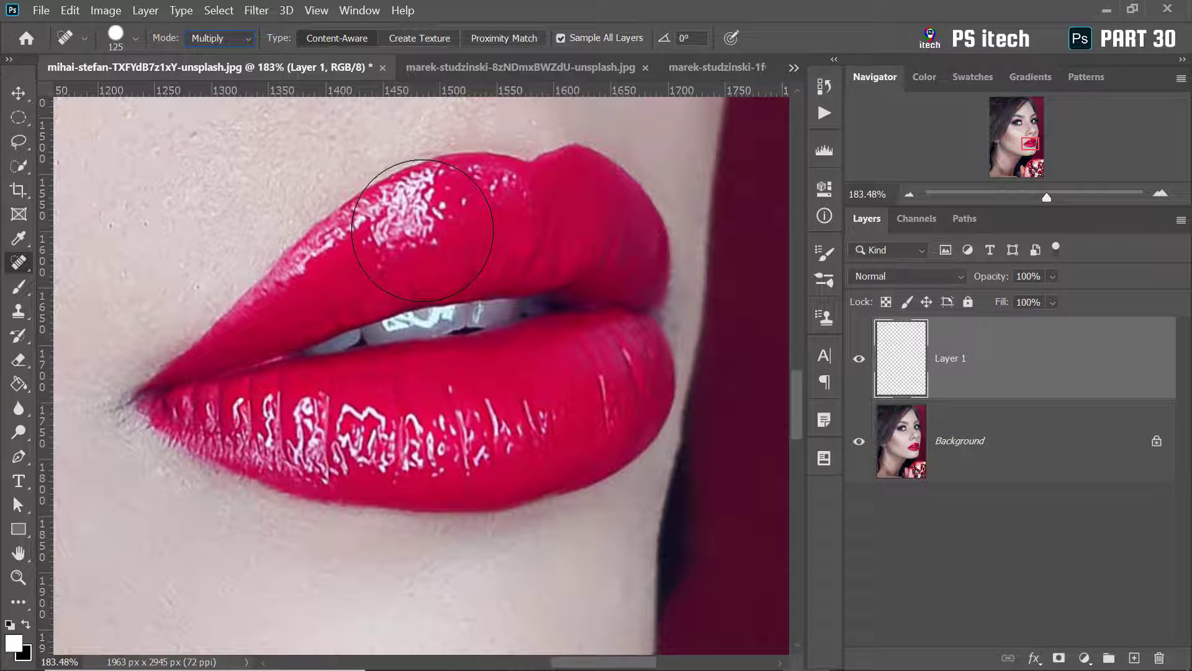
{"action": "left_click", "coordinate": [220, 39]}
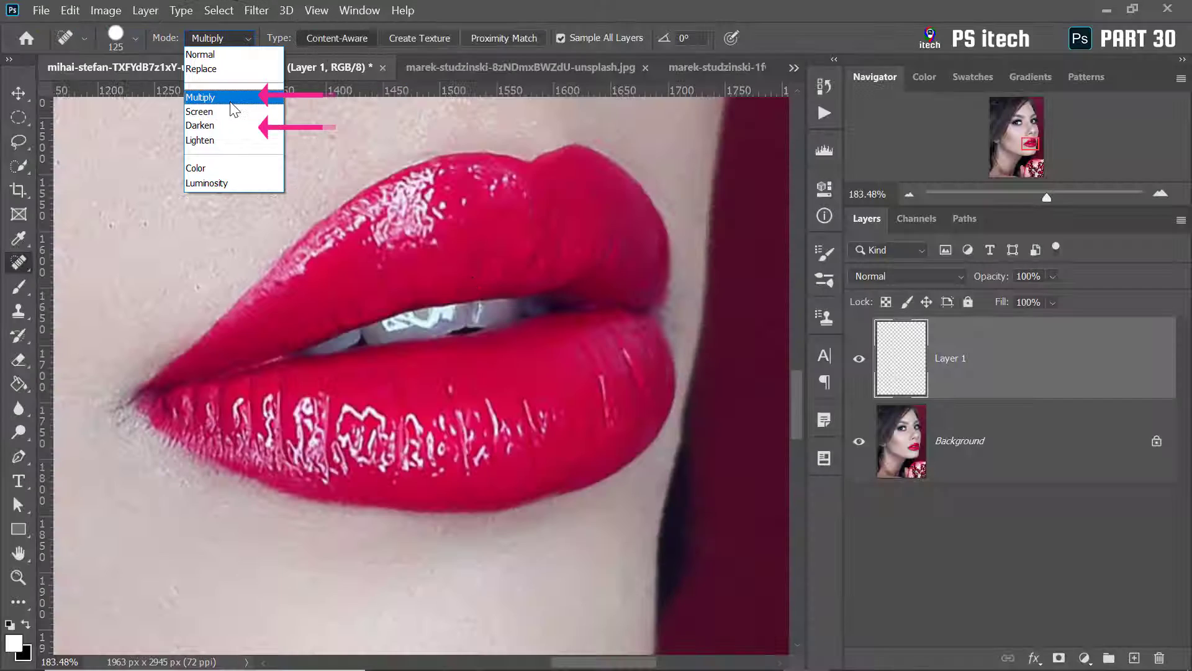
{"action": "left_click", "coordinate": [609, 62]}
Heal the white highlights near the lower lip's right end with 39 px and 89 px brushes, and rename the layer multiply.
{"action": "right_click", "coordinate": [579, 269]}
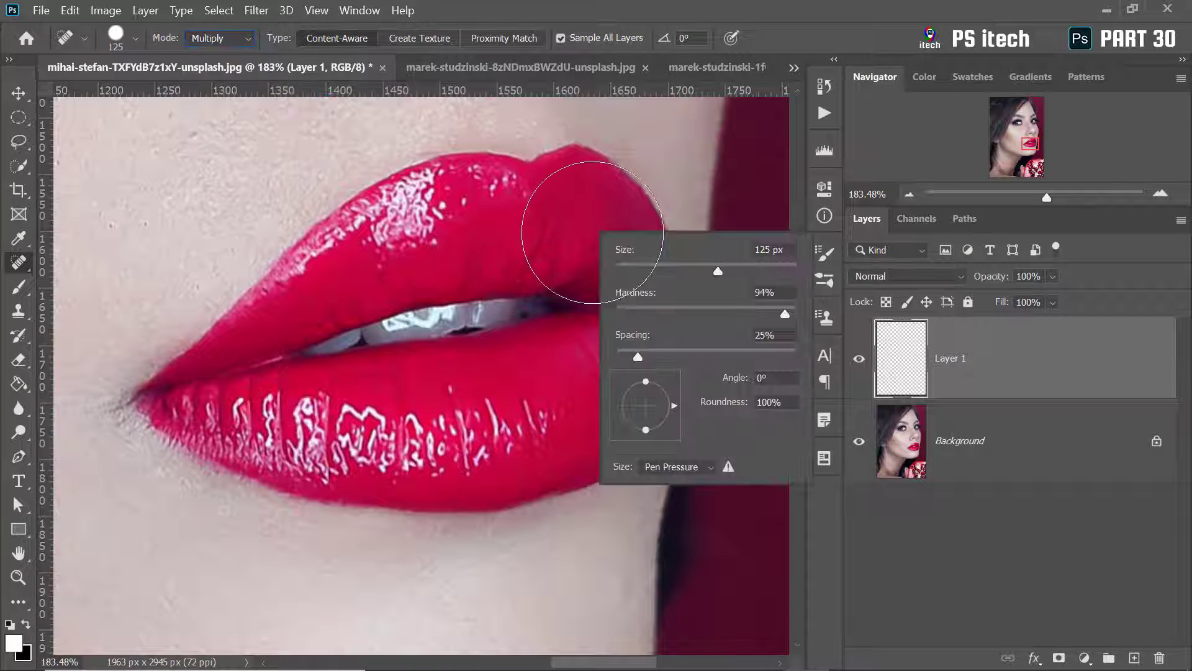
{"action": "left_click", "coordinate": [645, 271]}
{"action": "key", "text": "Return"}
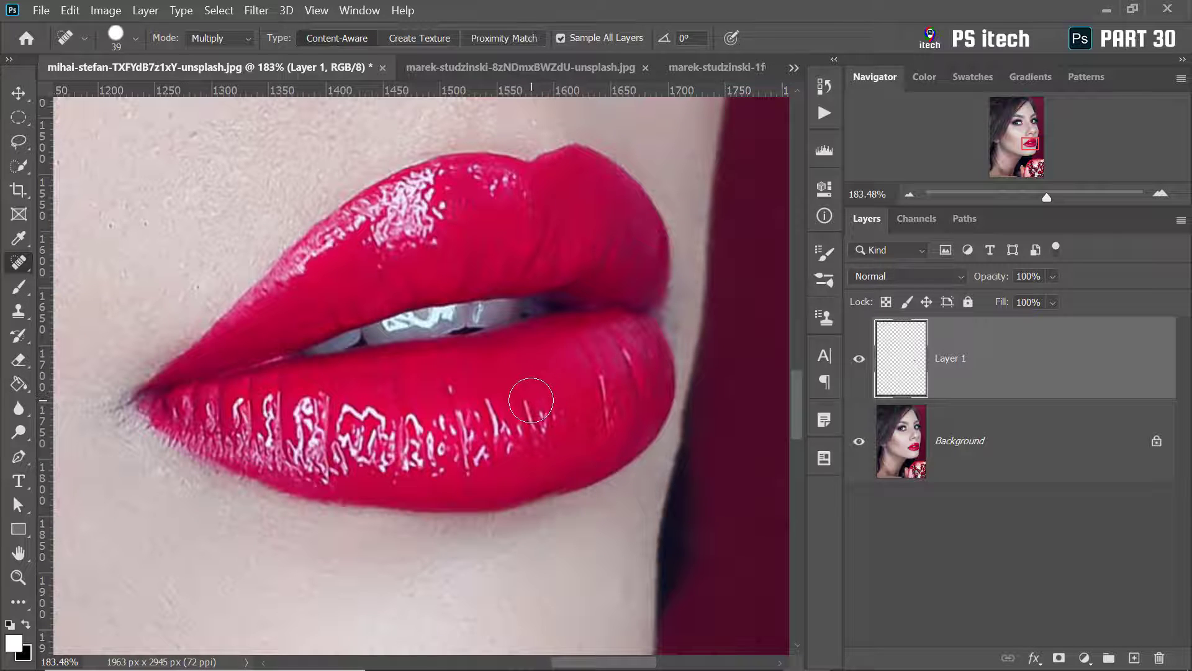
{"action": "left_click_drag", "start_coordinate": [531, 400], "coordinate": [534, 438]}
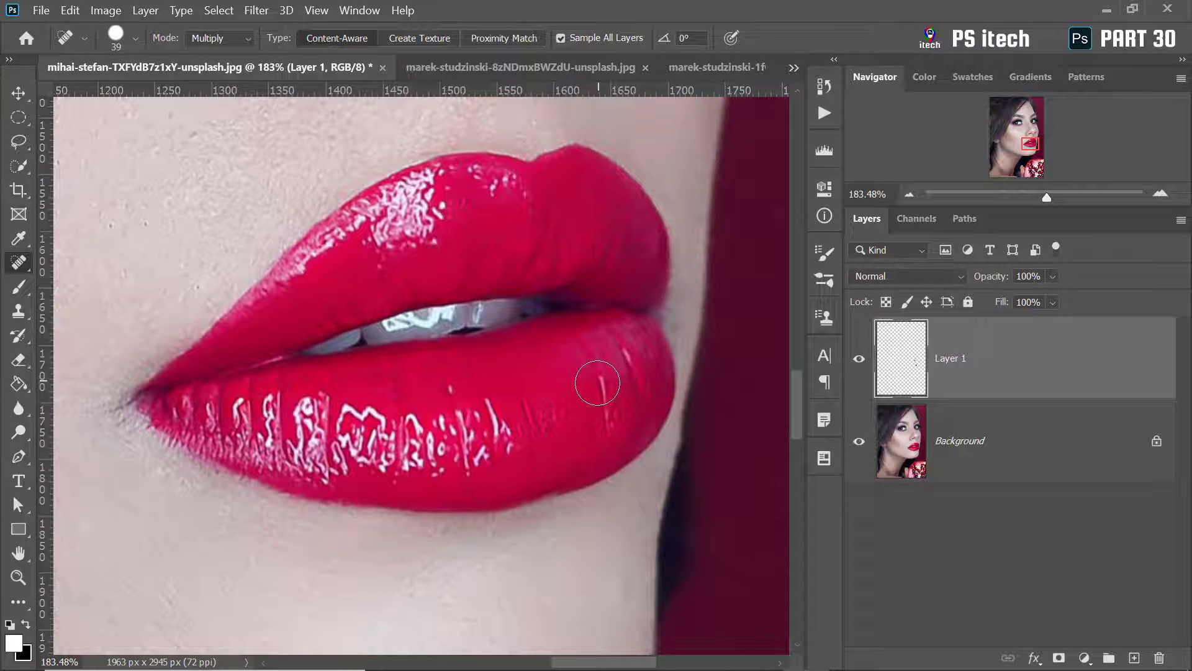
{"action": "right_click", "coordinate": [599, 382]}
{"action": "left_click_drag", "start_coordinate": [647, 422], "coordinate": [667, 422]}
{"action": "key", "text": "Return"}
{"action": "double_click", "coordinate": [951, 359]}
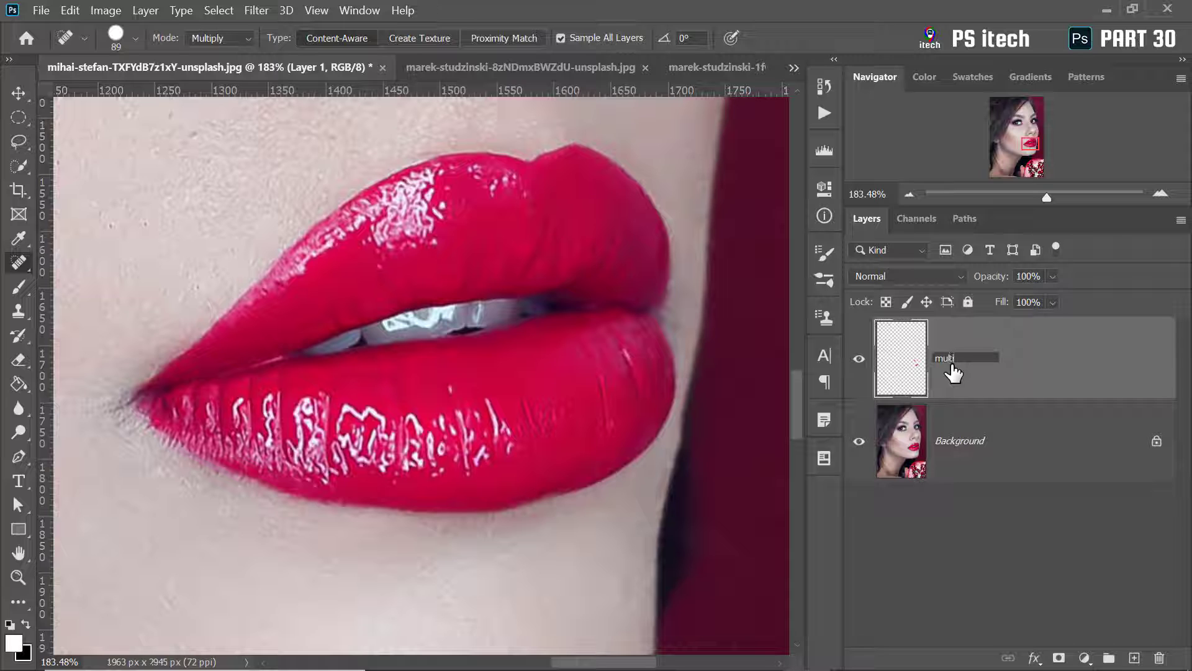
{"action": "key", "text": "Return"}
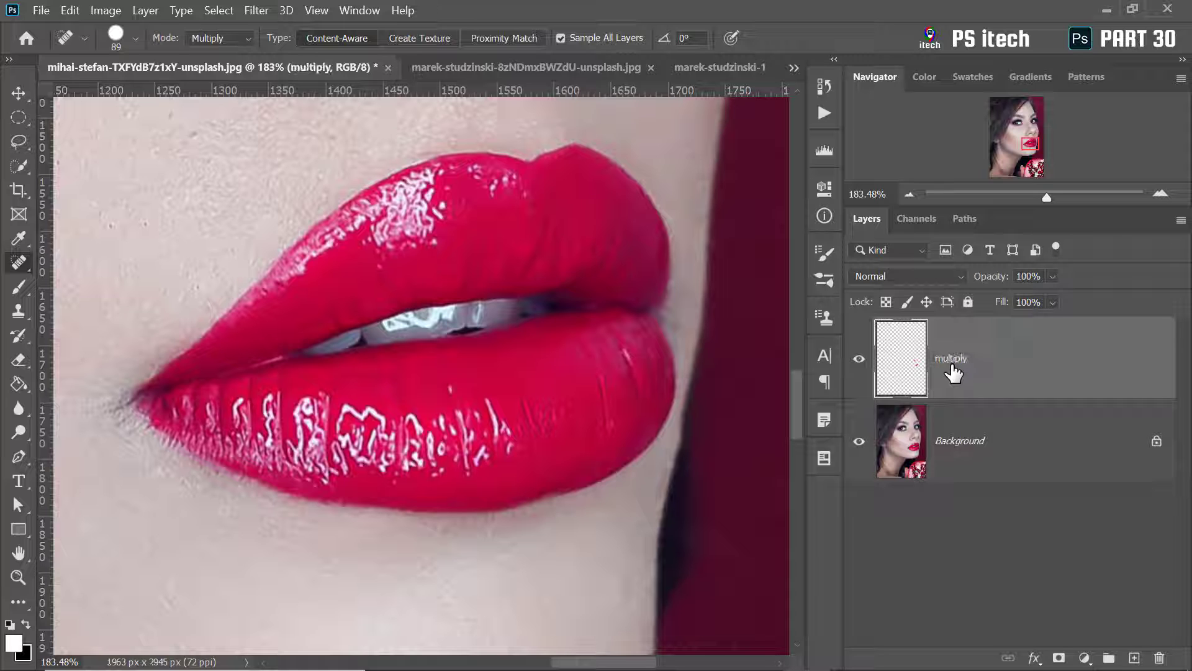
Set the healing mode to Darken, and add a new layer named darken with the multiply layer hidden.
{"action": "left_click", "coordinate": [247, 40]}
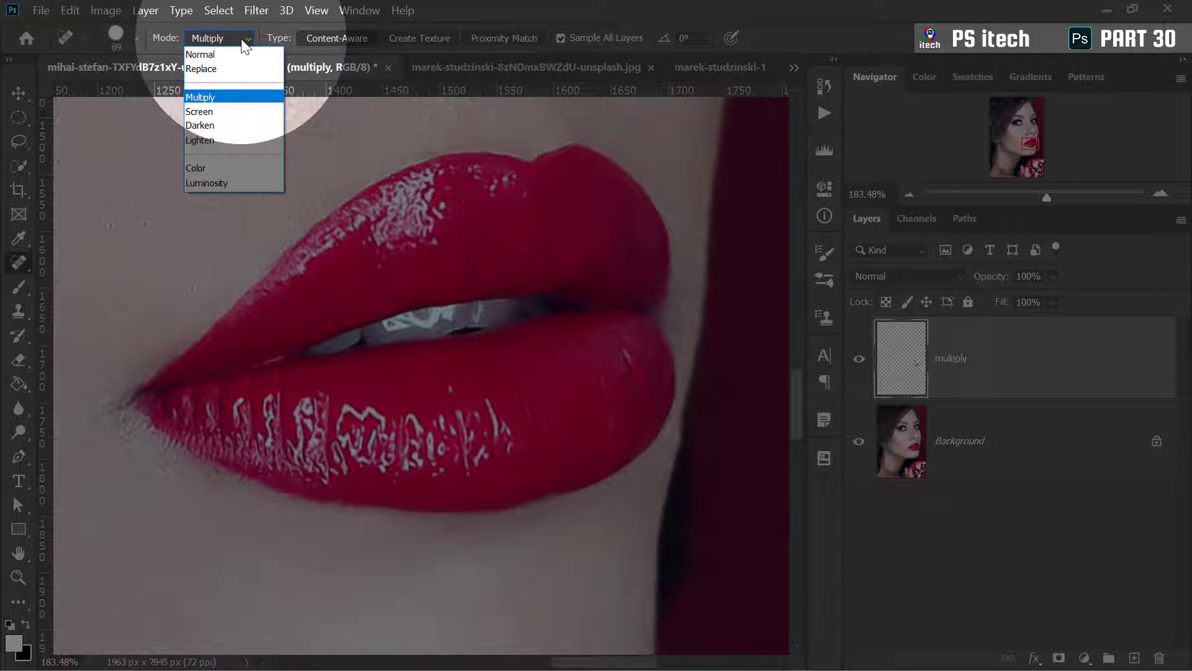
{"action": "left_click", "coordinate": [221, 124]}
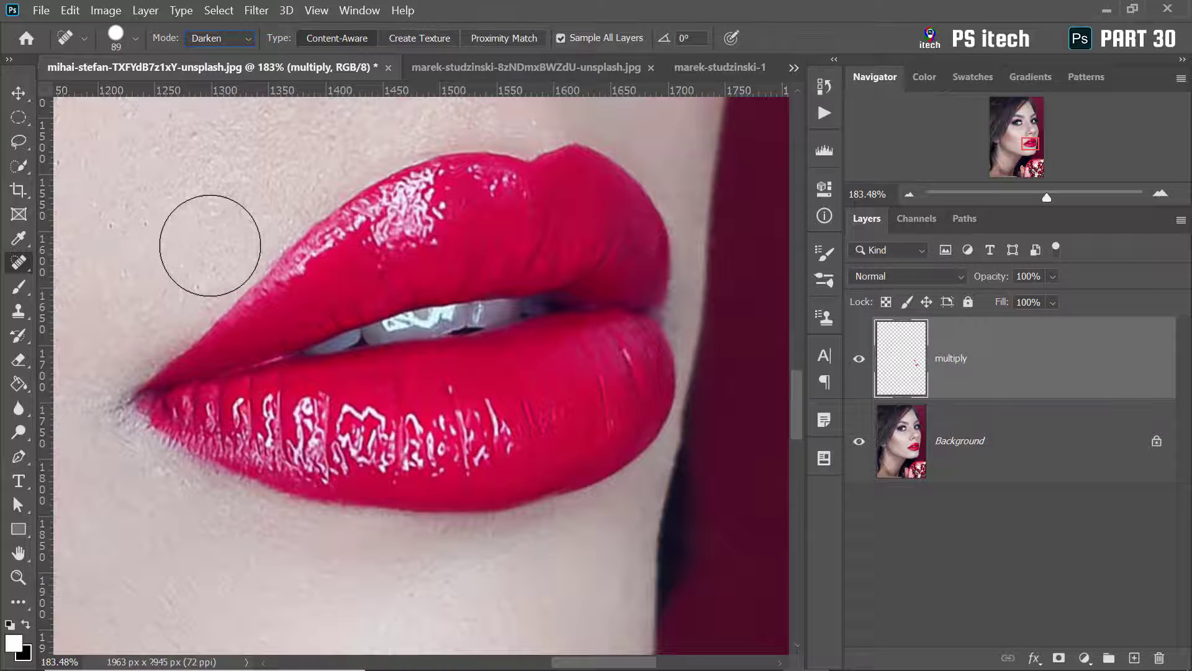
{"action": "left_click", "coordinate": [1134, 658]}
{"action": "double_click", "coordinate": [949, 365]}
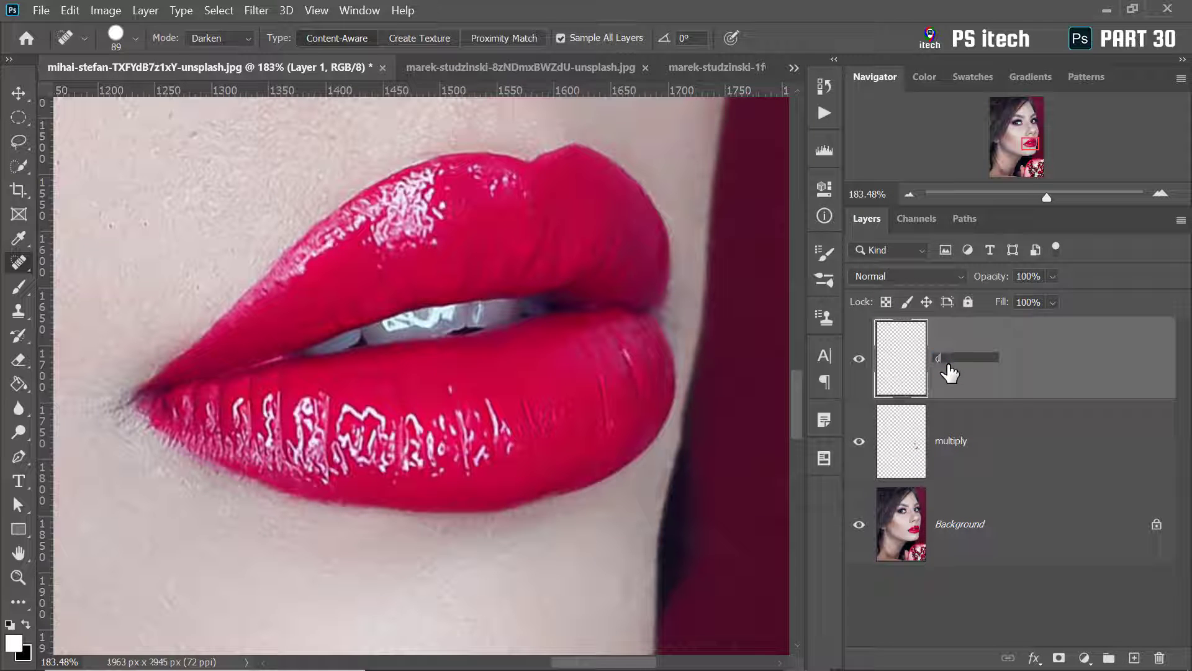
{"action": "type", "text": "darken"}
{"action": "key", "text": "Return"}
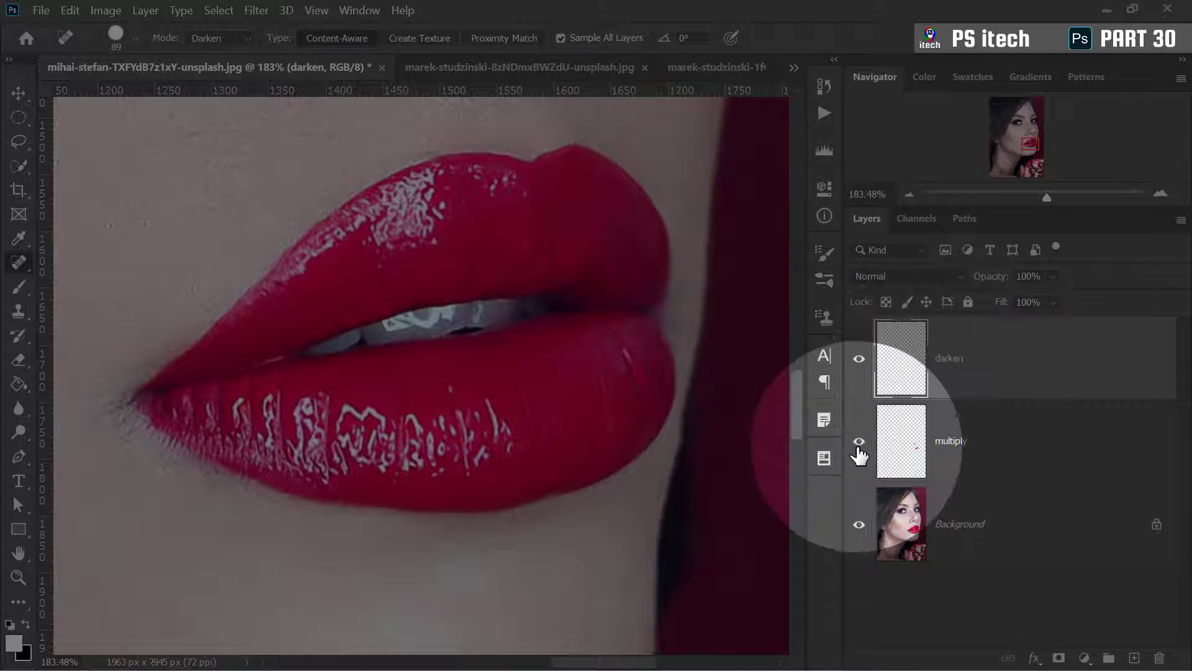
{"action": "left_click", "coordinate": [860, 442]}
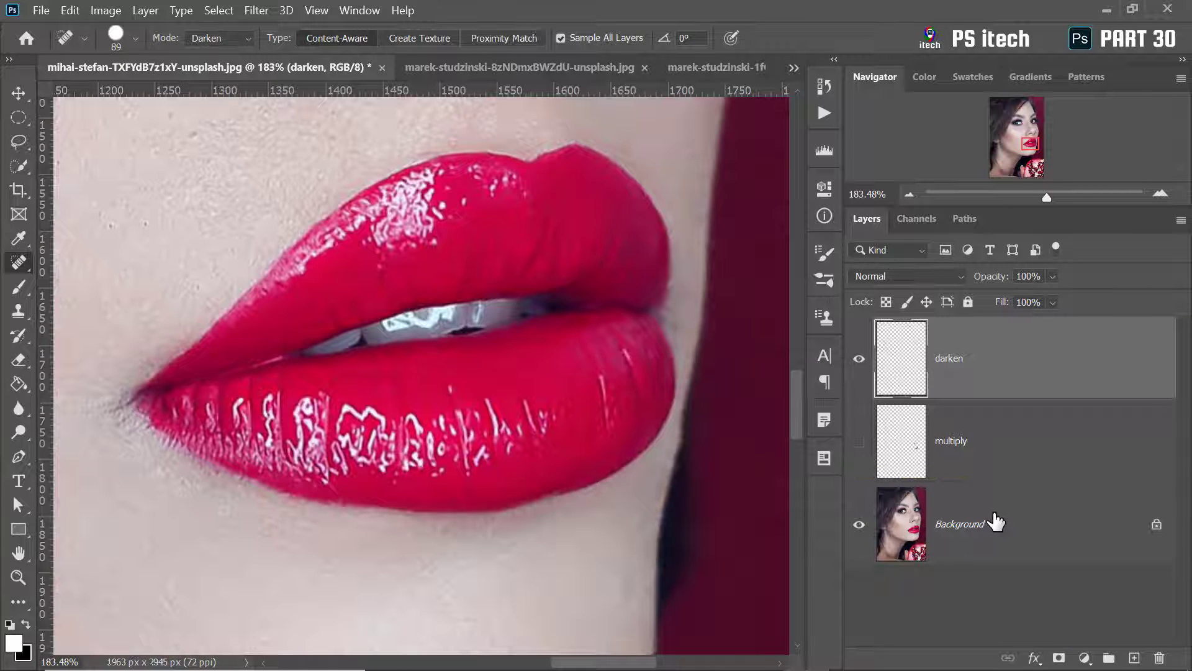
Adjust the healing brush interactively over the lower lip to a size of 36 px and 84% hardness.
{"action": "right_click", "coordinate": [481, 360]}
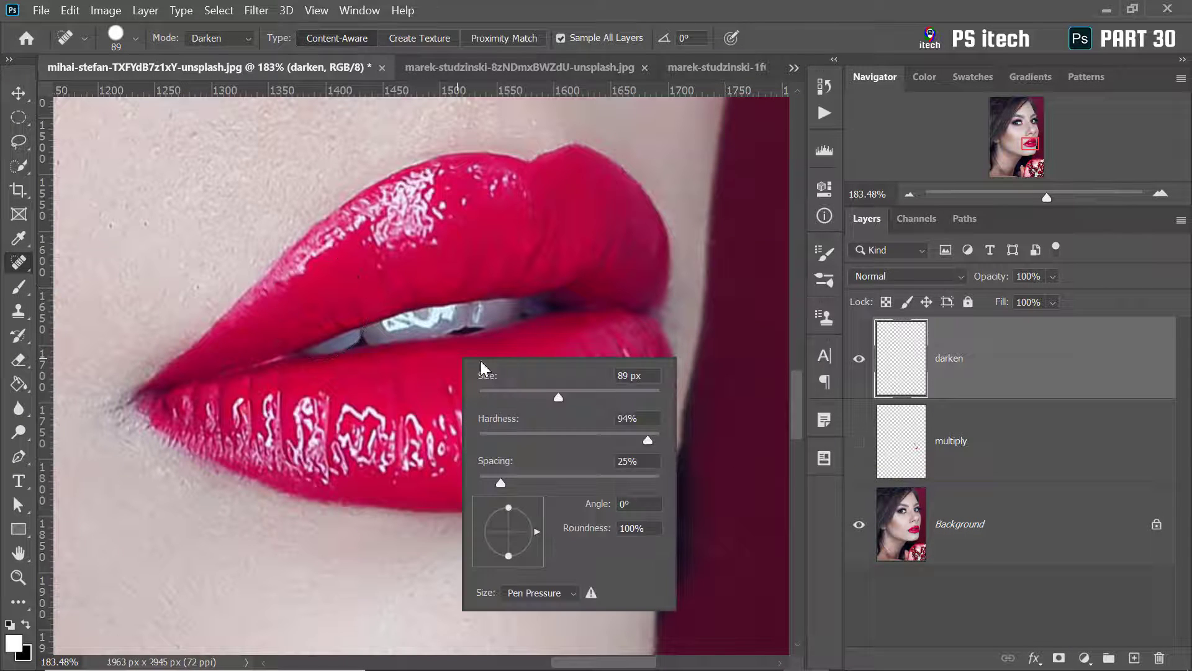
{"action": "left_click_drag", "start_coordinate": [531, 400], "coordinate": [527, 399]}
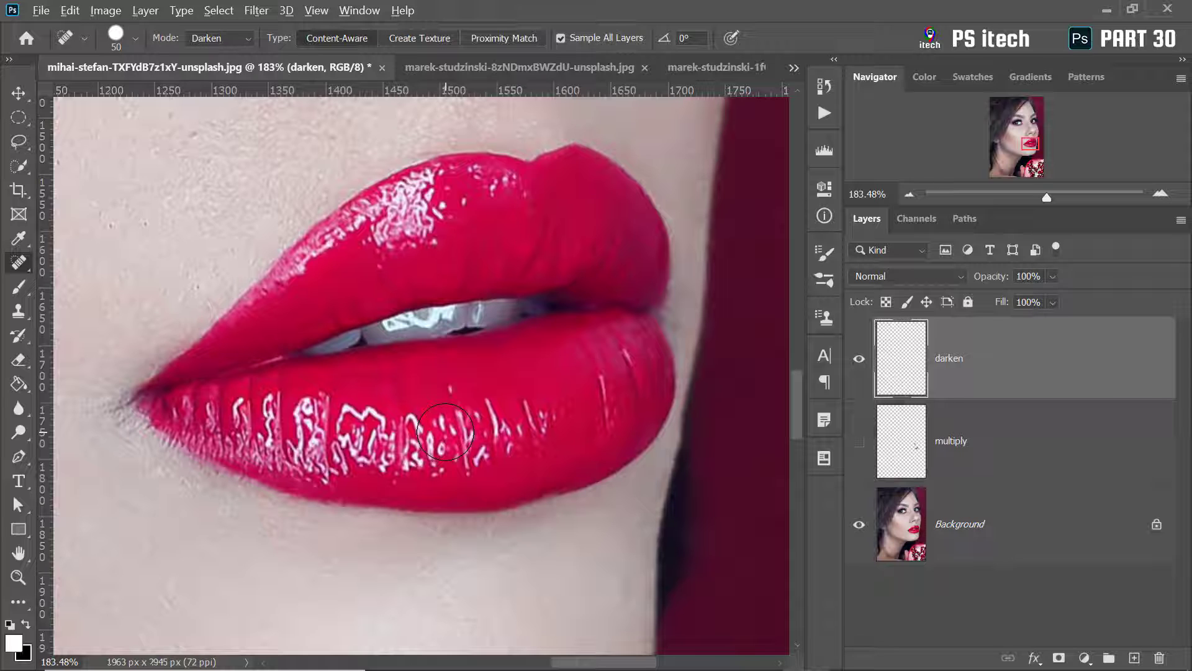
{"action": "right_click", "coordinate": [445, 432], "text": "alt"}
{"action": "mouse_move", "coordinate": [444, 431]}
{"action": "left_mouse_down"}
{"action": "mouse_move", "coordinate": [603, 431]}
{"action": "mouse_move", "coordinate": [470, 434]}
{"action": "mouse_move", "coordinate": [482, 316]}
{"action": "left_mouse_up"}
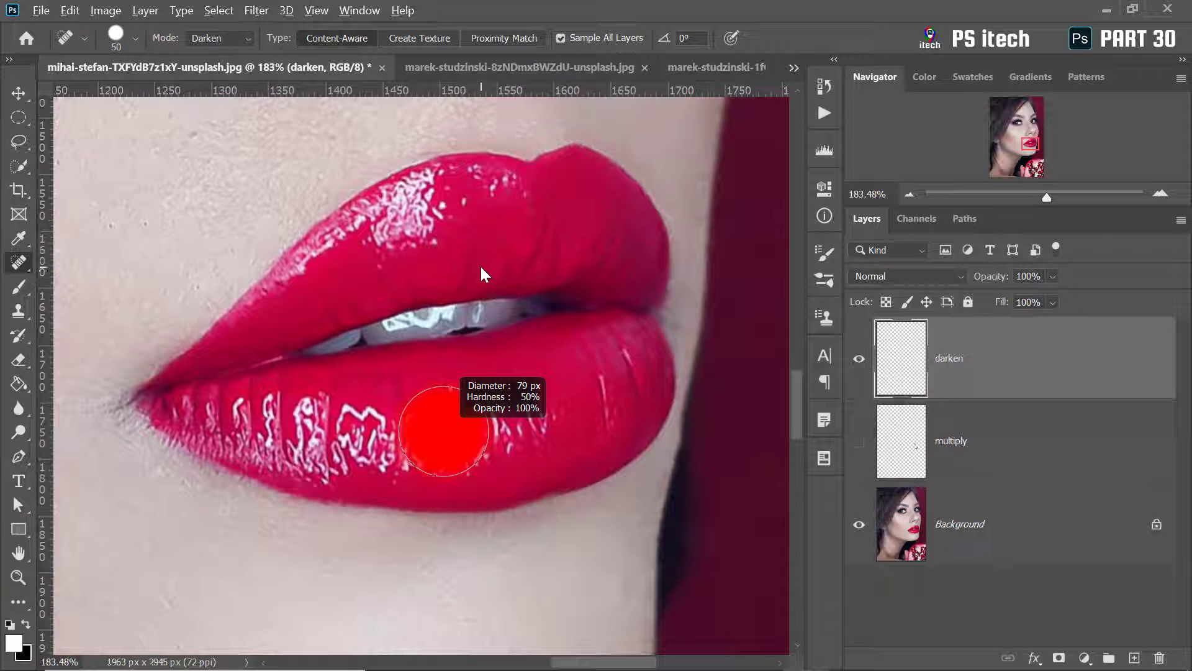
{"action": "mouse_move", "coordinate": [481, 268]}
{"action": "left_mouse_down"}
{"action": "mouse_move", "coordinate": [477, 206]}
{"action": "mouse_move", "coordinate": [485, 360]}
{"action": "left_mouse_up"}
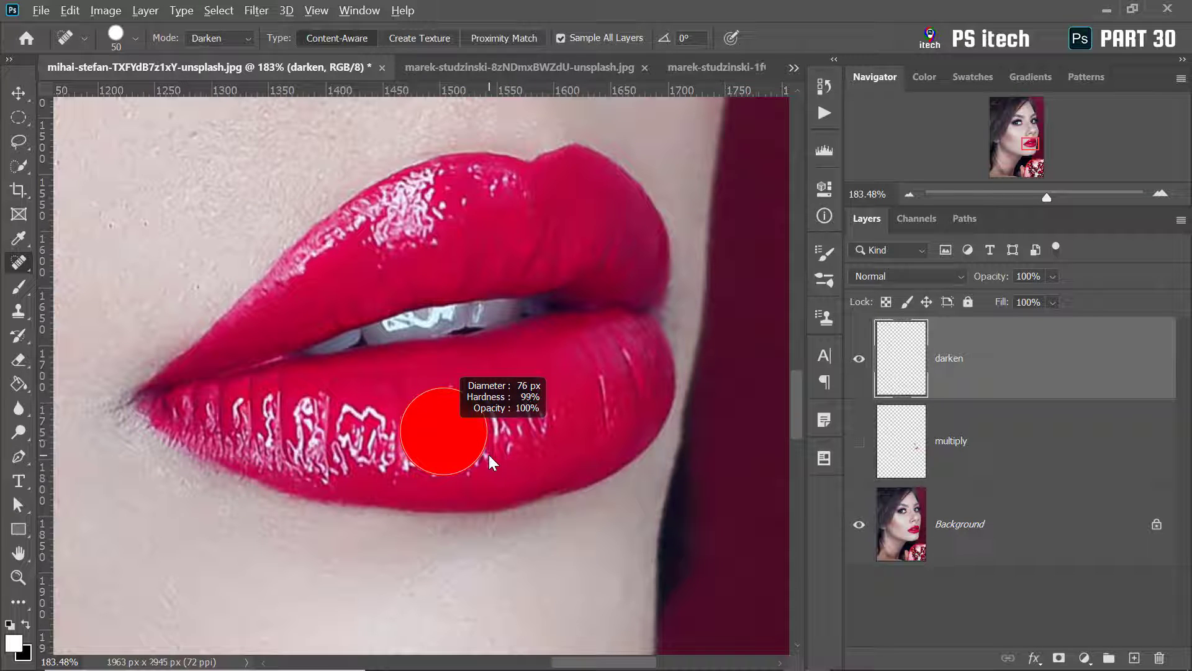
{"action": "left_click_drag", "start_coordinate": [489, 455], "coordinate": [489, 461]}
{"action": "left_click_drag", "start_coordinate": [492, 405], "coordinate": [457, 409]}
Reduce the healing brush to 27 px and heal the thin highlights at the lower lip's right end.
{"action": "right_click", "coordinate": [609, 378]}
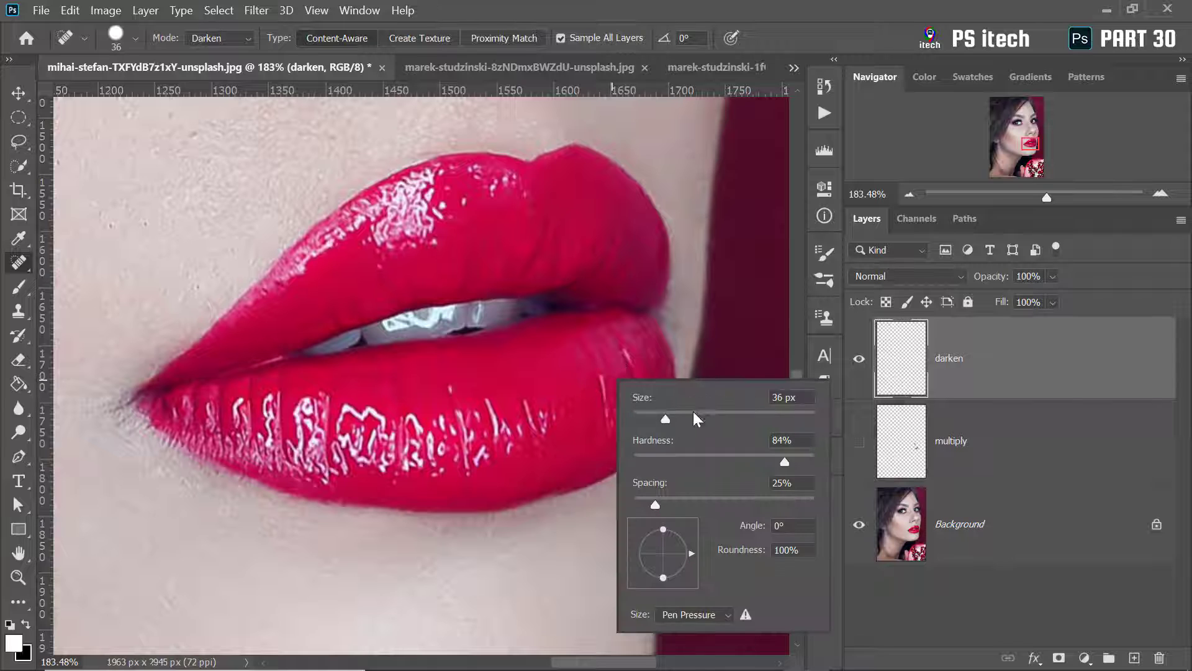
{"action": "left_click_drag", "start_coordinate": [697, 418], "coordinate": [657, 418]}
{"action": "left_click", "coordinate": [596, 373]}
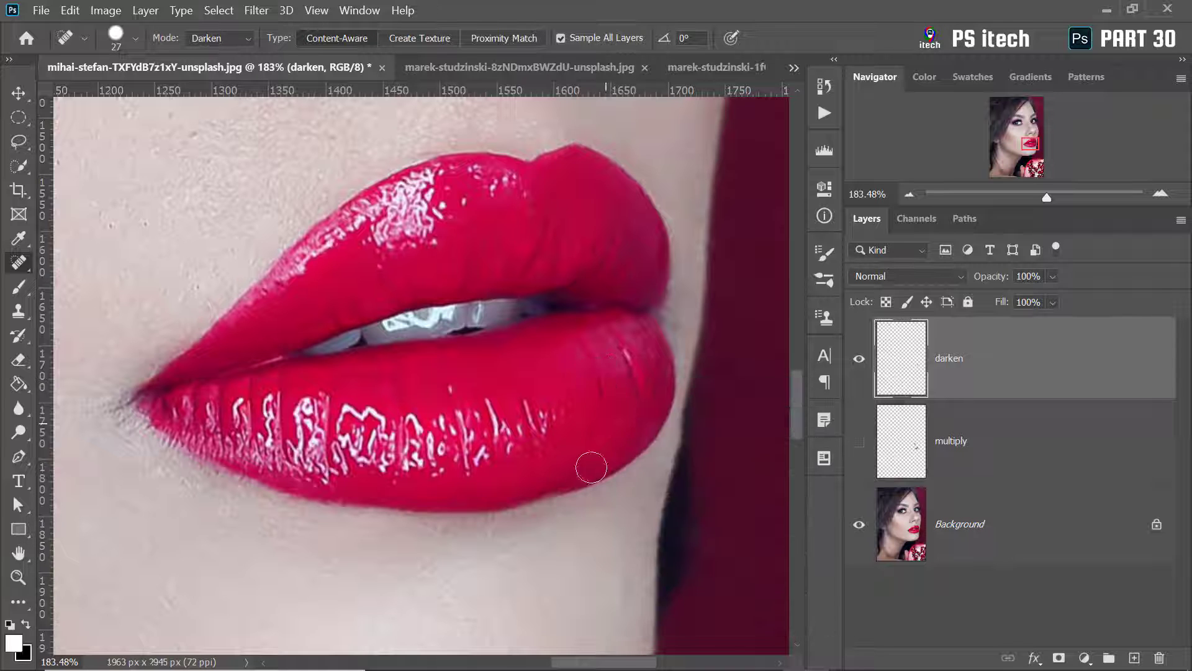
{"action": "left_click", "coordinate": [626, 349]}
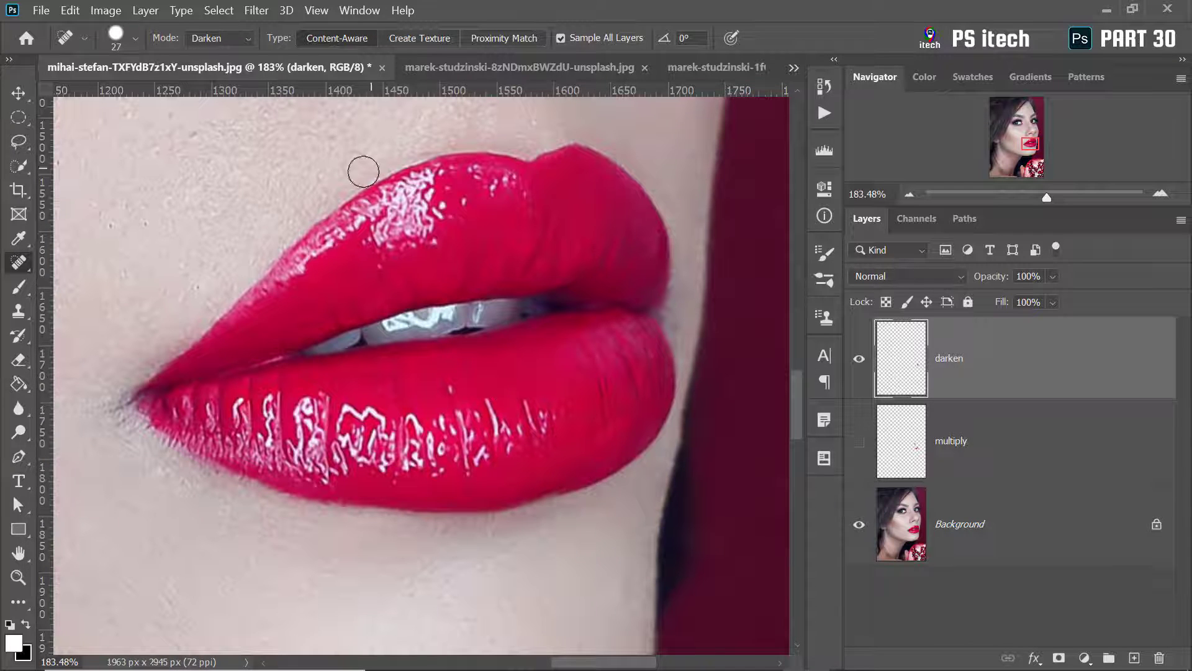
Heal the scattered white specks on the middle of the upper lip in Darken mode.
{"action": "left_click_drag", "start_coordinate": [371, 254], "coordinate": [438, 227]}
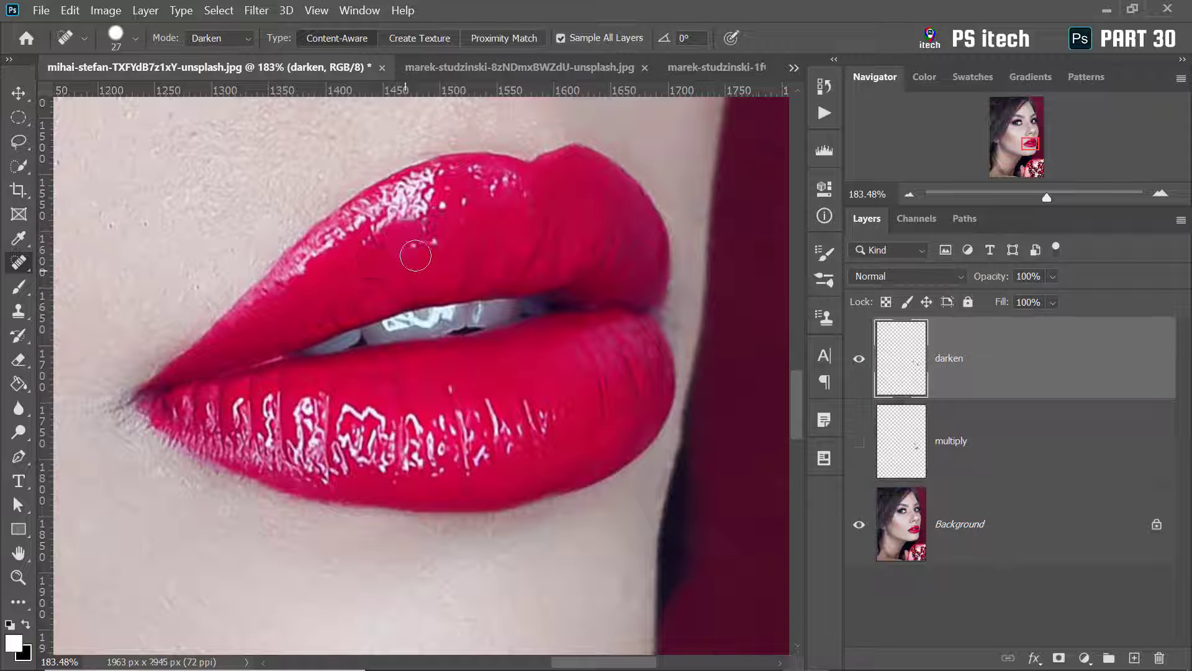
{"action": "left_click", "coordinate": [435, 240]}
{"action": "mouse_move", "coordinate": [467, 181]}
{"action": "left_mouse_down"}
{"action": "mouse_move", "coordinate": [497, 183]}
{"action": "mouse_move", "coordinate": [486, 177]}
{"action": "left_mouse_up"}
{"action": "left_click", "coordinate": [460, 205]}
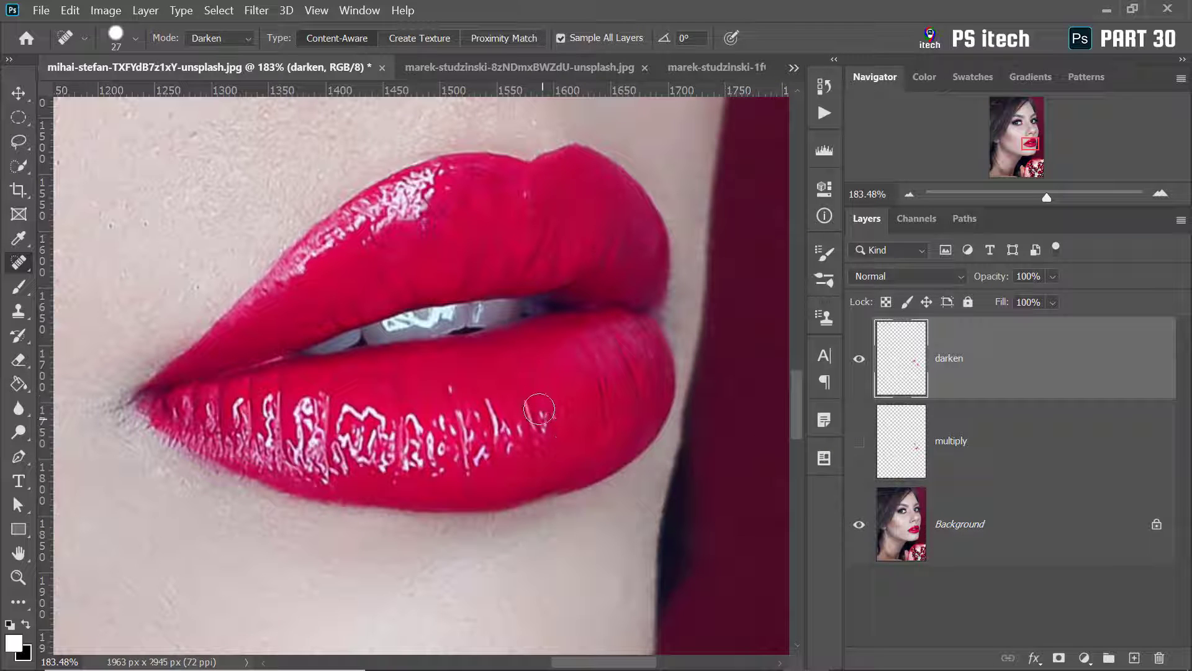
Heal the vertical white highlights from the right to the middle of the lower lip, including leftover specks, in Darken mode.
{"action": "left_click_drag", "start_coordinate": [545, 391], "coordinate": [542, 435]}
{"action": "left_click_drag", "start_coordinate": [511, 392], "coordinate": [493, 466]}
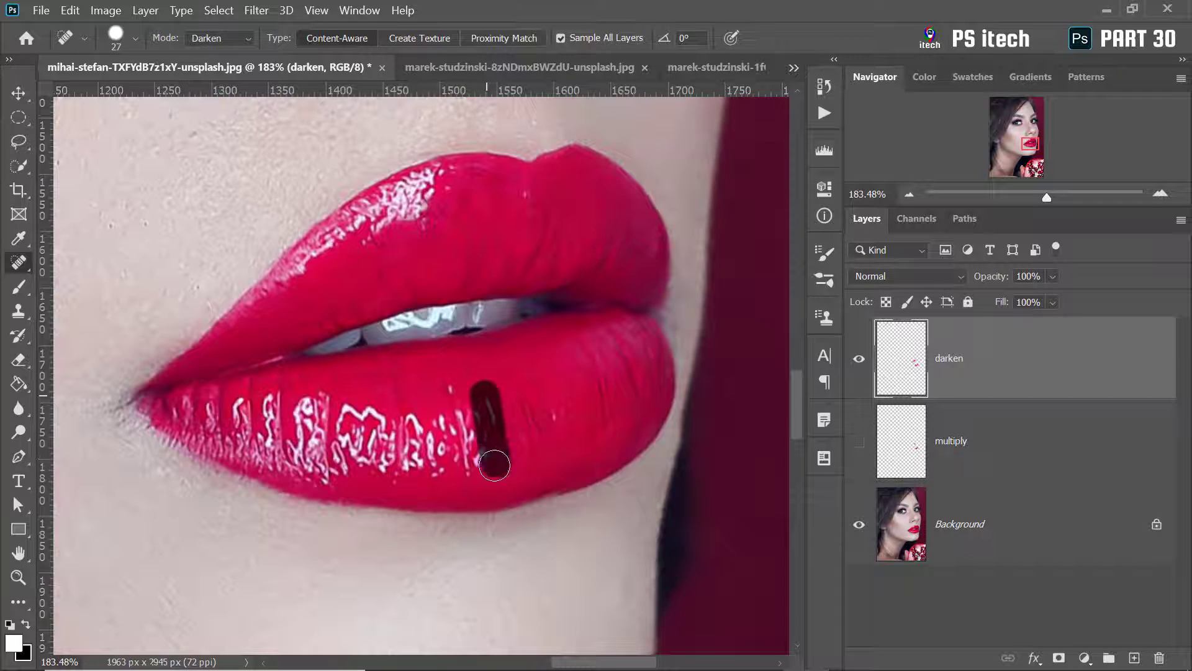
{"action": "left_click_drag", "start_coordinate": [479, 397], "coordinate": [472, 466]}
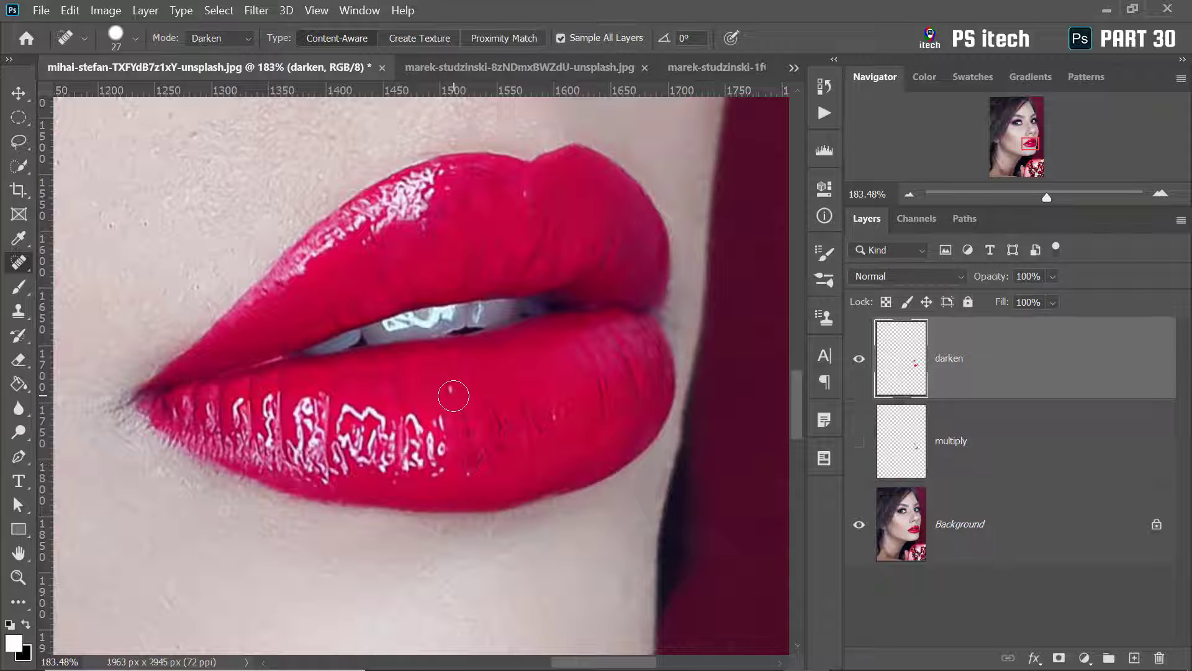
{"action": "left_click", "coordinate": [469, 469]}
{"action": "scroll", "coordinate": [489, 452], "scroll_direction": "up", "scroll_amount": 3}
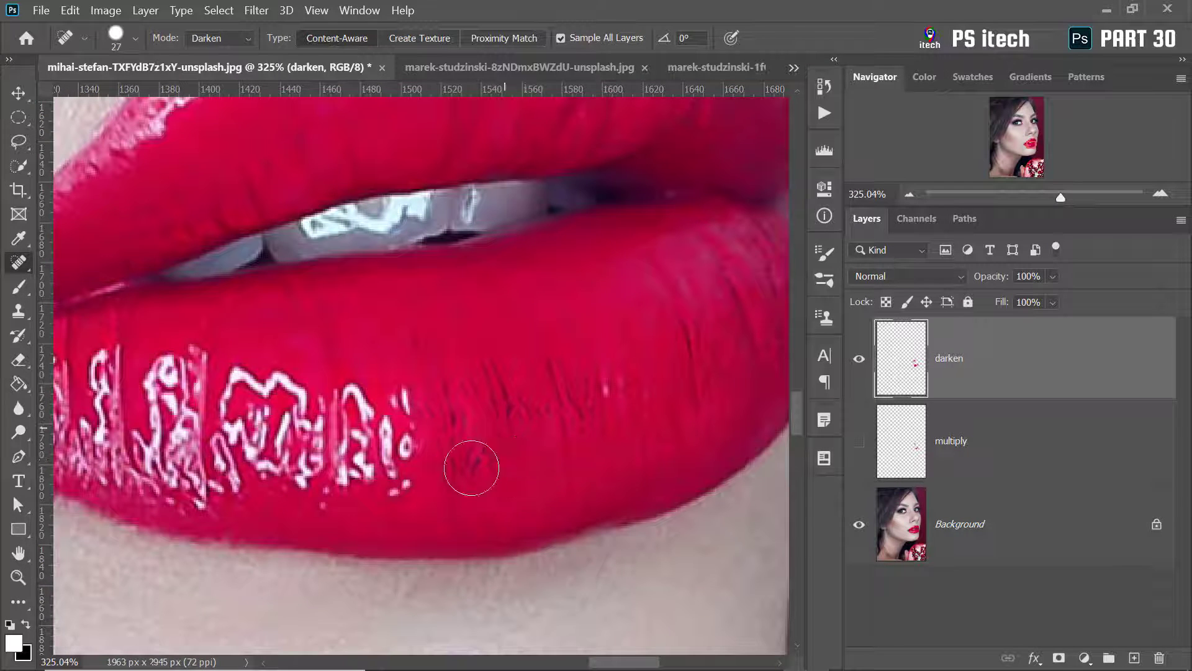
{"action": "left_click", "coordinate": [485, 461]}
{"action": "left_click_drag", "start_coordinate": [564, 404], "coordinate": [621, 382]}
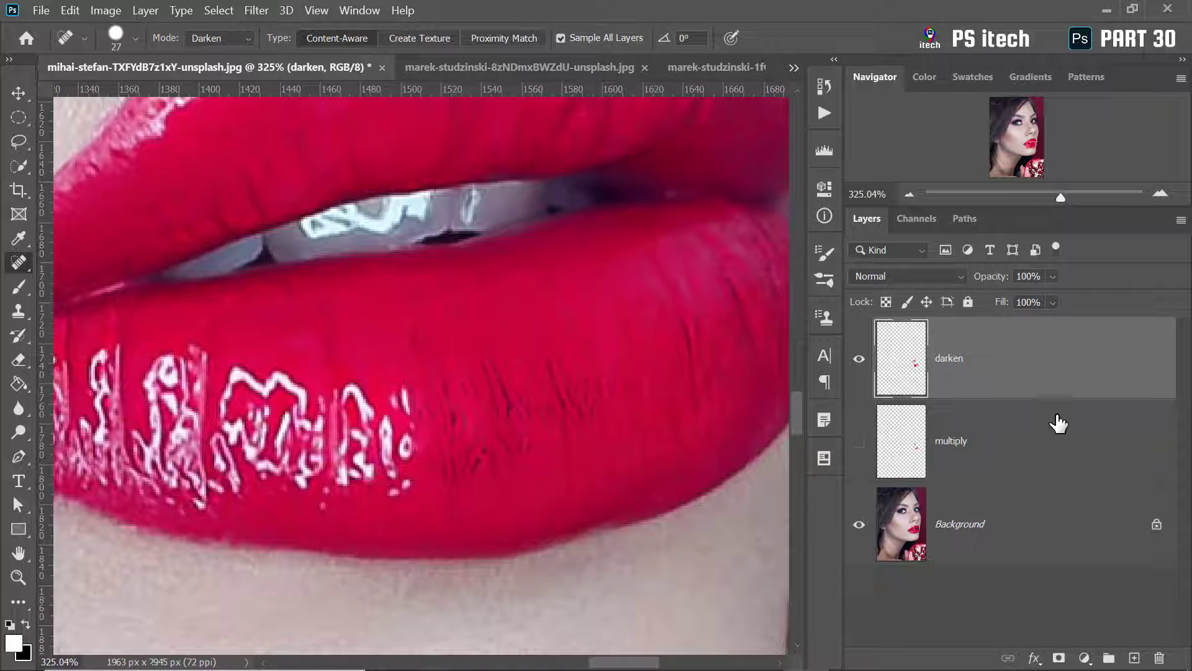
Add a new layer above the darken layer and name it lighten.
{"action": "left_click", "coordinate": [1134, 657]}
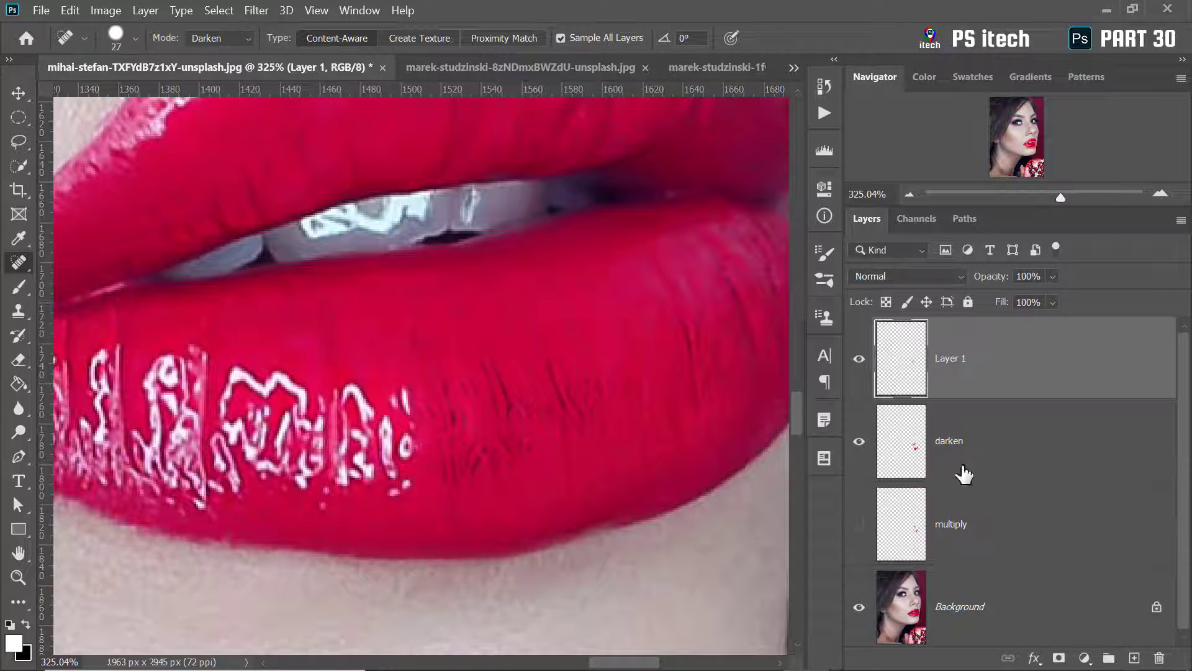
{"action": "double_click", "coordinate": [948, 359]}
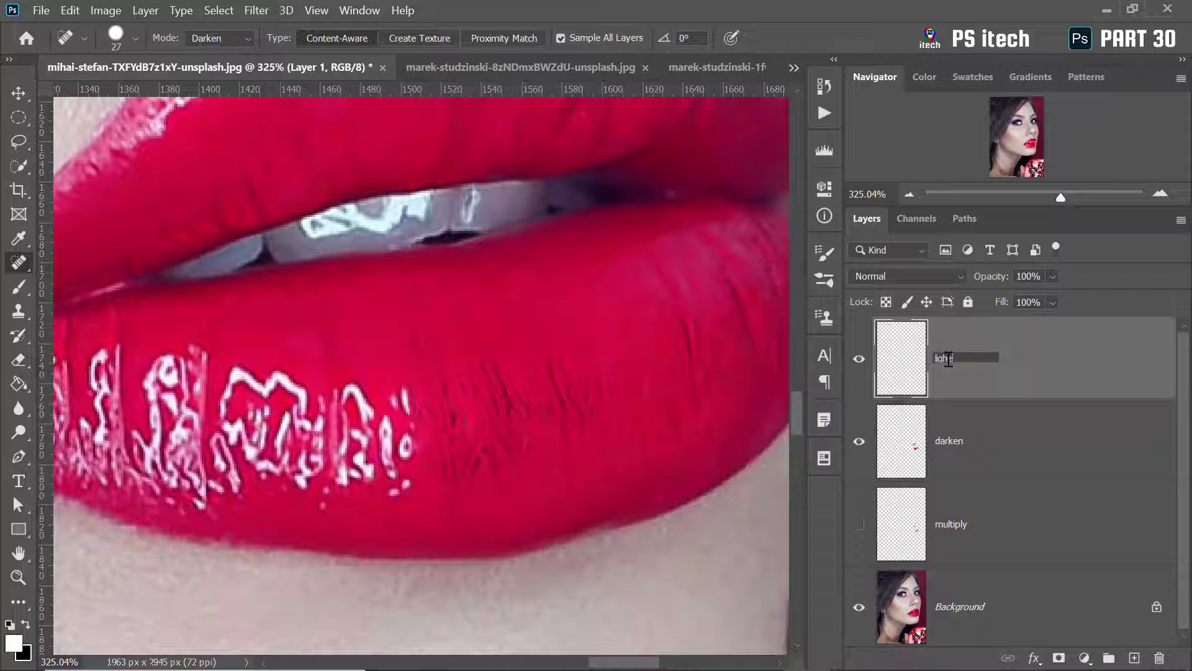
{"action": "type", "text": "lighten"}
{"action": "key", "text": "Return"}
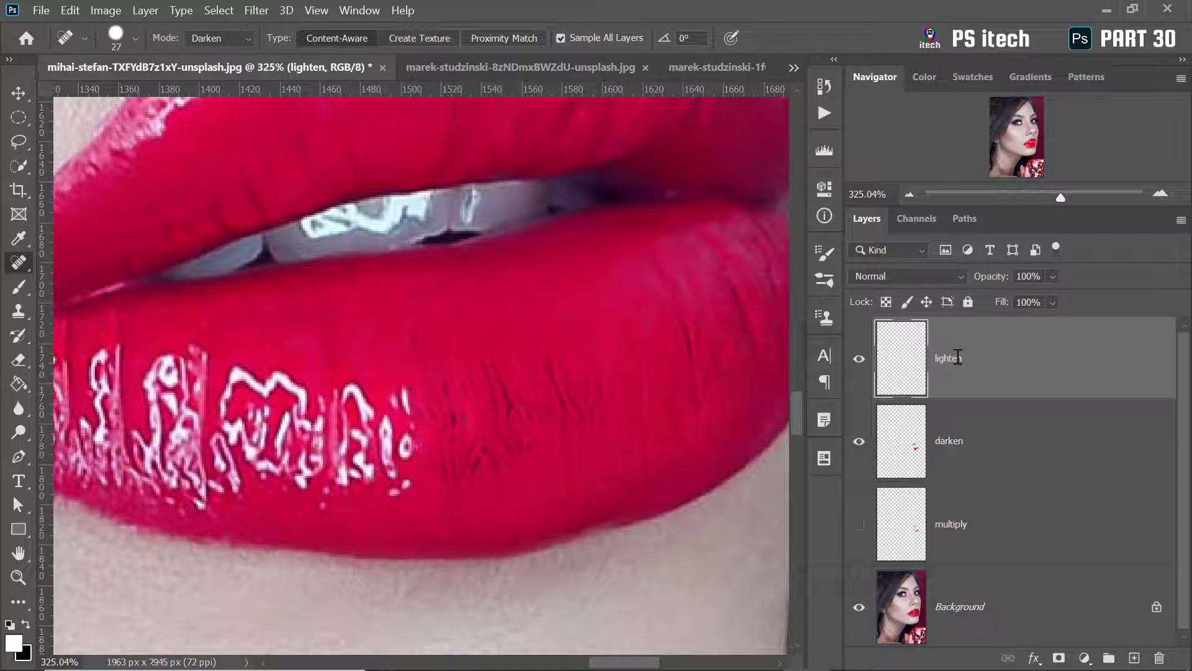
Set the Spot Healing Brush to Lighten mode with a size of 21 px.
{"action": "left_click", "coordinate": [220, 41]}
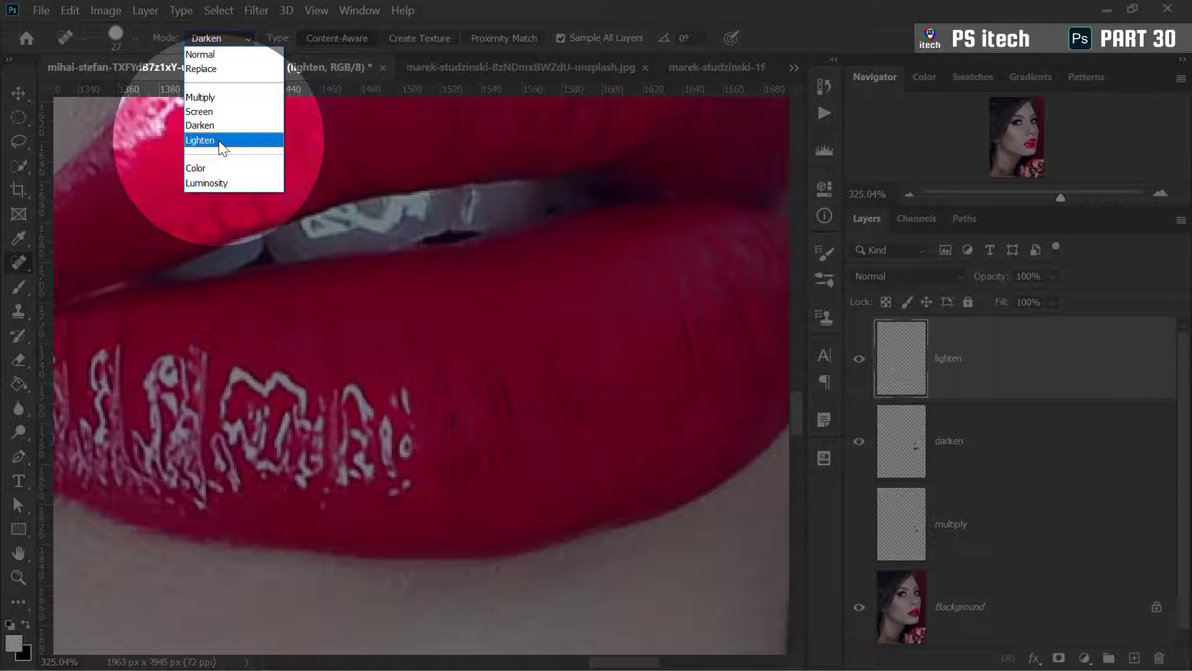
{"action": "left_click", "coordinate": [220, 142]}
{"action": "right_click", "coordinate": [545, 395]}
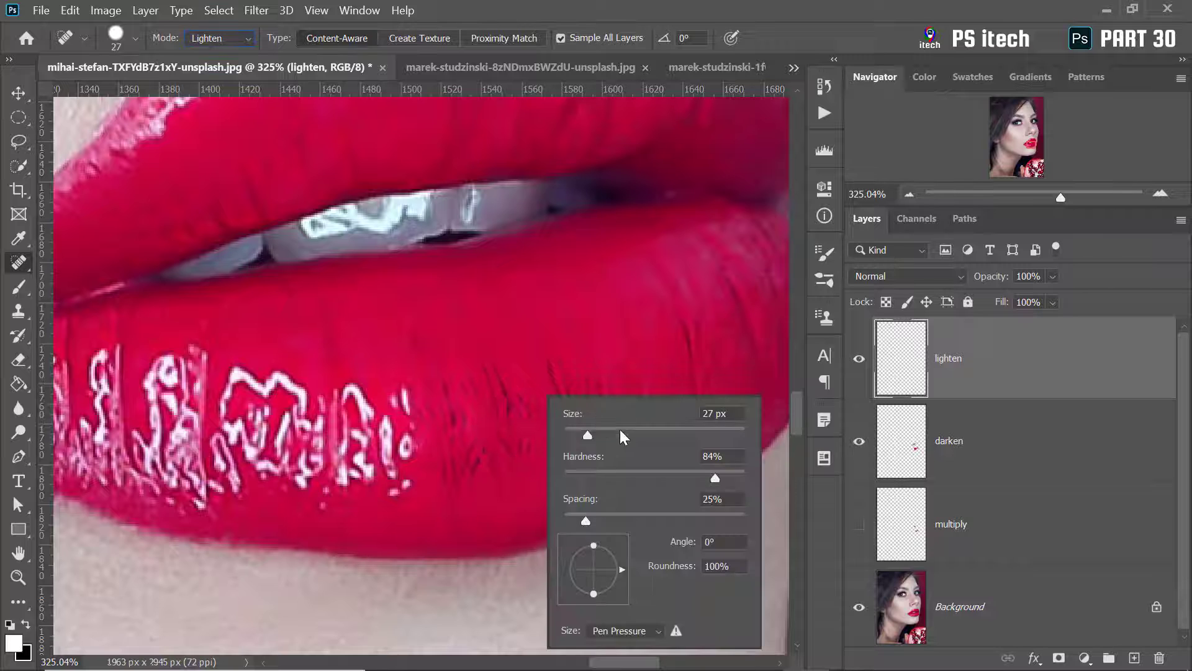
{"action": "left_click_drag", "start_coordinate": [588, 435], "coordinate": [583, 435]}
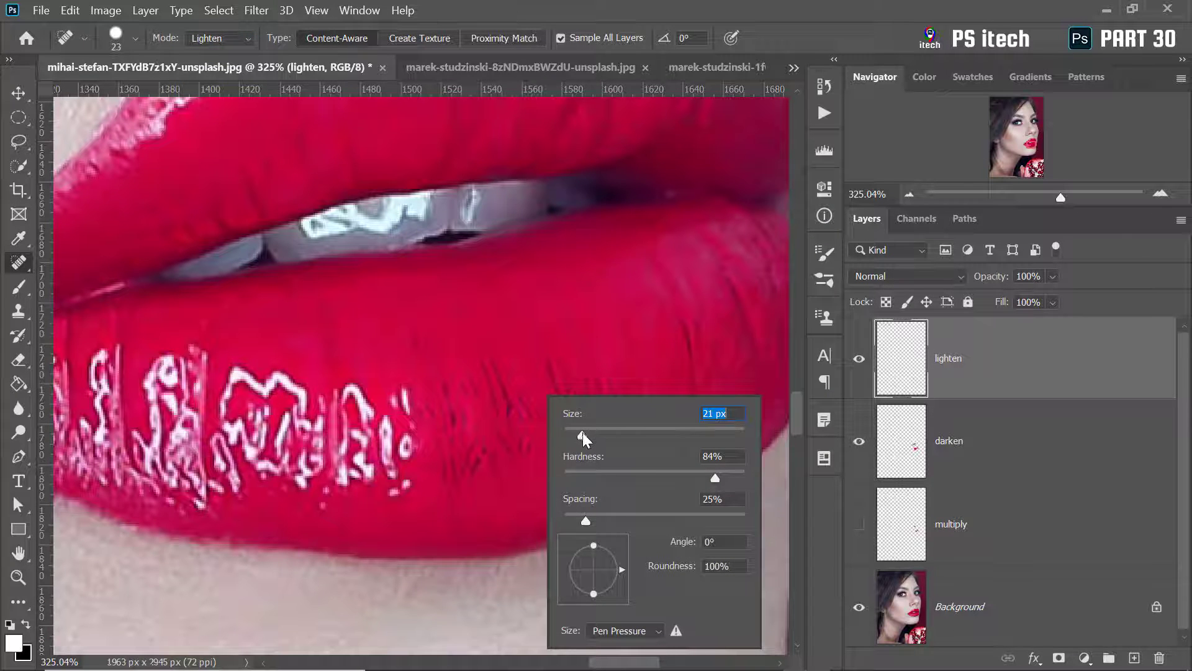
{"action": "key", "text": "Return"}
Heal the dark vertical creases on the middle and right part of the lower lip in Lighten mode.
{"action": "left_click_drag", "start_coordinate": [546, 366], "coordinate": [559, 437]}
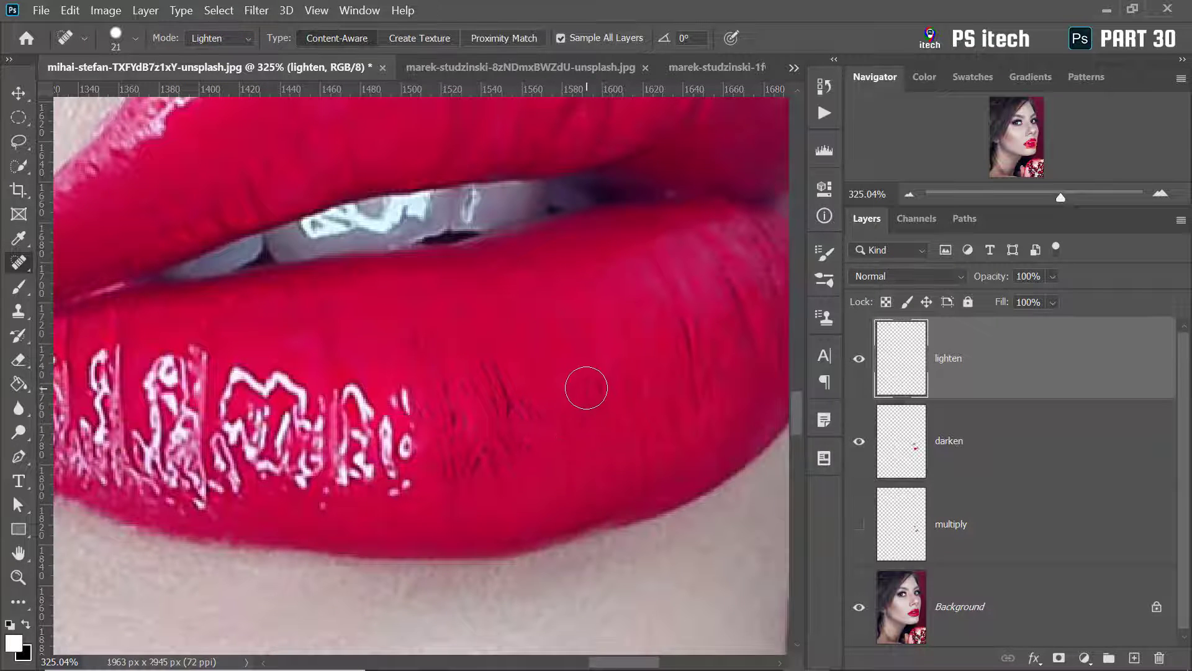
{"action": "left_click_drag", "start_coordinate": [585, 385], "coordinate": [587, 447]}
{"action": "left_click_drag", "start_coordinate": [486, 354], "coordinate": [494, 455]}
{"action": "left_click_drag", "start_coordinate": [519, 380], "coordinate": [522, 474]}
{"action": "mouse_move", "coordinate": [430, 330]}
{"action": "left_mouse_down"}
{"action": "mouse_move", "coordinate": [447, 456]}
{"action": "mouse_move", "coordinate": [467, 494]}
{"action": "left_mouse_up"}
{"action": "left_click", "coordinate": [678, 330]}
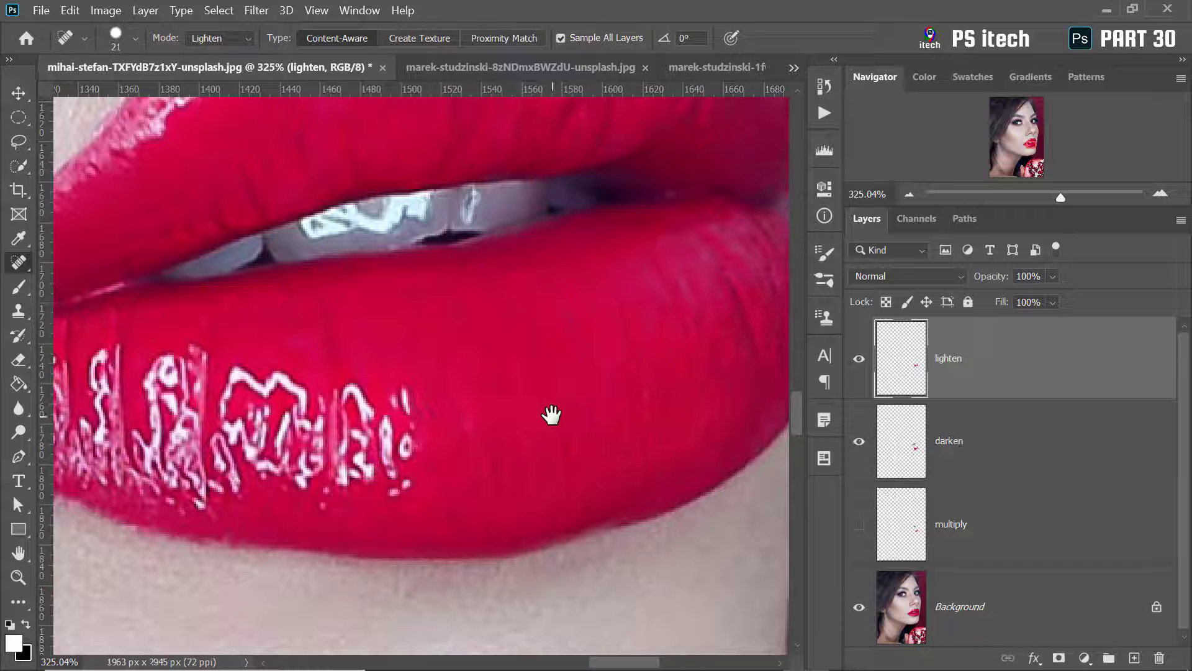
Heal the small dark marks on the upper lip beside its white highlights in Lighten mode.
{"action": "left_click_drag", "start_coordinate": [551, 412], "coordinate": [530, 306]}
{"action": "scroll", "coordinate": [529, 309], "scroll_direction": "down", "scroll_amount": 3}
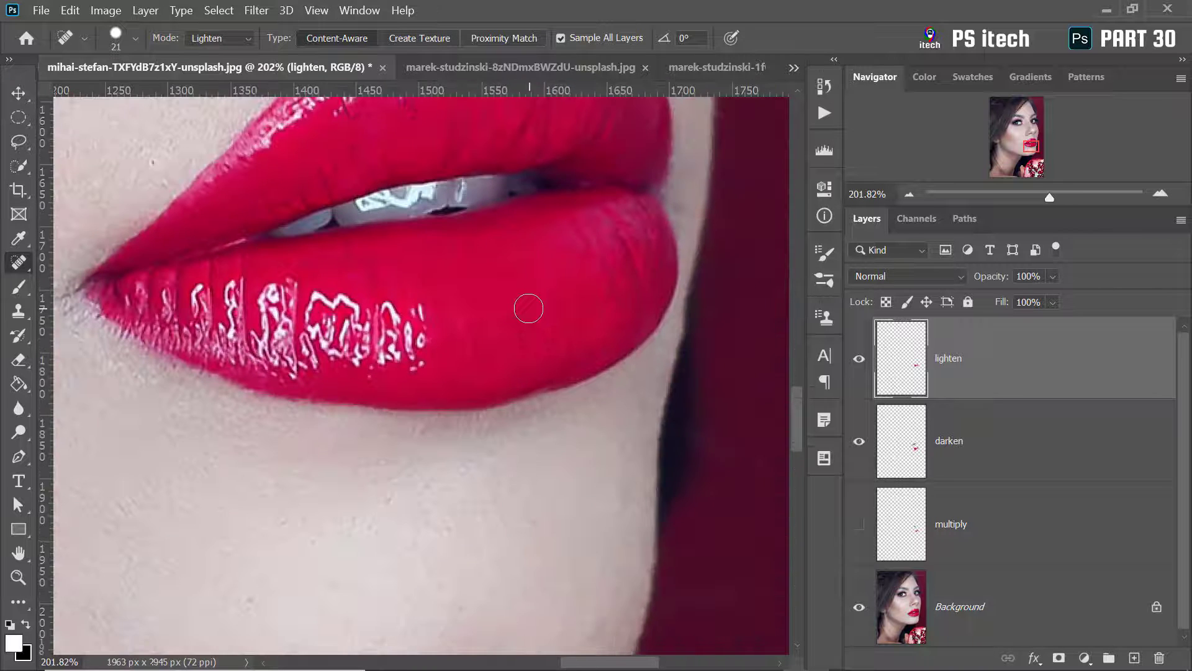
{"action": "mouse_move", "coordinate": [453, 165]}
{"action": "left_mouse_down"}
{"action": "mouse_move", "coordinate": [458, 221]}
{"action": "mouse_move", "coordinate": [428, 207]}
{"action": "mouse_move", "coordinate": [382, 210]}
{"action": "left_mouse_up"}
{"action": "left_click", "coordinate": [501, 152]}
{"action": "left_click", "coordinate": [497, 154]}
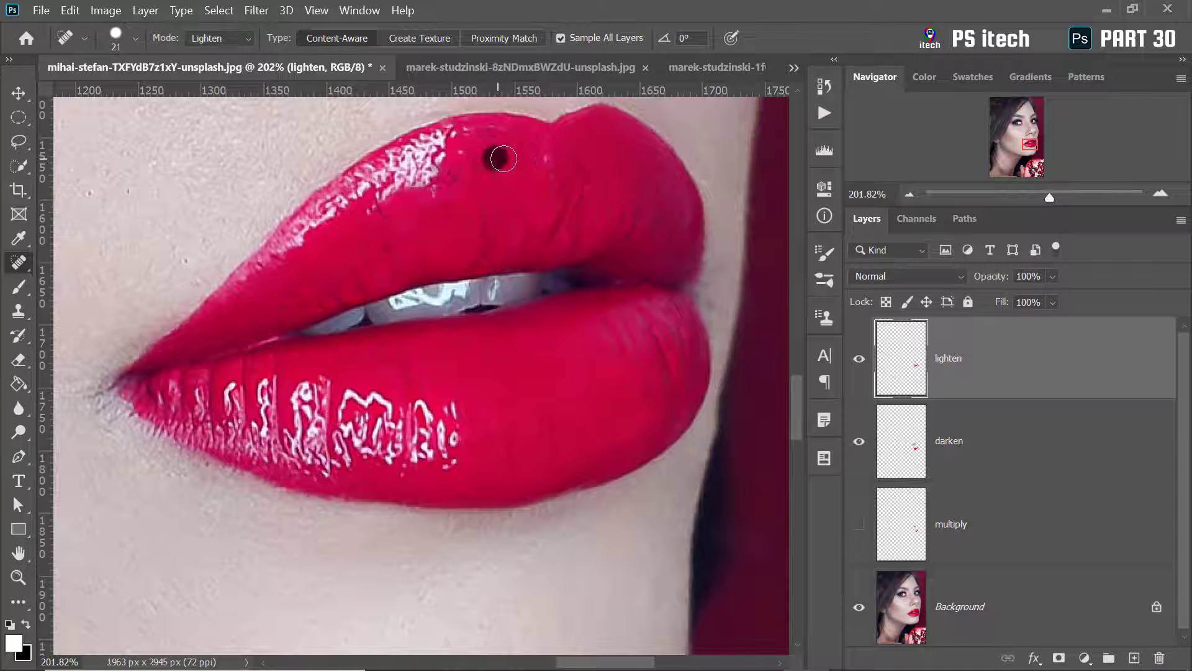
{"action": "left_click", "coordinate": [527, 138]}
{"action": "left_click", "coordinate": [493, 129]}
{"action": "left_click", "coordinate": [466, 168]}
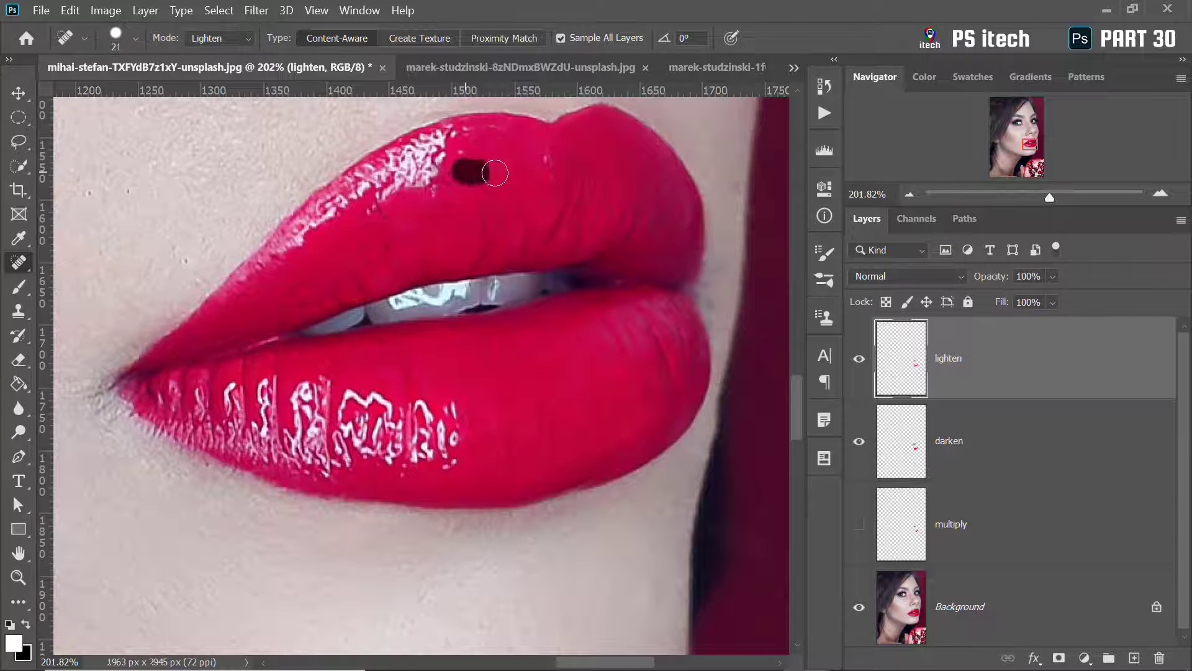
{"action": "left_click", "coordinate": [453, 178]}
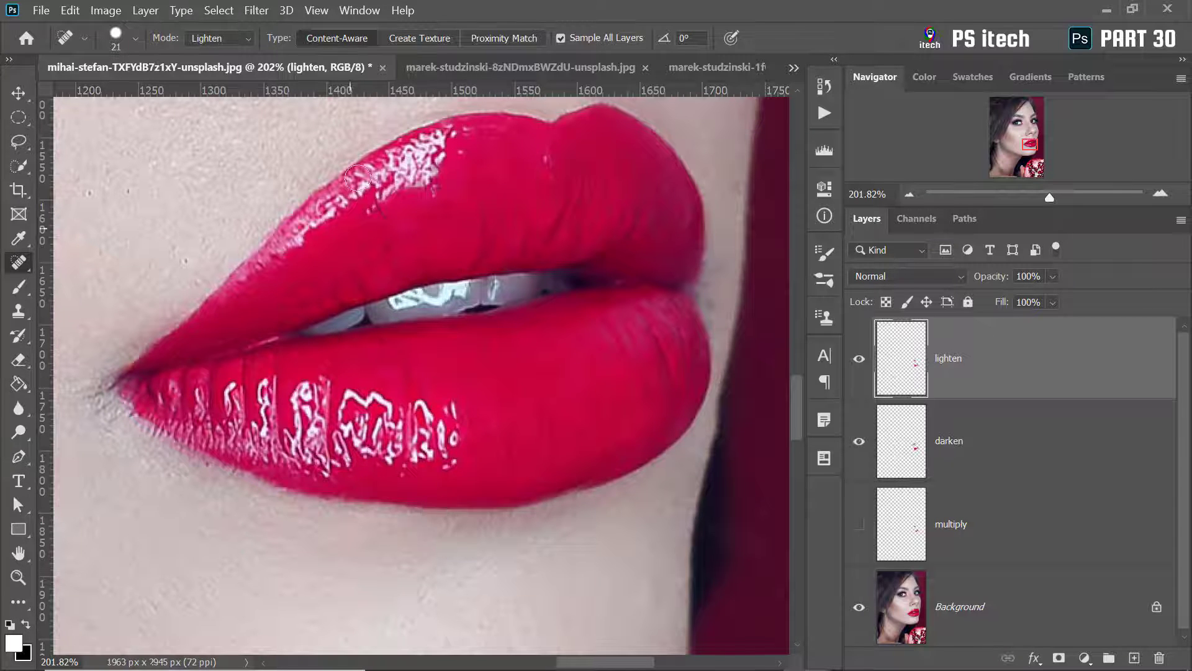
Switch to the broad smile photo with bared teeth, add a new layer, and set the healing brush to Darken mode.
{"action": "left_click", "coordinate": [467, 61]}
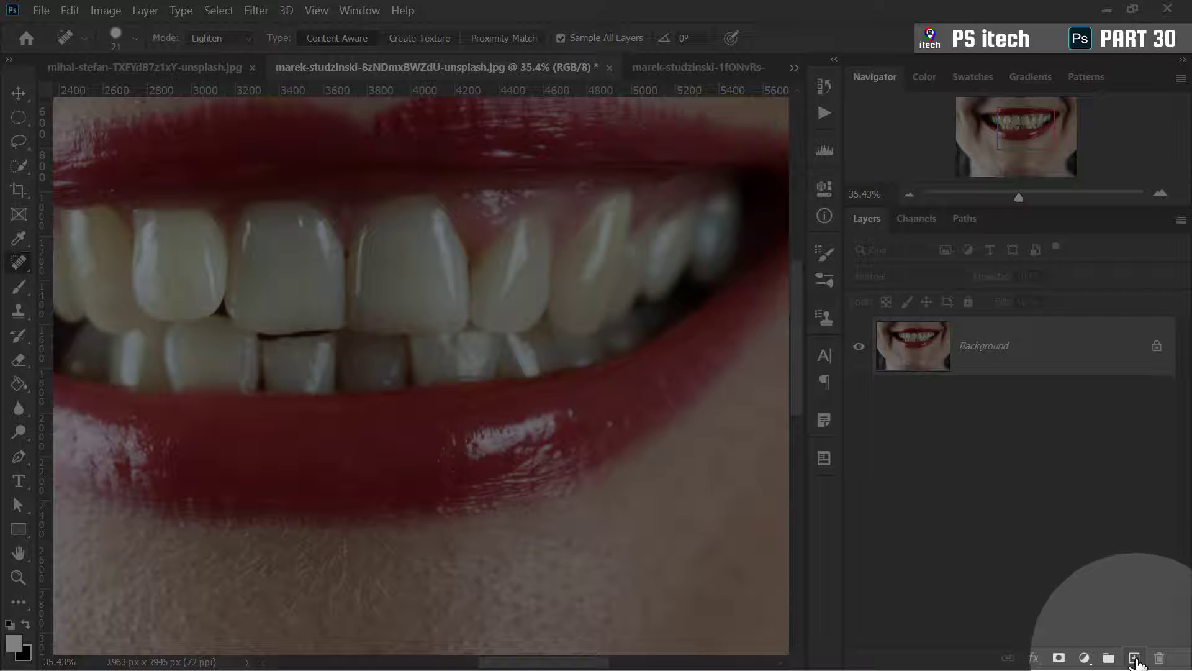
{"action": "left_click", "coordinate": [1134, 657]}
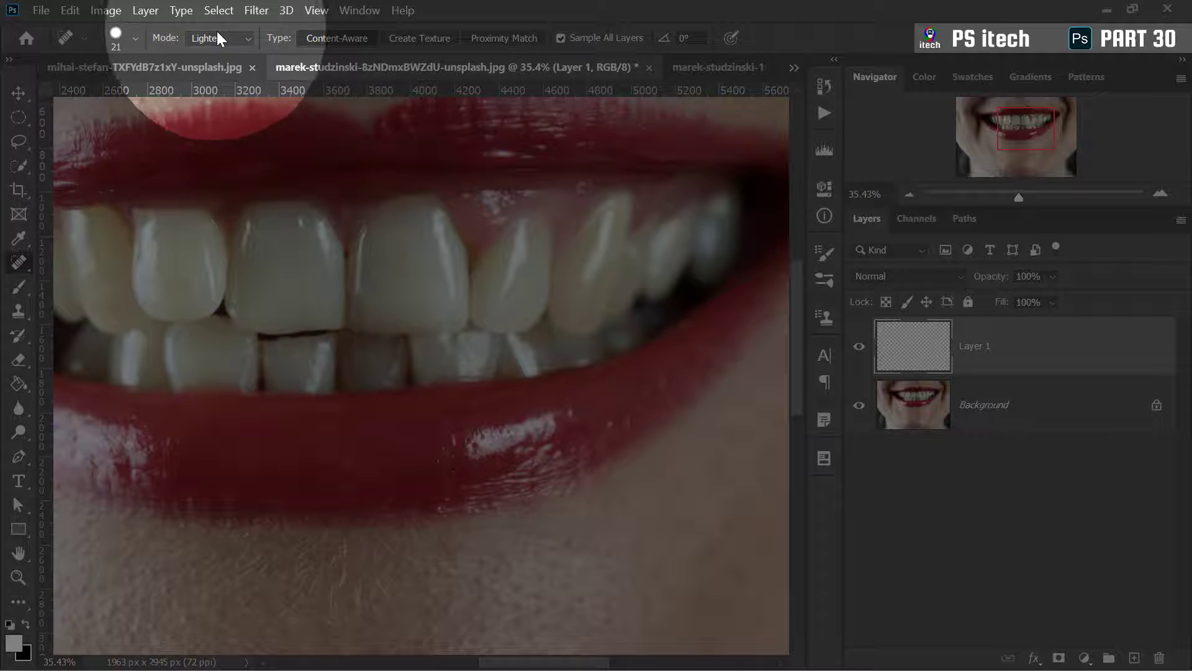
{"action": "left_click", "coordinate": [218, 37]}
{"action": "left_click", "coordinate": [221, 123]}
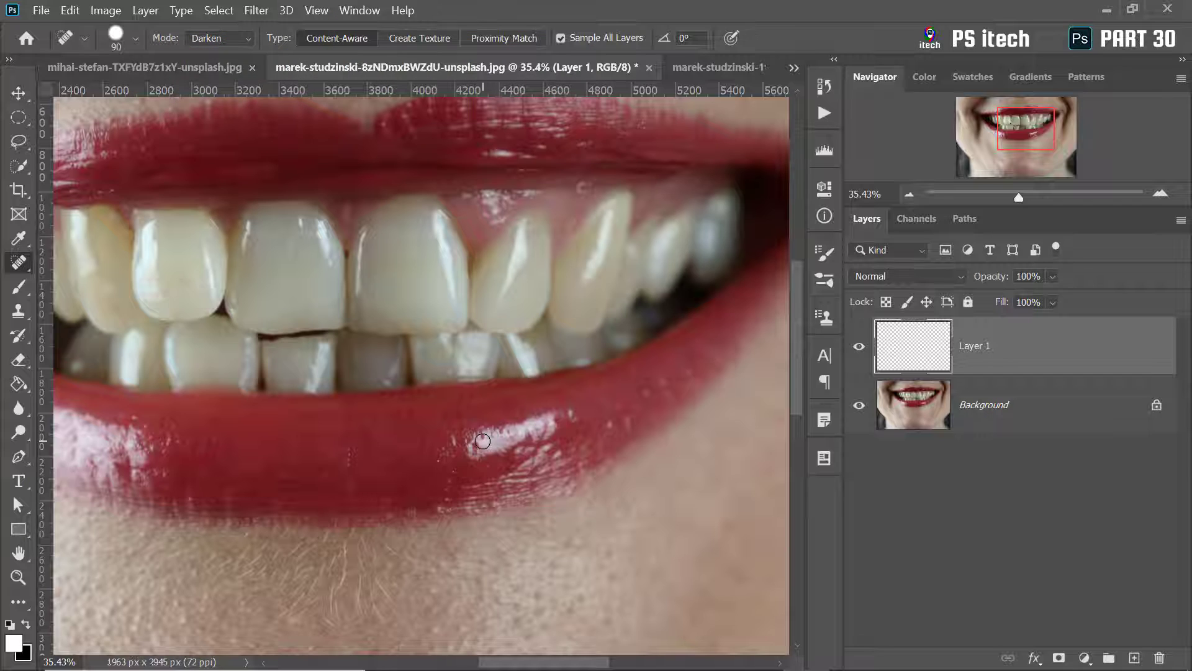
Enlarge the healing brush to 175 px and heal the white highlights on the right part of the lower lip.
{"action": "key", "text": "bracketright"}
{"action": "key", "text": "bracketright"}
{"action": "key", "text": "bracketright"}
{"action": "left_click_drag", "start_coordinate": [454, 445], "coordinate": [568, 418]}
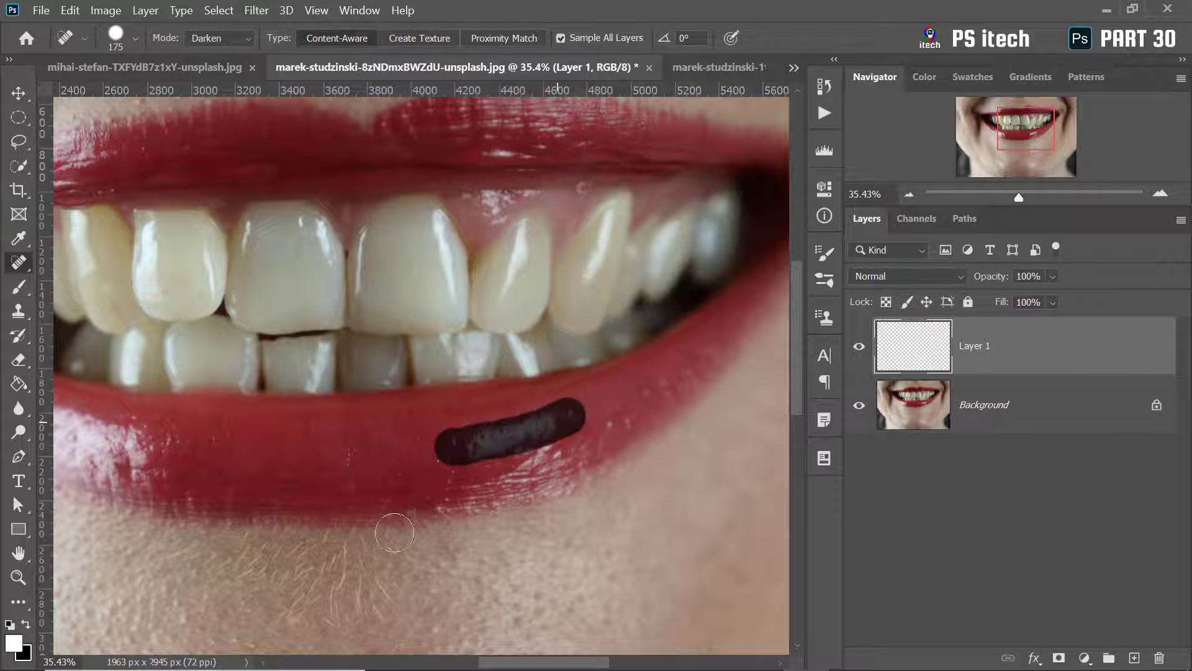
{"action": "left_click_drag", "start_coordinate": [497, 481], "coordinate": [559, 452]}
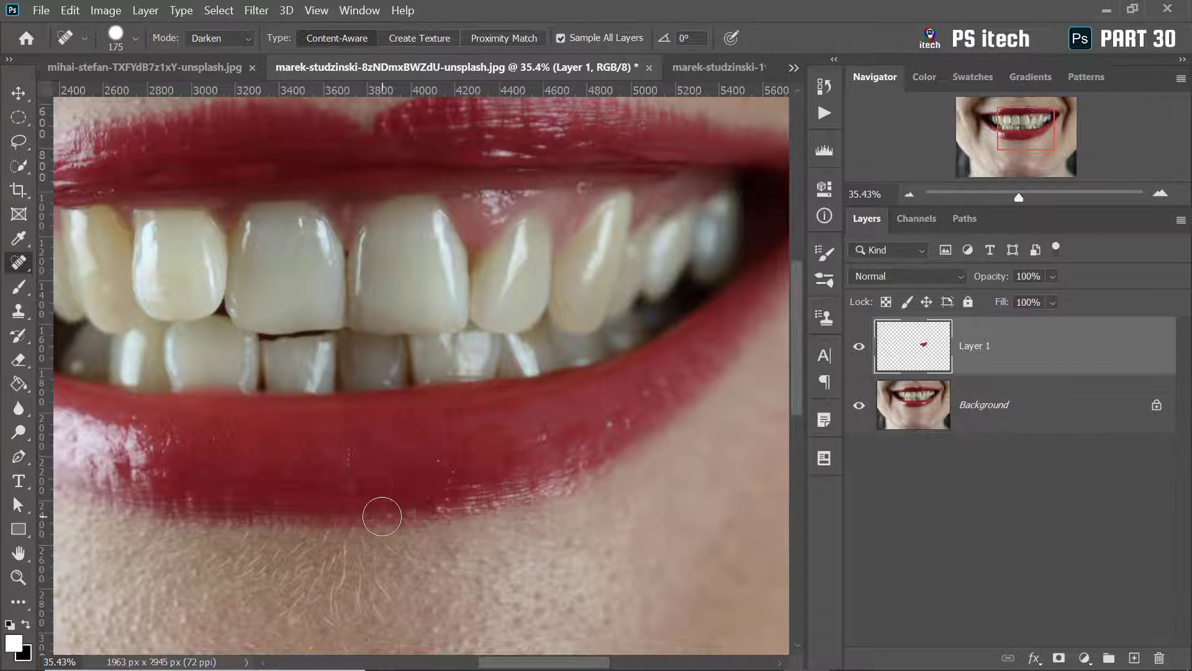
Switch to the 1fONvRs lip photo, reduce the brush to 100 px, and heal the vertical highlights at the lower lip's middle.
{"action": "left_click", "coordinate": [724, 67]}
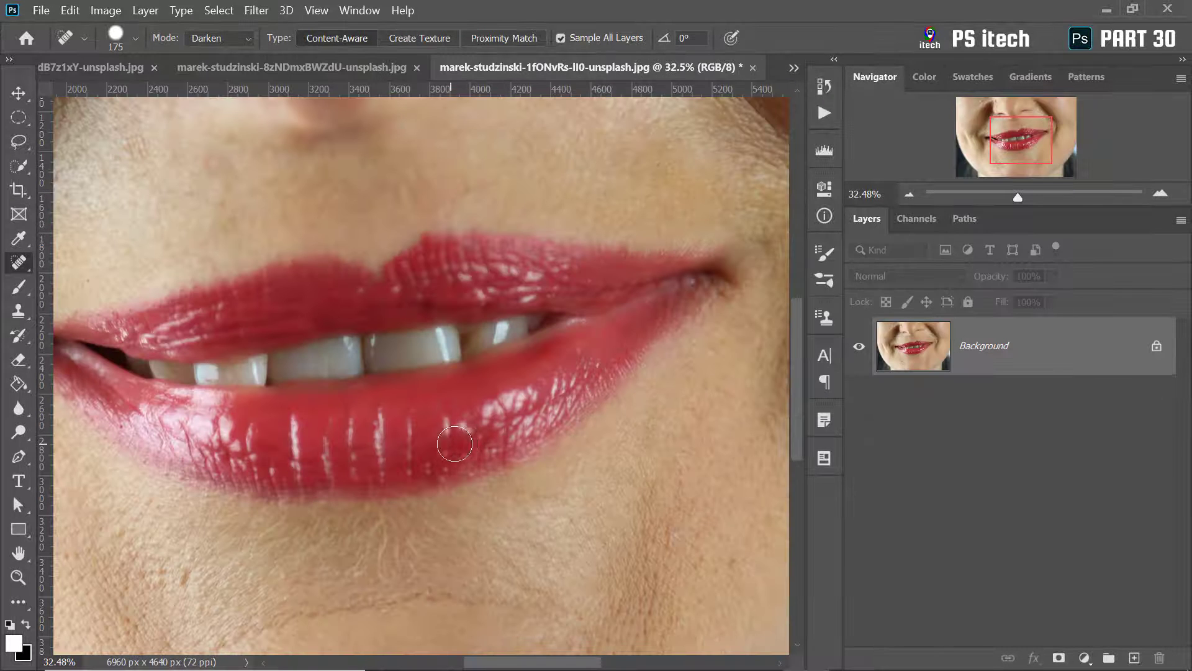
{"action": "key", "text": "bracketleft"}
{"action": "scroll", "coordinate": [416, 444], "scroll_direction": "up", "scroll_amount": 2}
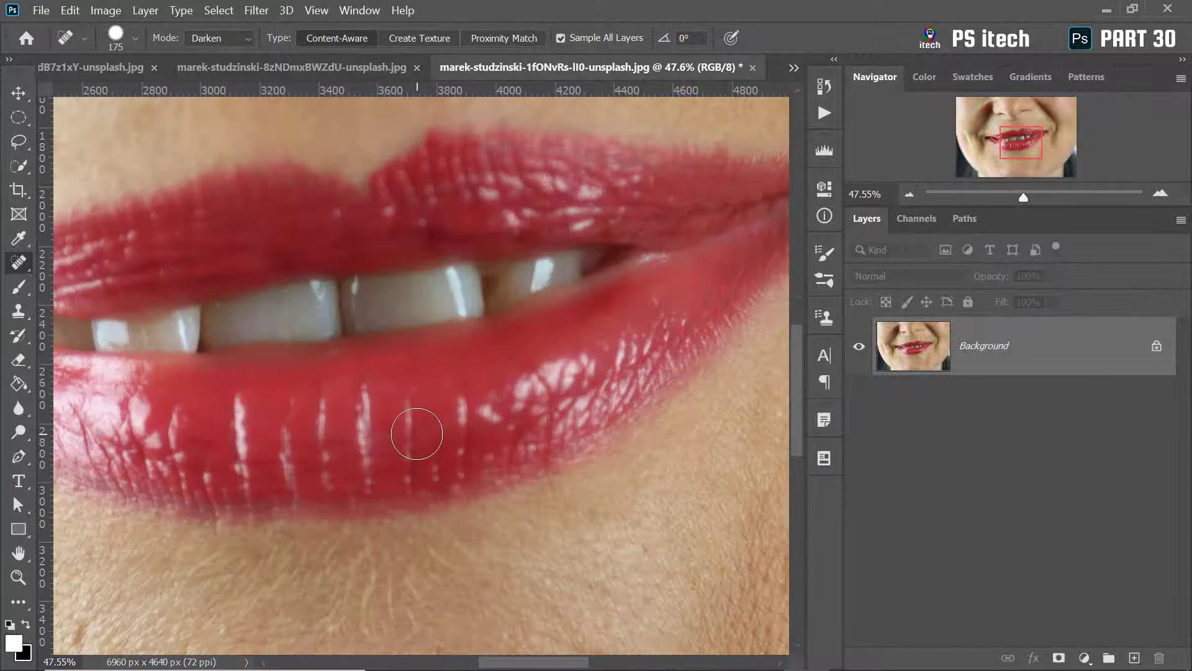
{"action": "key", "text": "bracketleft"}
{"action": "key", "text": "bracketleft"}
{"action": "left_click_drag", "start_coordinate": [400, 399], "coordinate": [401, 483]}
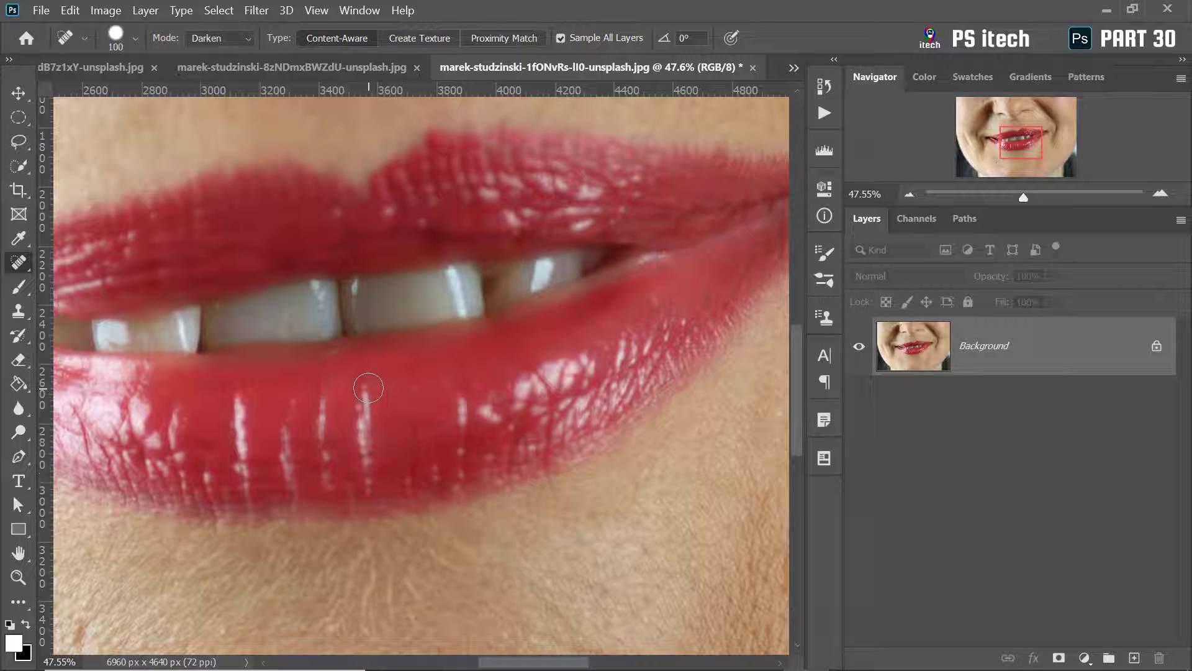
{"action": "left_click_drag", "start_coordinate": [367, 386], "coordinate": [369, 472]}
{"action": "left_click_drag", "start_coordinate": [325, 386], "coordinate": [325, 481]}
Heal the remaining streaks and specks across the lower lip and brush over highlights on the upper lip in Darken mode.
{"action": "mouse_move", "coordinate": [449, 413]}
{"action": "left_mouse_down"}
{"action": "mouse_move", "coordinate": [573, 373]}
{"action": "mouse_move", "coordinate": [540, 379]}
{"action": "left_mouse_up"}
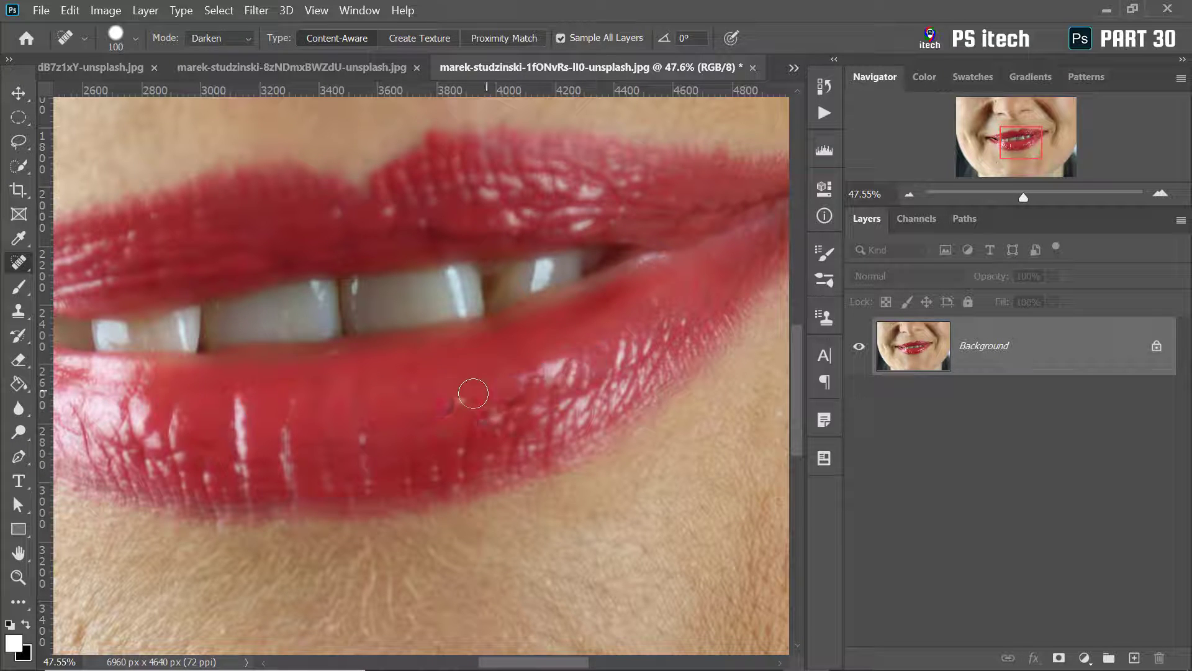
{"action": "left_click_drag", "start_coordinate": [468, 393], "coordinate": [490, 387]}
{"action": "left_click_drag", "start_coordinate": [456, 436], "coordinate": [458, 484]}
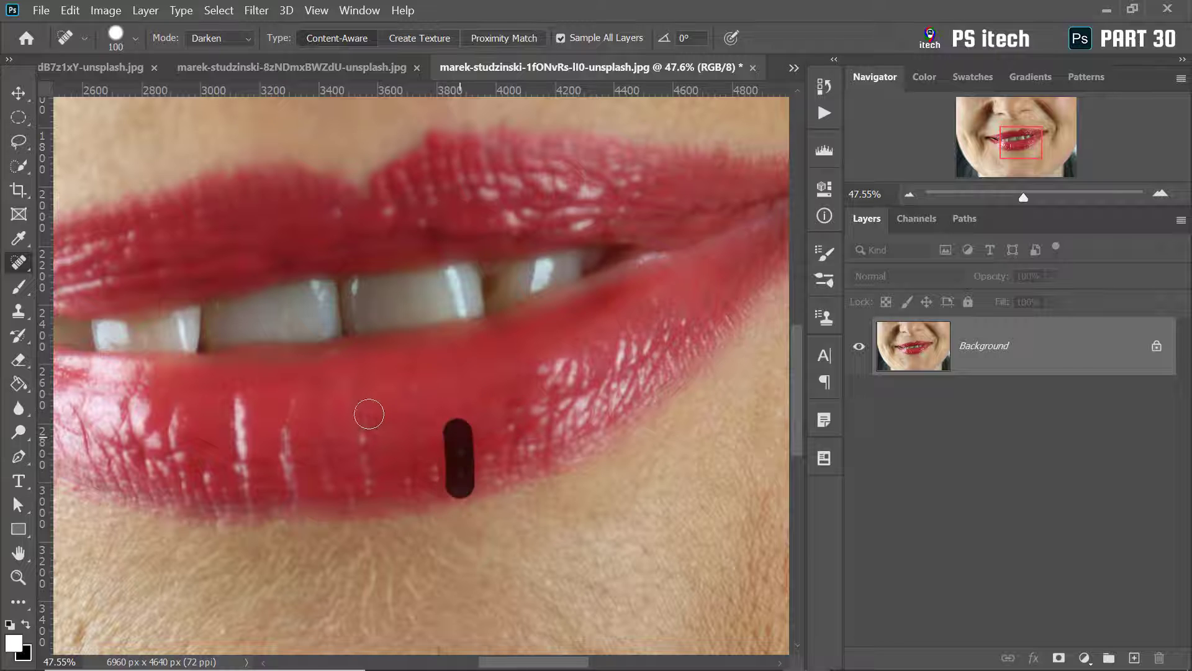
{"action": "left_click_drag", "start_coordinate": [369, 436], "coordinate": [369, 466]}
{"action": "mouse_move", "coordinate": [274, 394]}
{"action": "left_mouse_down"}
{"action": "mouse_move", "coordinate": [280, 482]}
{"action": "mouse_move", "coordinate": [294, 478]}
{"action": "mouse_move", "coordinate": [244, 475]}
{"action": "mouse_move", "coordinate": [262, 503]}
{"action": "left_mouse_up"}
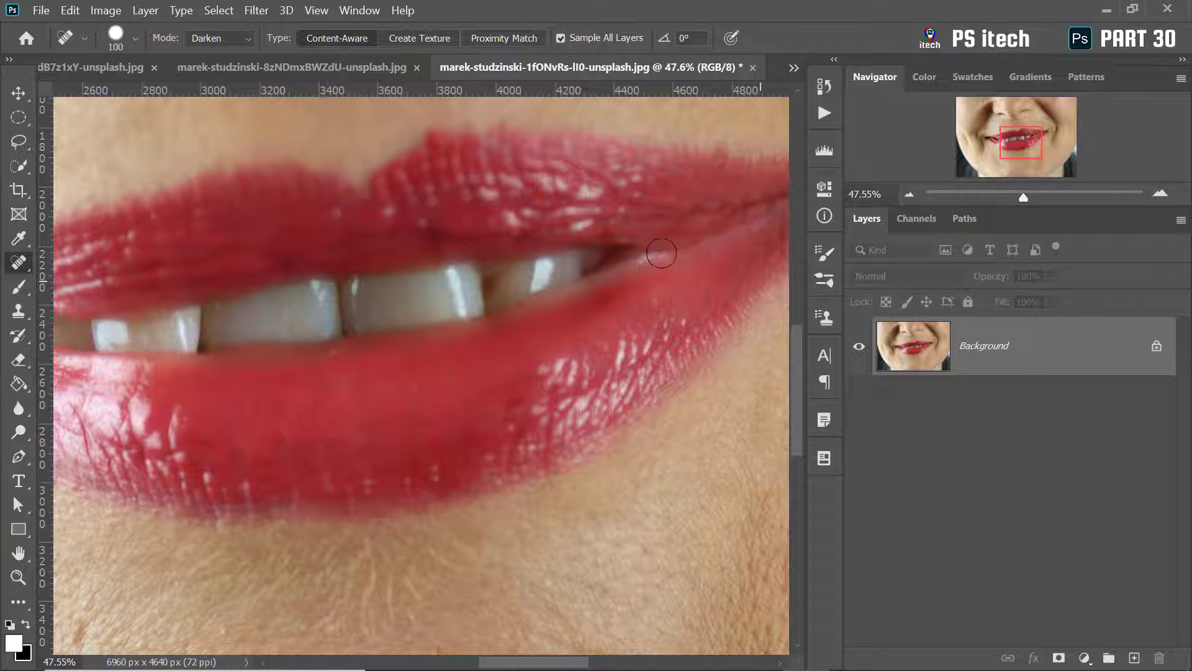
{"action": "mouse_move", "coordinate": [479, 211]}
{"action": "left_mouse_down"}
{"action": "mouse_move", "coordinate": [526, 210]}
{"action": "mouse_move", "coordinate": [524, 227]}
{"action": "left_mouse_up"}
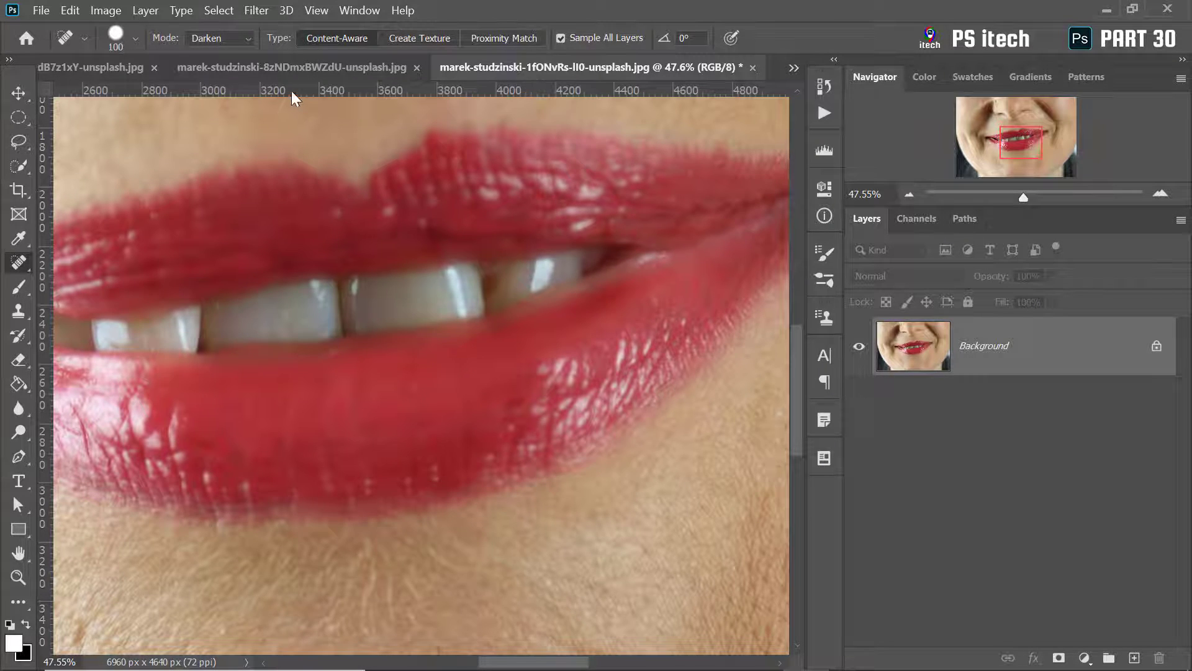
Switch to the Healing Brush tool and set its size to 105 px.
{"action": "right_click", "coordinate": [19, 263]}
{"action": "left_click", "coordinate": [106, 275]}
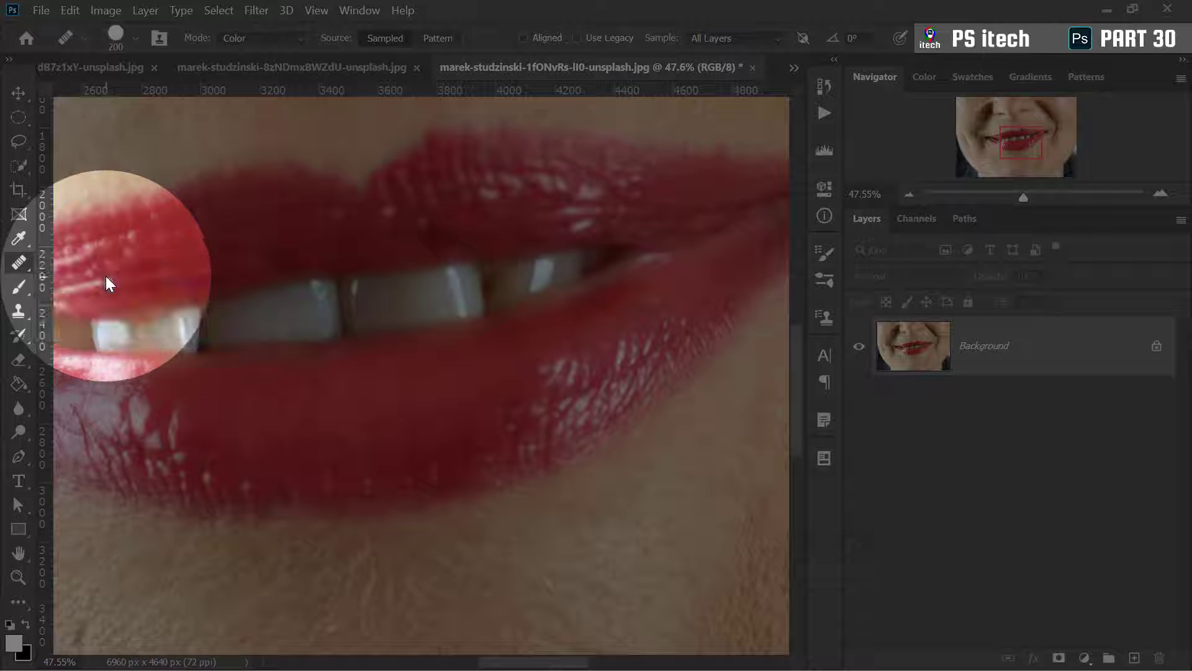
{"action": "right_click", "coordinate": [485, 403]}
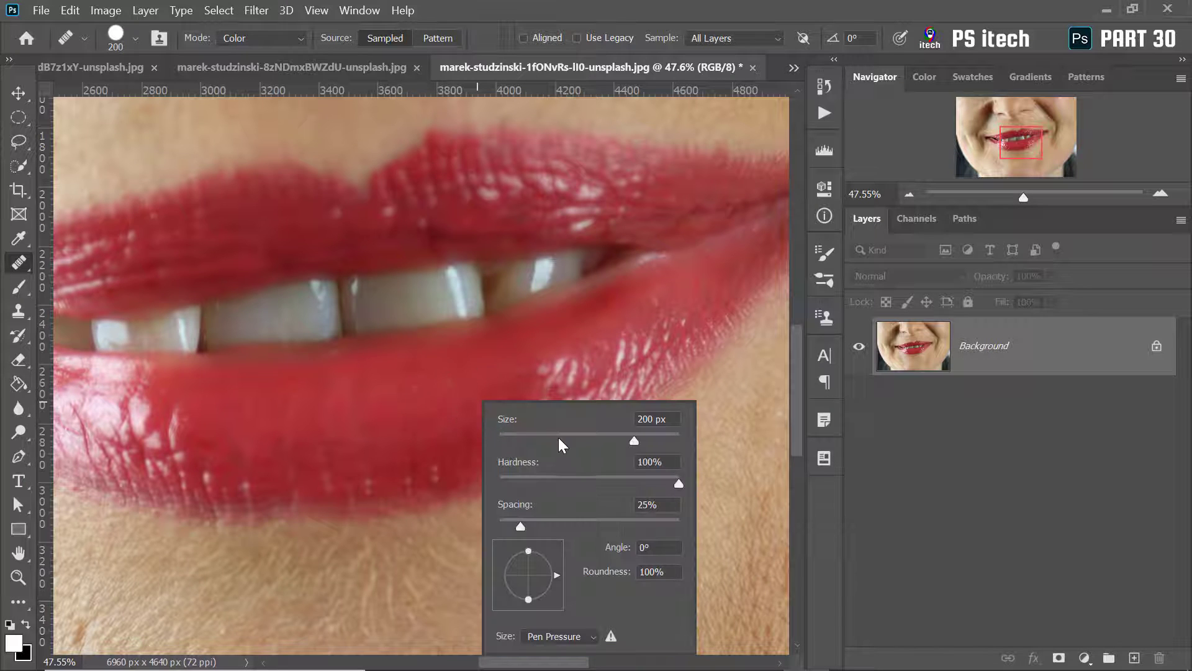
{"action": "left_click", "coordinate": [592, 442]}
{"action": "key", "text": "Return"}
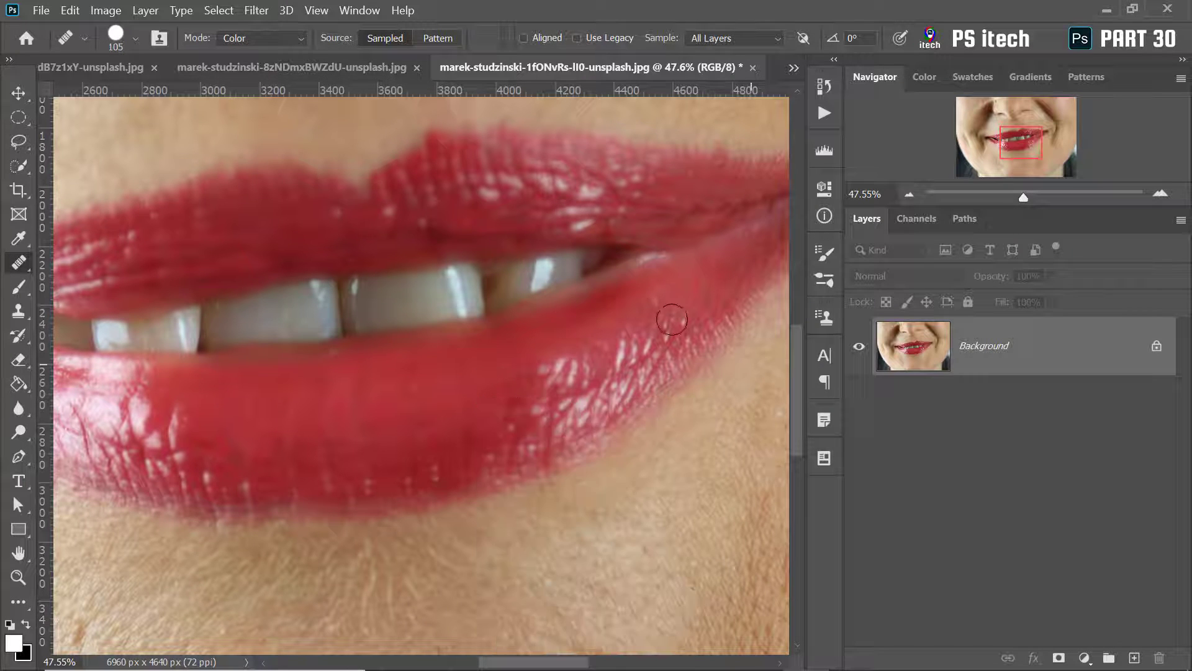
On a new layer, heal the highlights toward the right of the lower lip with the Healing Brush in Darken mode.
{"action": "left_click", "coordinate": [1134, 657]}
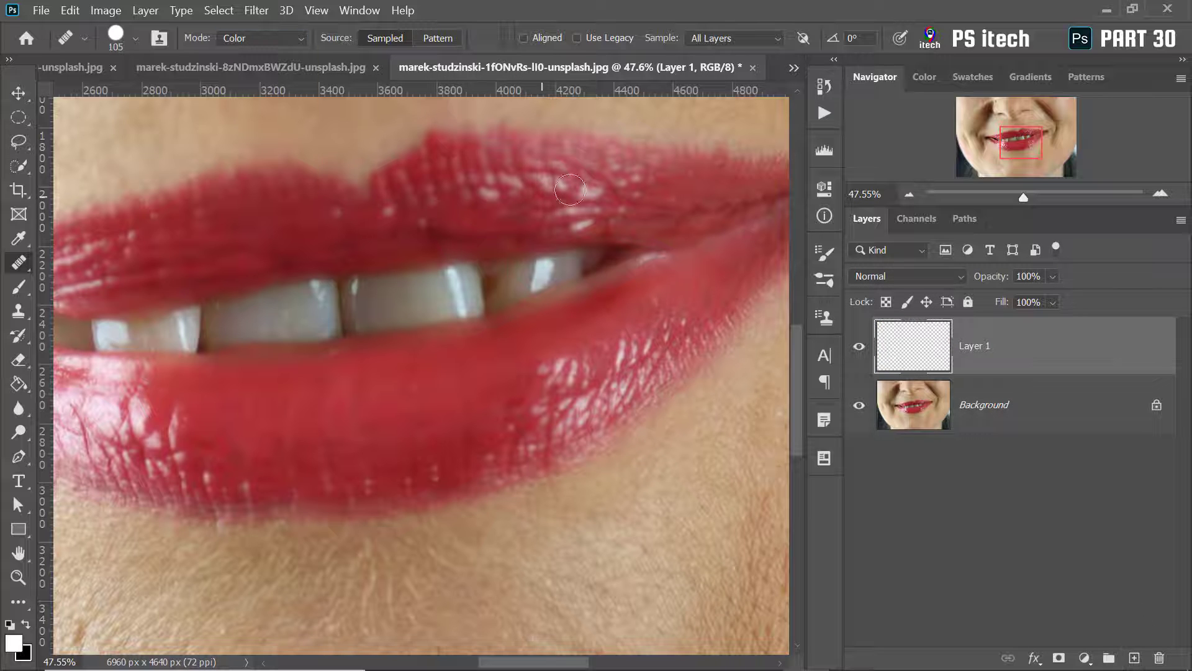
{"action": "left_click", "coordinate": [260, 38]}
{"action": "left_click", "coordinate": [236, 124]}
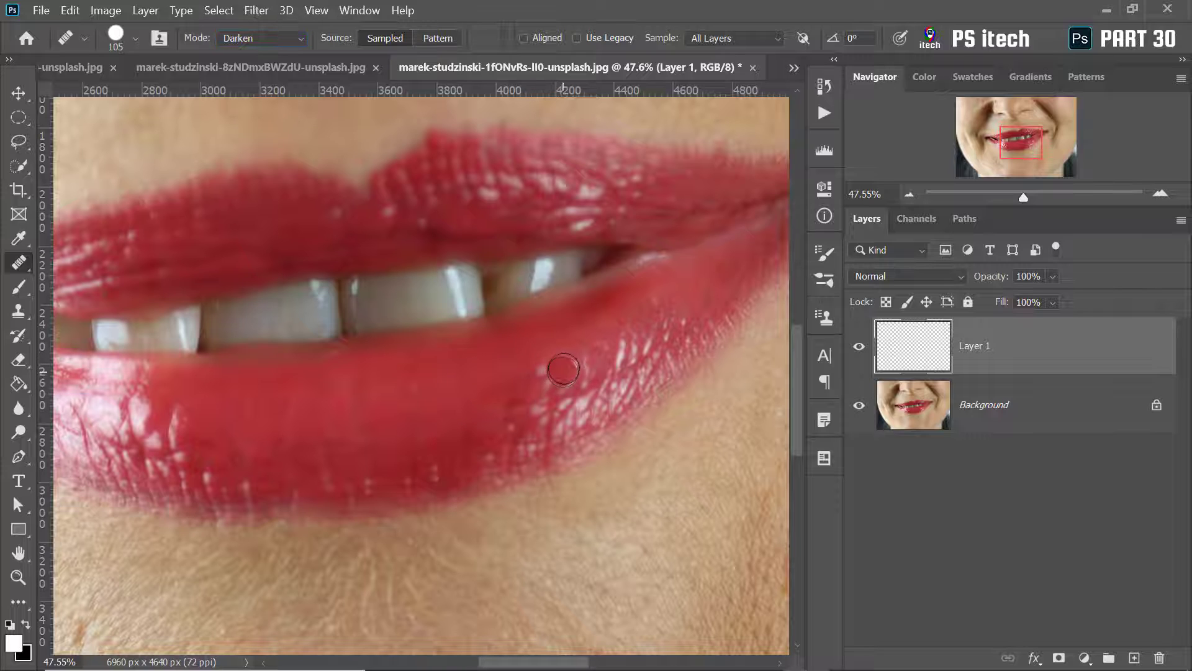
{"action": "mouse_move", "coordinate": [559, 356]}
{"action": "left_mouse_down"}
{"action": "mouse_move", "coordinate": [540, 385]}
{"action": "mouse_move", "coordinate": [480, 411]}
{"action": "left_mouse_up"}
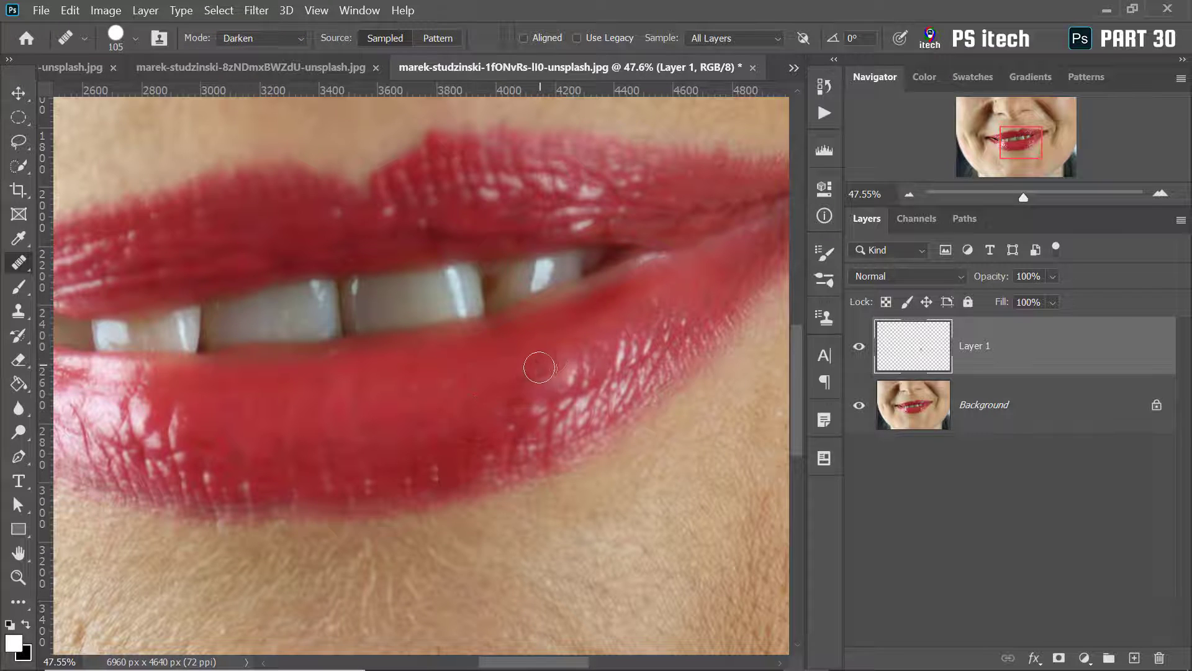
{"action": "mouse_move", "coordinate": [540, 359]}
{"action": "left_mouse_down"}
{"action": "mouse_move", "coordinate": [515, 420]}
{"action": "mouse_move", "coordinate": [534, 412]}
{"action": "mouse_move", "coordinate": [498, 428]}
{"action": "left_mouse_up"}
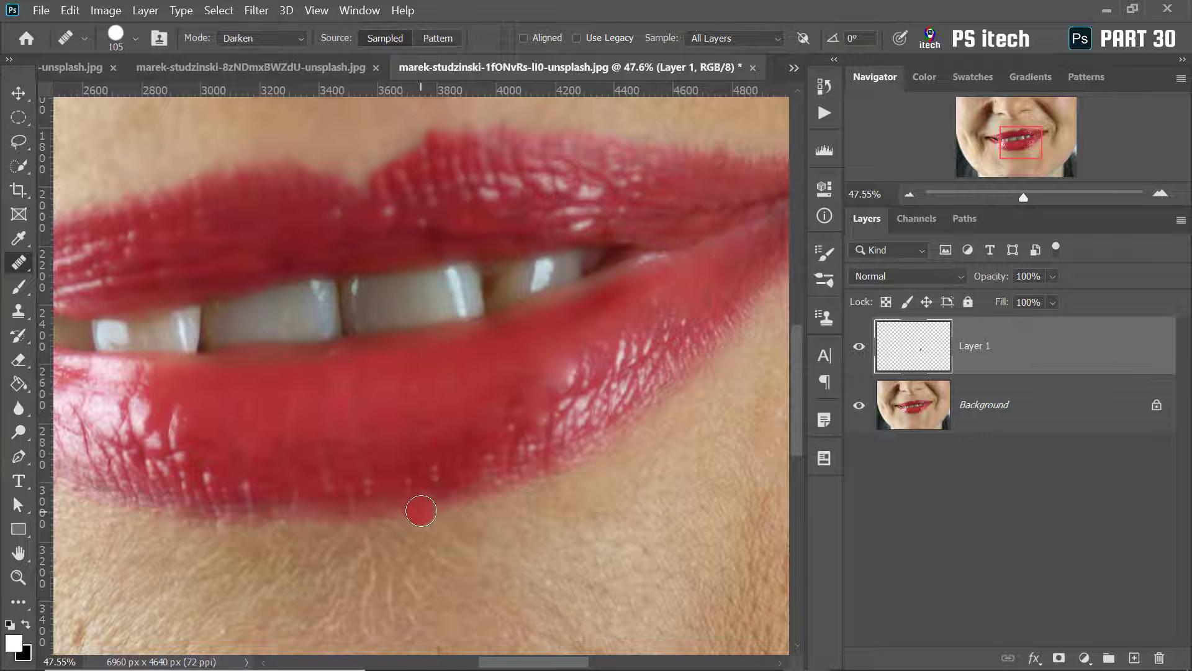
Set the Healing Brush to Normal mode, sample clean lower-lip texture, and paint it over the nearby highlights on the right.
{"action": "left_click", "coordinate": [248, 39]}
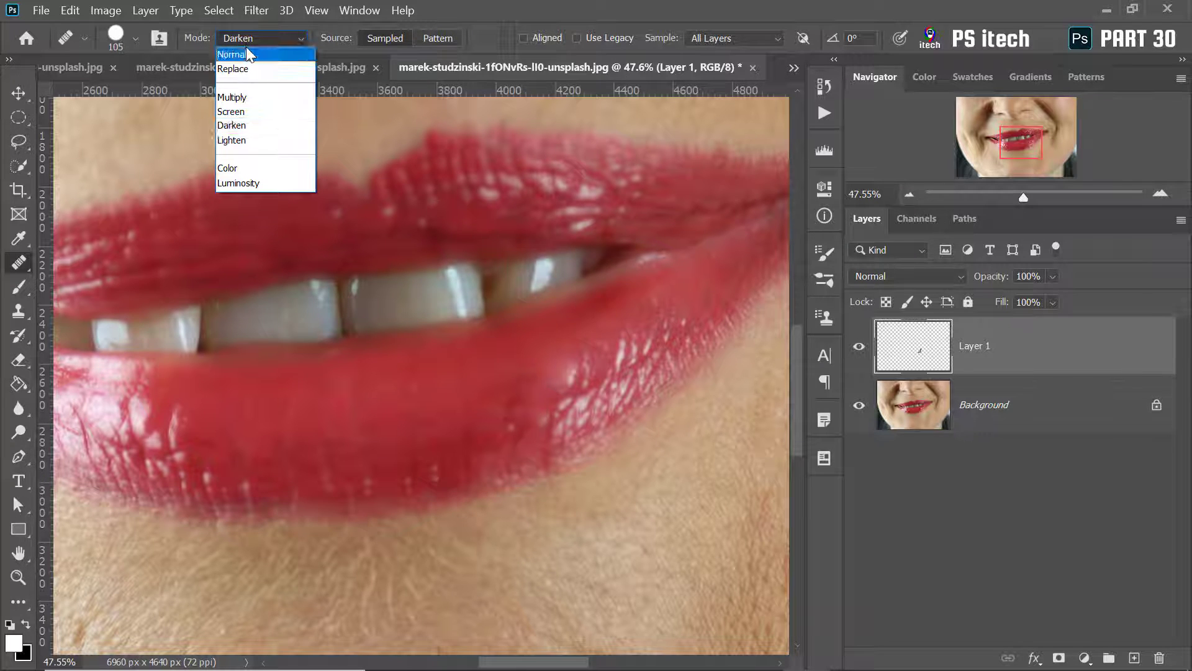
{"action": "left_click", "coordinate": [245, 55]}
{"action": "left_click", "coordinate": [545, 362], "text": "alt"}
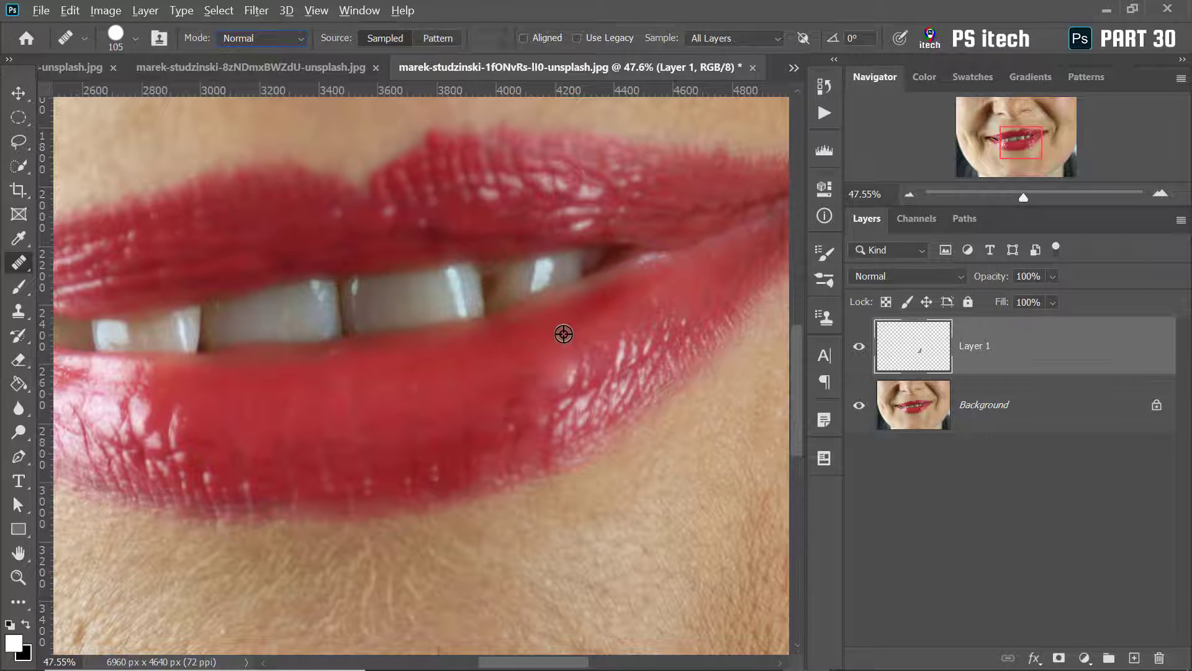
{"action": "left_click_drag", "start_coordinate": [581, 391], "coordinate": [564, 387]}
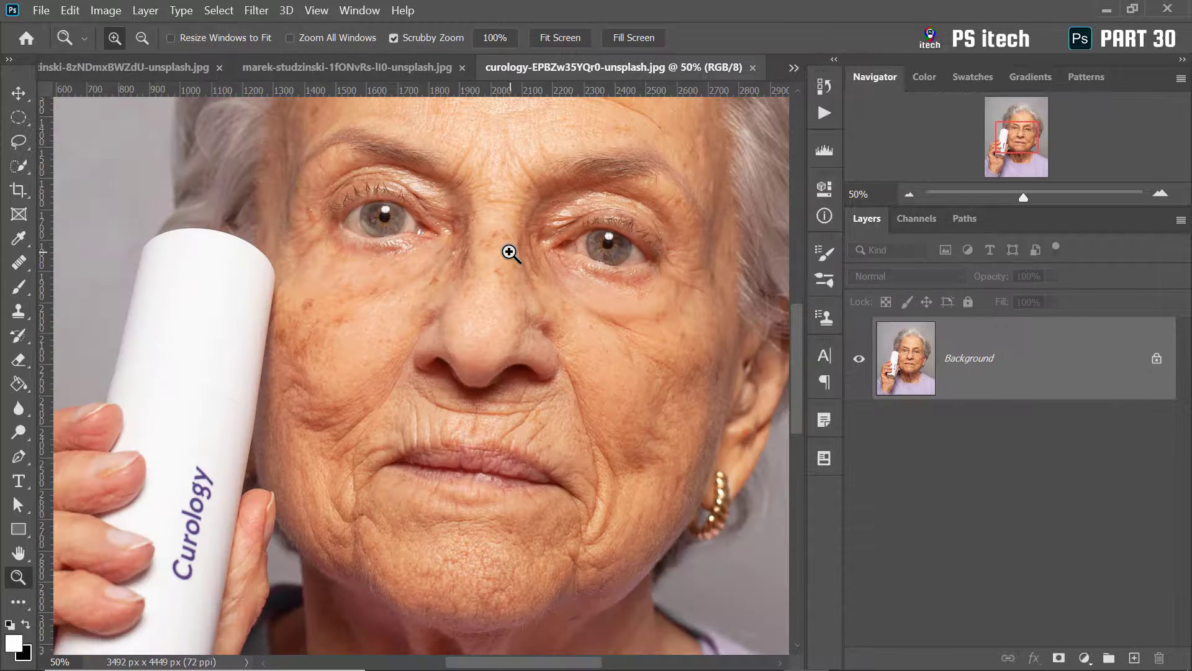
{"action": "scroll", "coordinate": [510, 252], "scroll_direction": "up", "scroll_amount": 3}
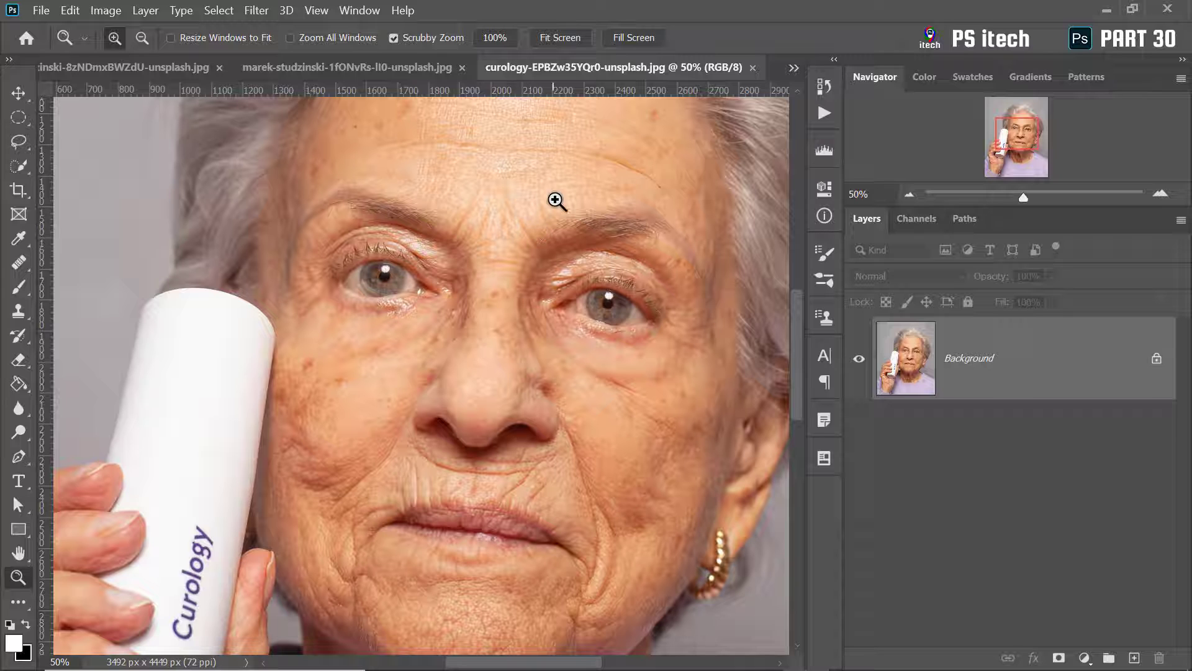
Add a new layer above the elderly woman's portrait background and name it lighten.
{"action": "left_click", "coordinate": [521, 459]}
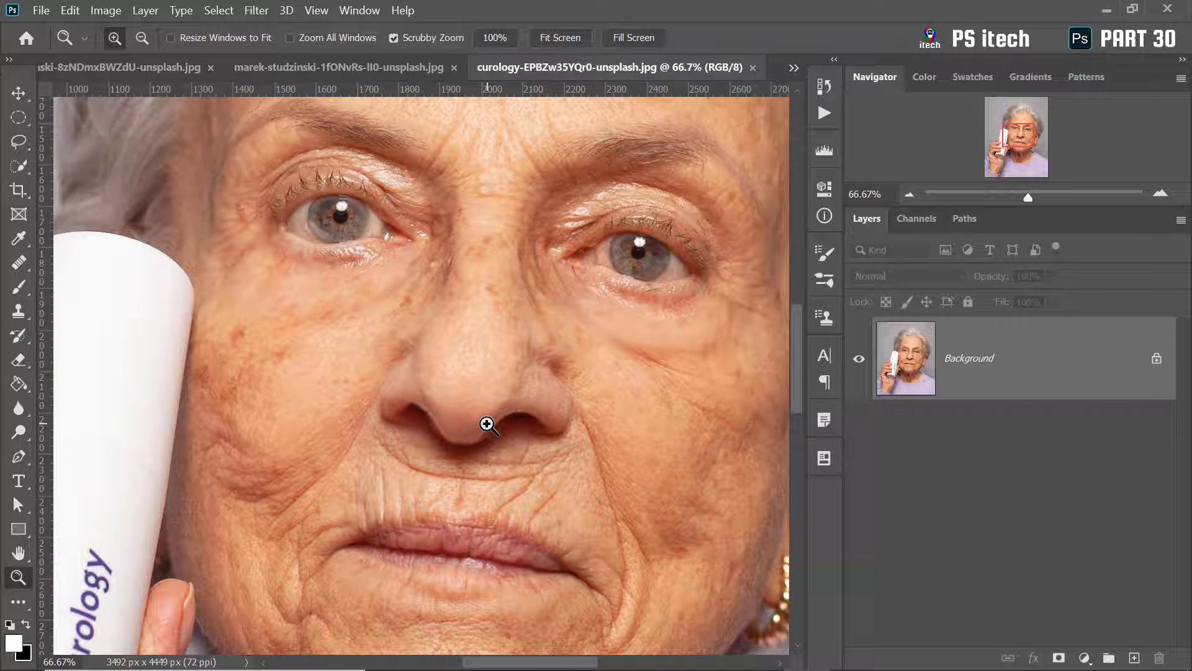
{"action": "scroll", "coordinate": [503, 323], "scroll_direction": "up", "scroll_amount": 6}
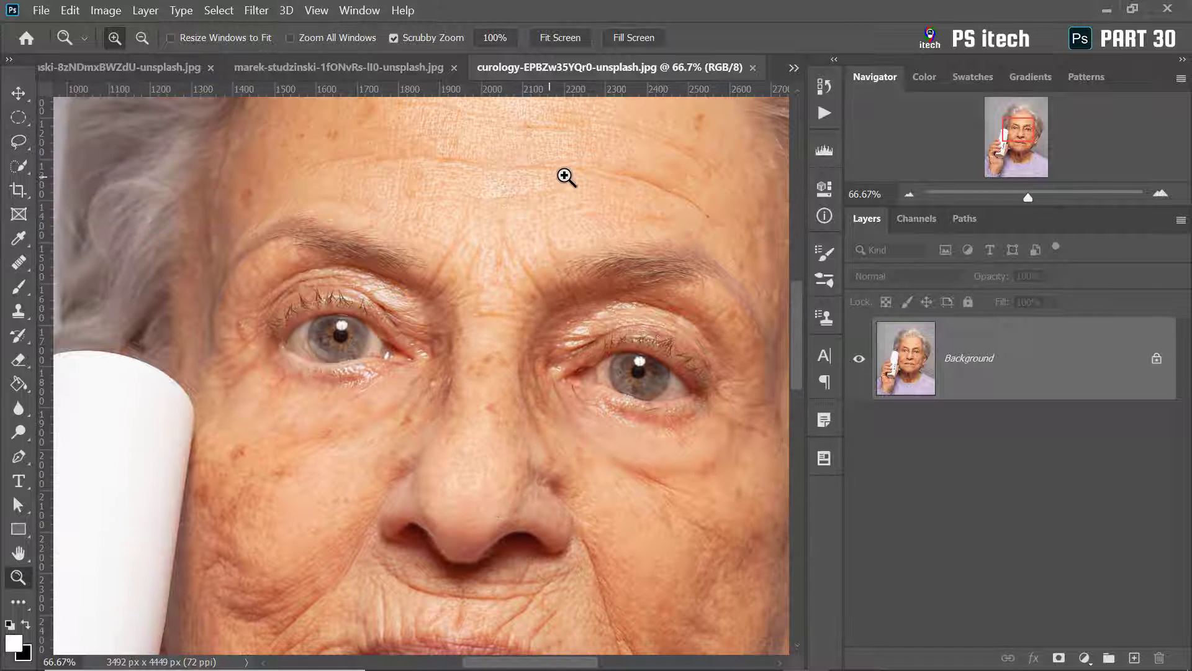
{"action": "scroll", "coordinate": [599, 460], "scroll_direction": "down", "scroll_amount": 4}
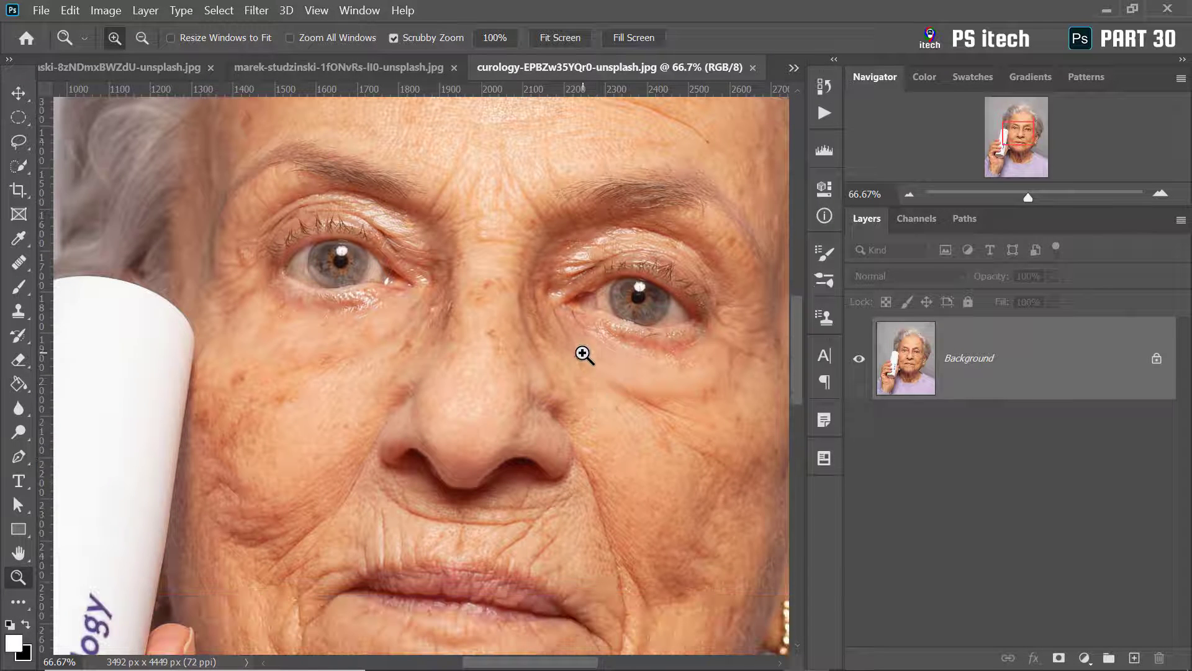
{"action": "scroll", "coordinate": [646, 413], "scroll_direction": "down", "scroll_amount": 2}
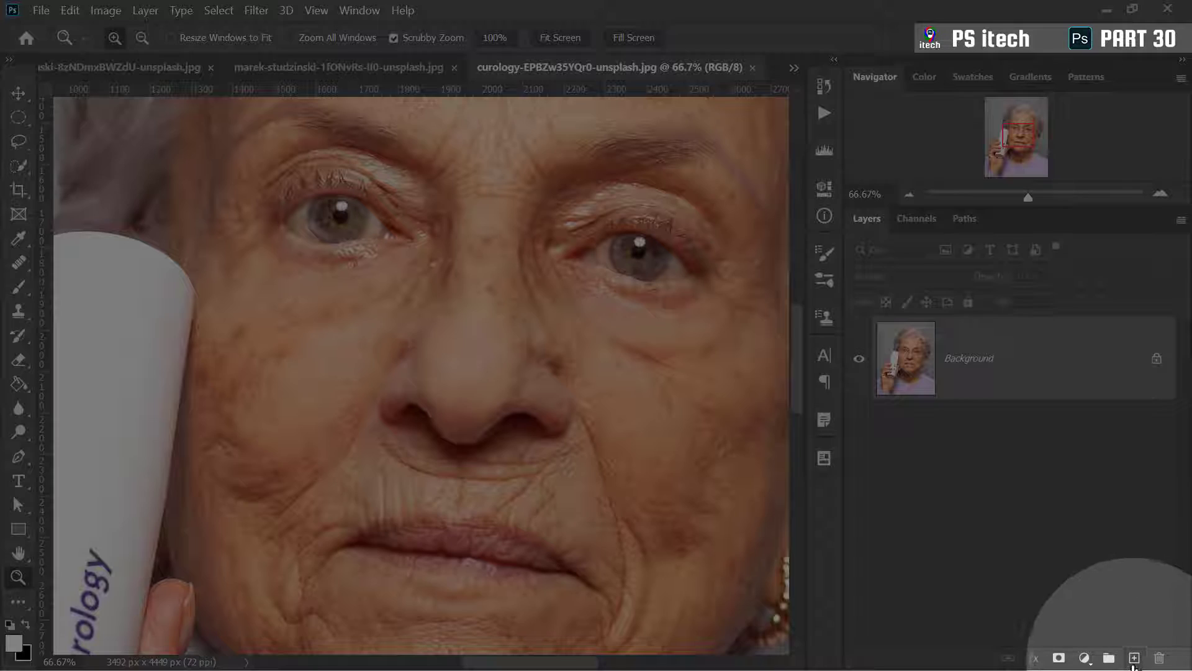
{"action": "left_click", "coordinate": [1134, 658]}
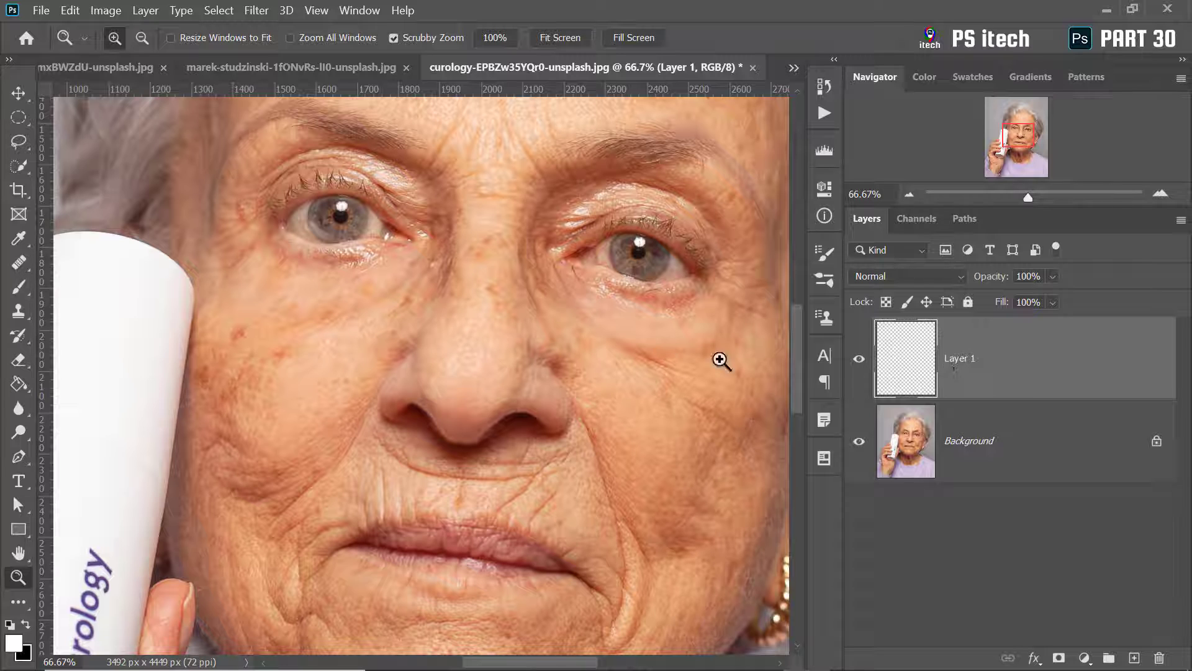
{"action": "double_click", "coordinate": [959, 359]}
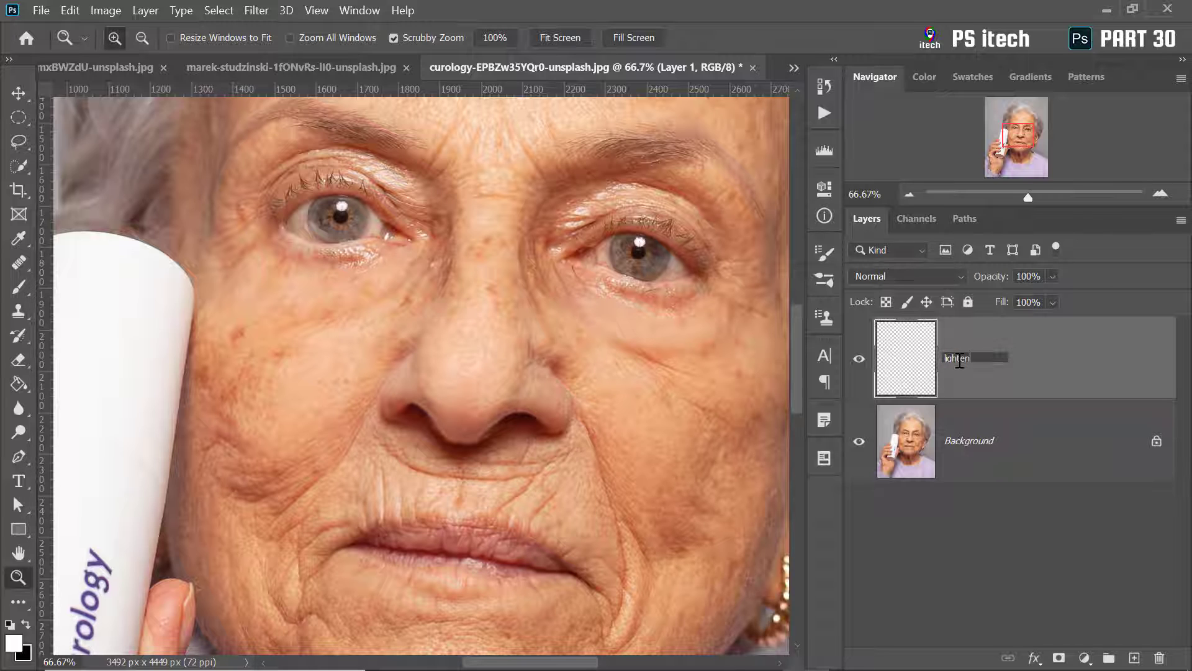
{"action": "key", "text": "Return"}
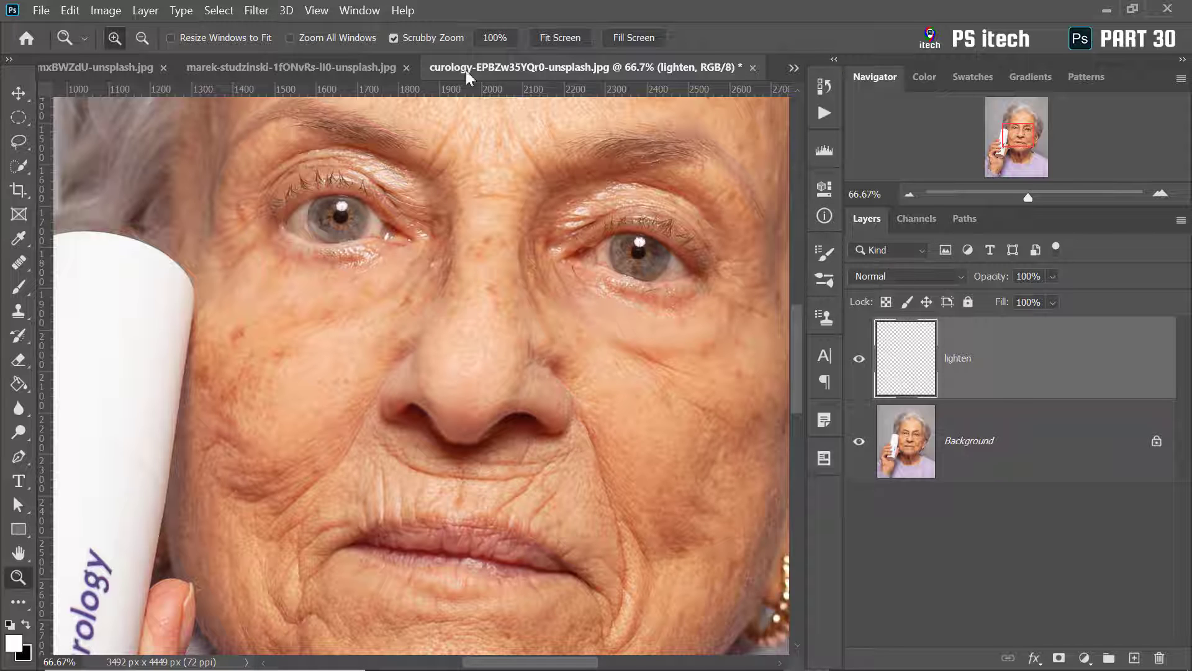
Switch to the Spot Healing Brush tool and set its mode to Lighten.
{"action": "left_click", "coordinate": [18, 262]}
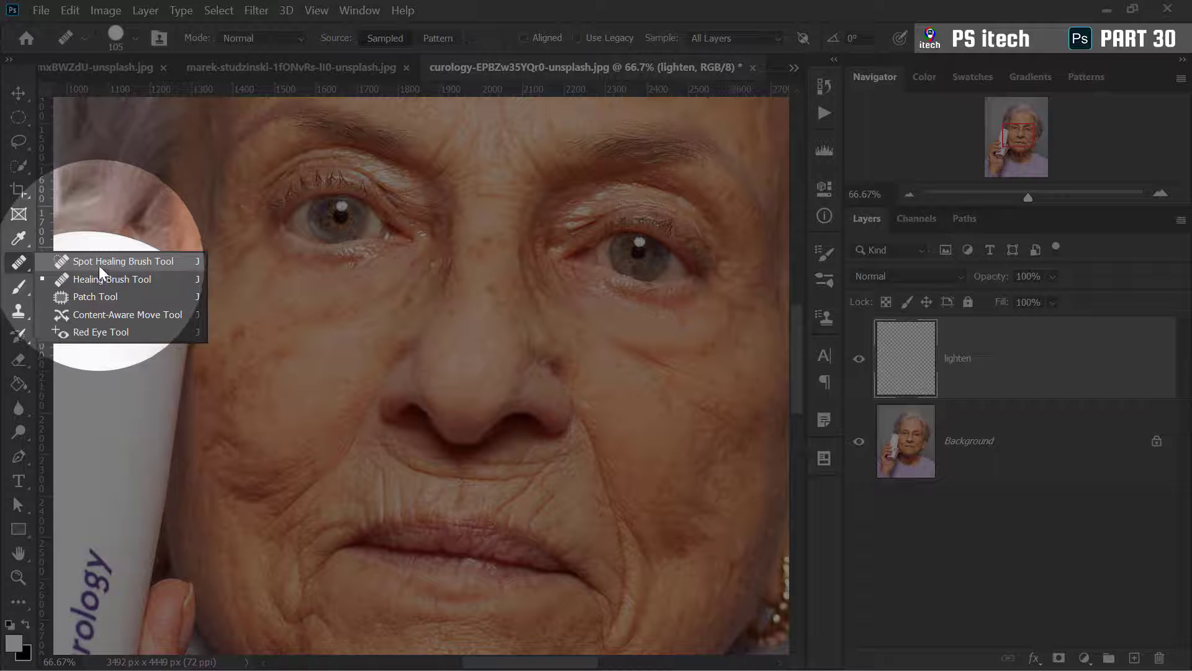
{"action": "left_click", "coordinate": [99, 263]}
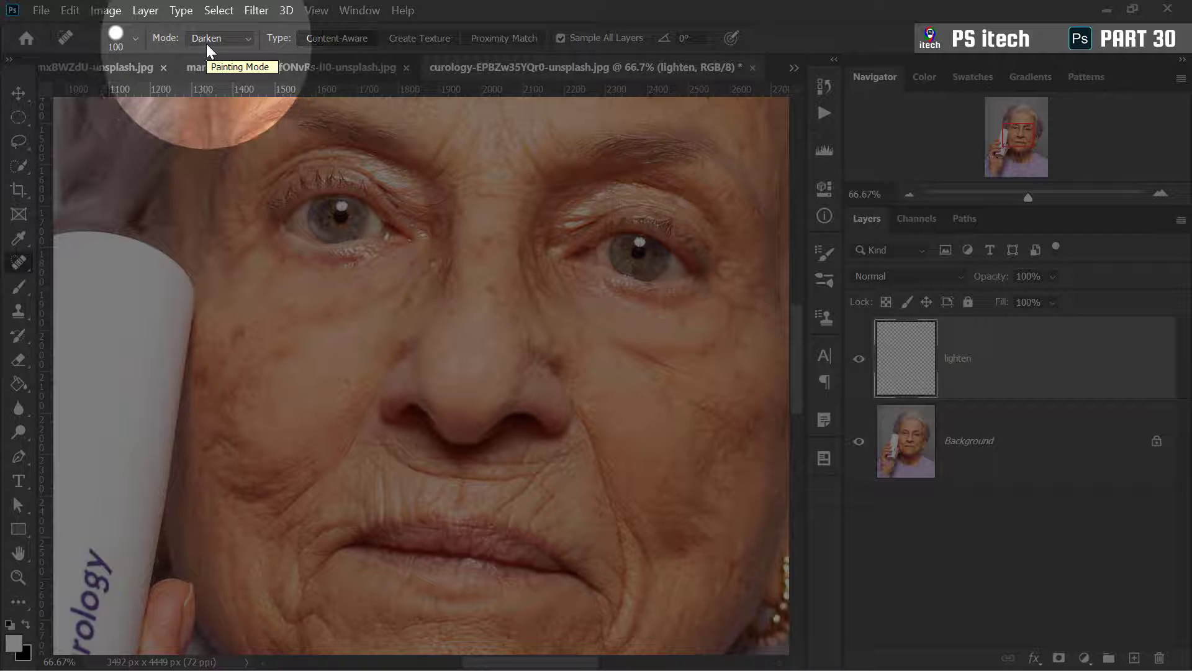
{"action": "left_click", "coordinate": [207, 49]}
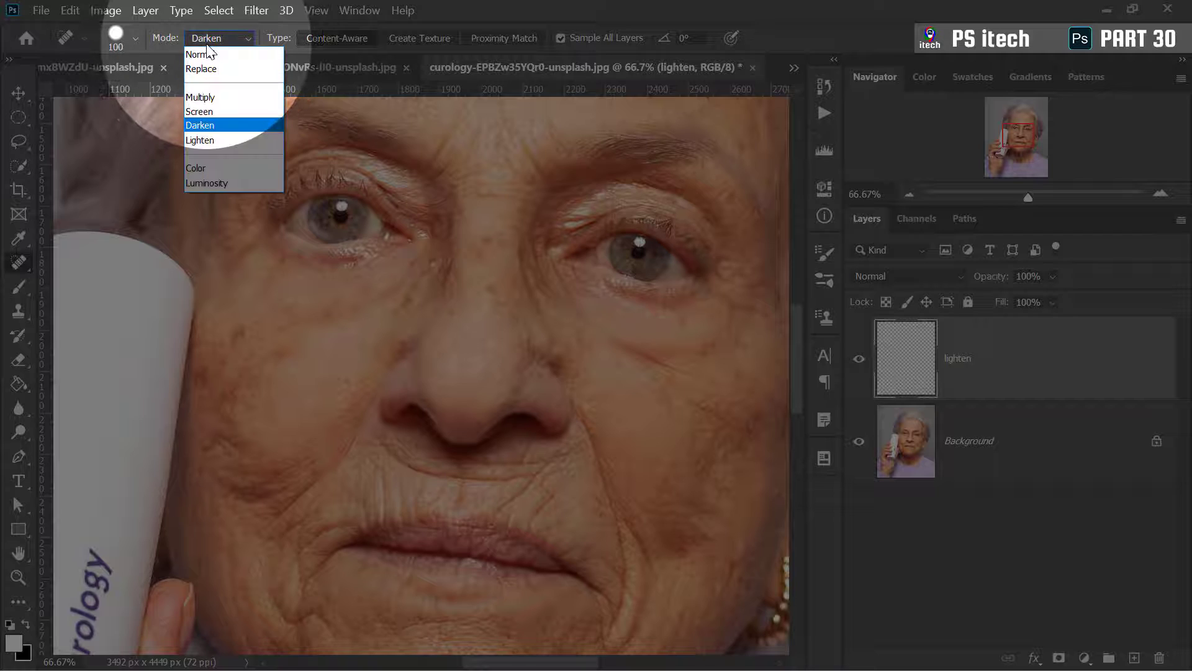
{"action": "left_click", "coordinate": [214, 140]}
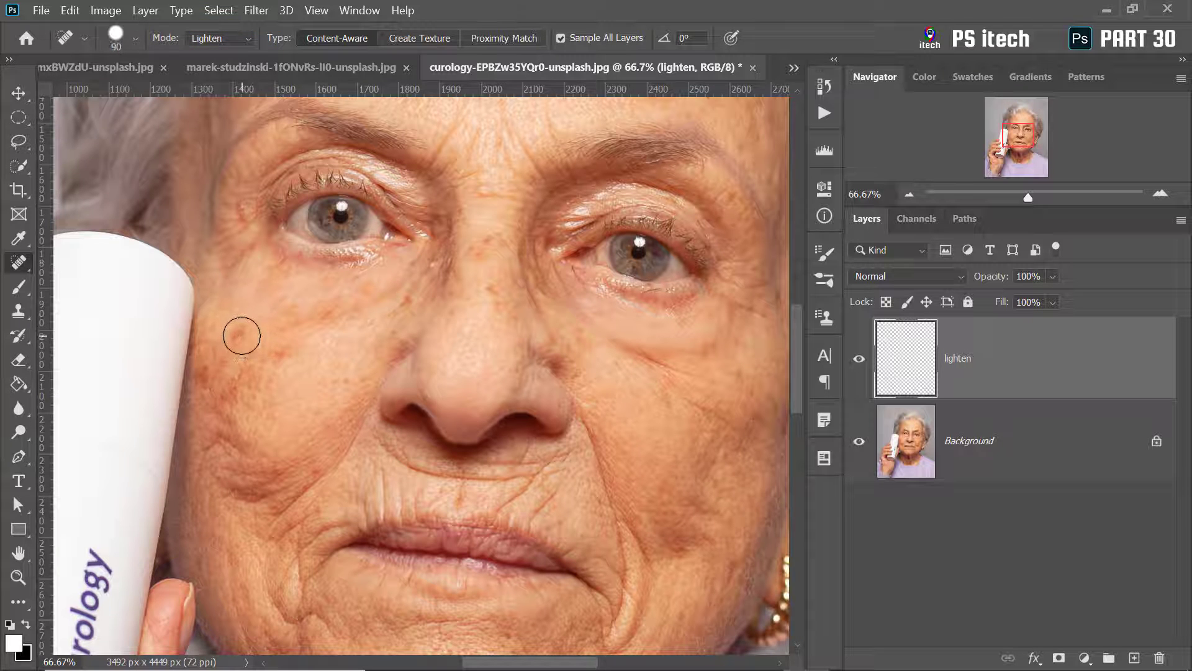
Heal the brown age spots on the cheek beside the bottle, enlarging the brush to 151 px for the wider blotches.
{"action": "left_click", "coordinate": [239, 336]}
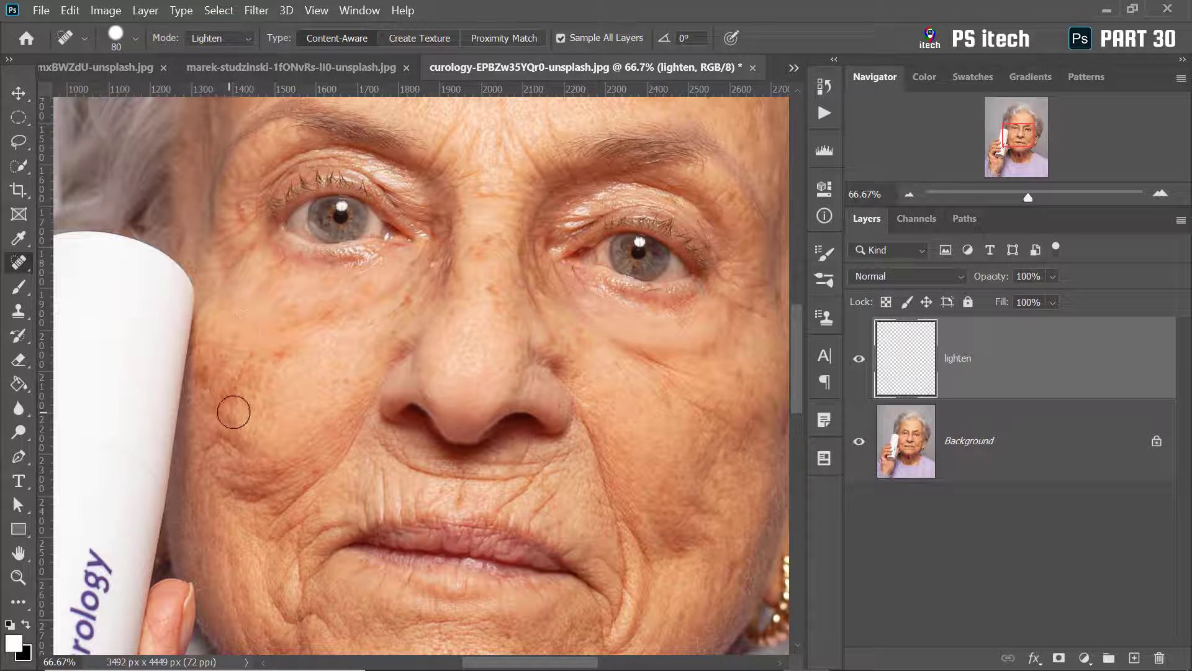
{"action": "left_click", "coordinate": [280, 355]}
{"action": "key", "text": "bracketright"}
{"action": "key", "text": "bracketright"}
{"action": "key", "text": "bracketright"}
{"action": "key", "text": "bracketright"}
{"action": "key", "text": "bracketright"}
{"action": "key", "text": "bracketright"}
{"action": "key", "text": "bracketright"}
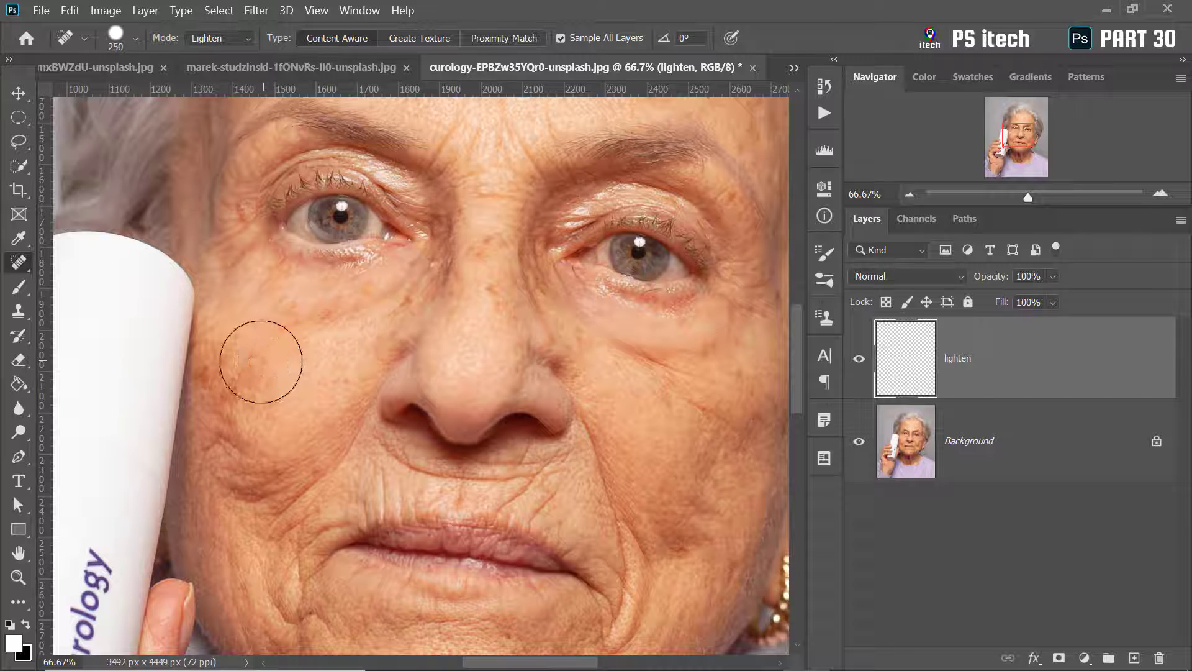
{"action": "right_click", "coordinate": [261, 362], "text": "alt"}
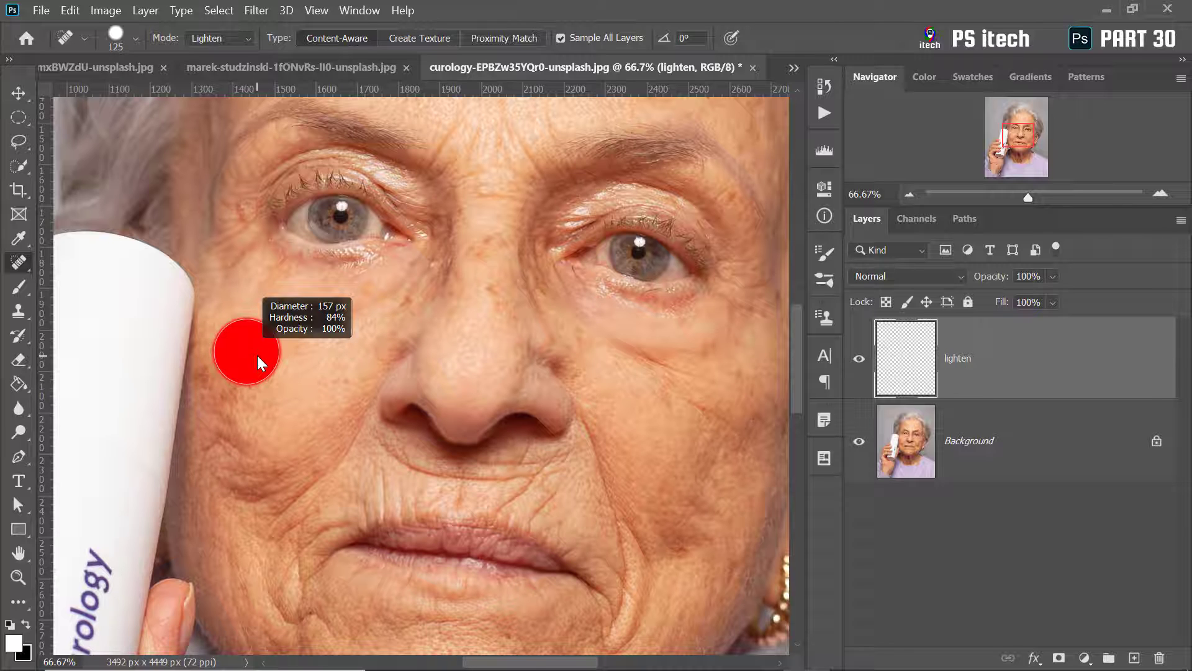
{"action": "mouse_move", "coordinate": [257, 355]}
{"action": "left_mouse_down"}
{"action": "mouse_move", "coordinate": [222, 358]}
{"action": "mouse_move", "coordinate": [304, 356]}
{"action": "mouse_move", "coordinate": [255, 353]}
{"action": "left_mouse_up"}
{"action": "left_click", "coordinate": [310, 336]}
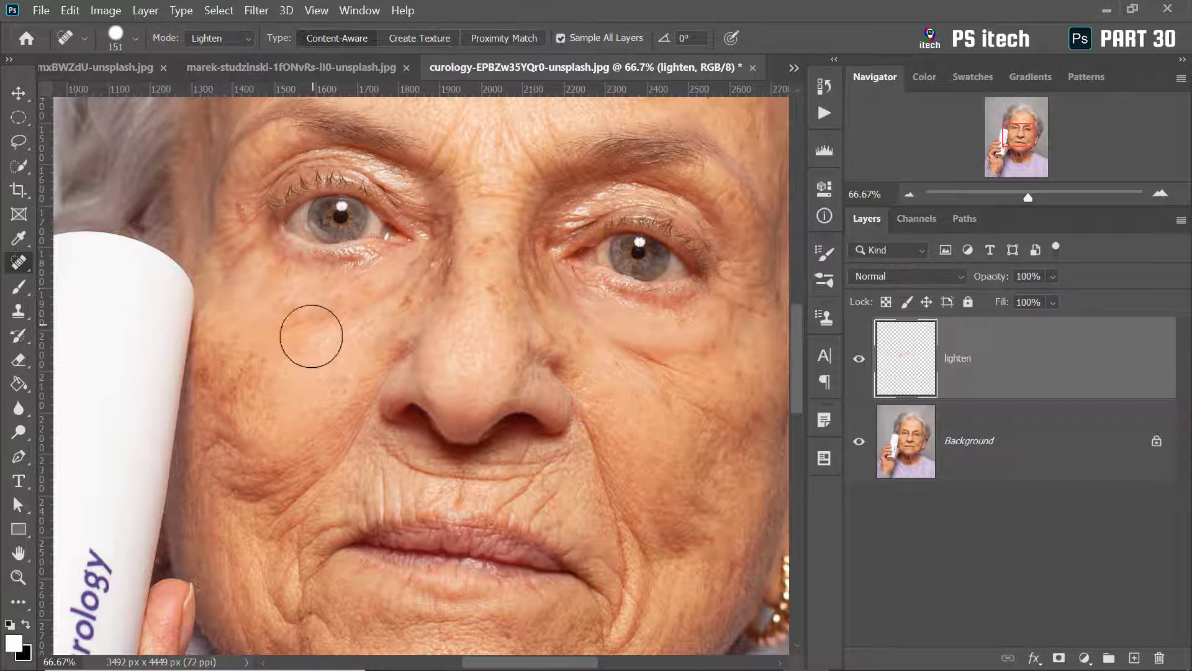
Reduce the brush to 45 px and paint out the long curved crease on the forehead above the right-hand eyebrow.
{"action": "scroll", "coordinate": [310, 336], "scroll_direction": "up", "scroll_amount": 5}
{"action": "key", "text": "bracketleft"}
{"action": "key", "text": "bracketleft"}
{"action": "key", "text": "bracketleft"}
{"action": "key", "text": "bracketleft"}
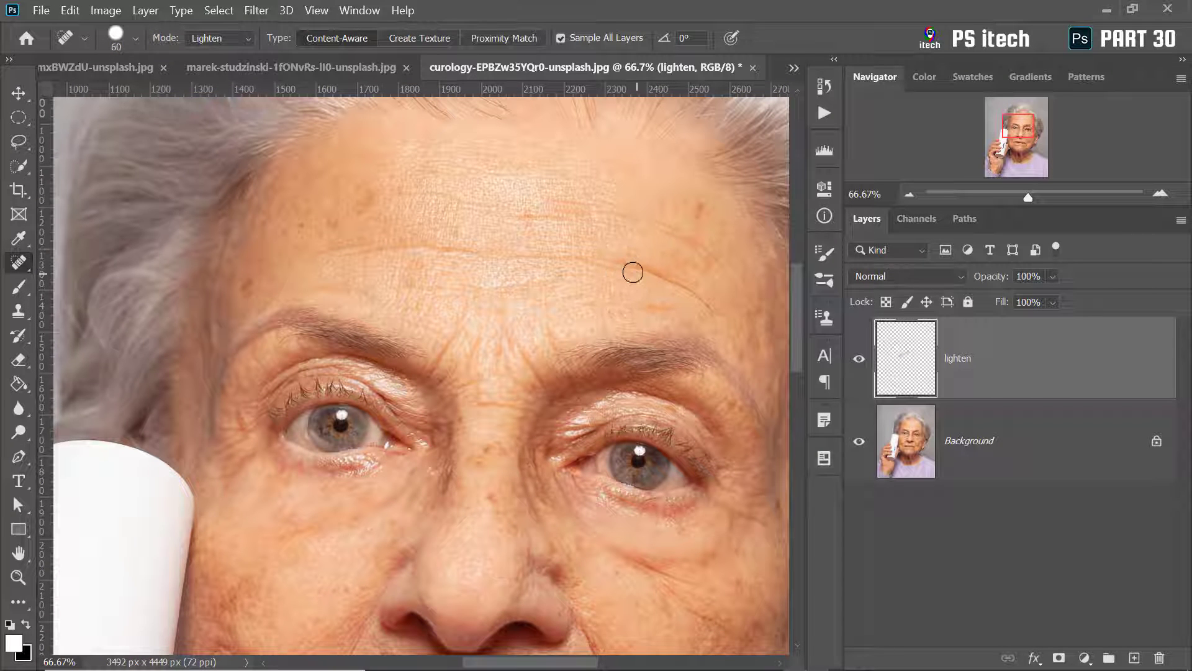
{"action": "key", "text": "bracketleft"}
{"action": "key", "text": "bracketleft"}
{"action": "key", "text": "bracketleft"}
{"action": "key", "text": "bracketleft"}
{"action": "mouse_move", "coordinate": [597, 261]}
{"action": "left_mouse_down"}
{"action": "mouse_move", "coordinate": [659, 271]}
{"action": "mouse_move", "coordinate": [704, 304]}
{"action": "left_mouse_up"}
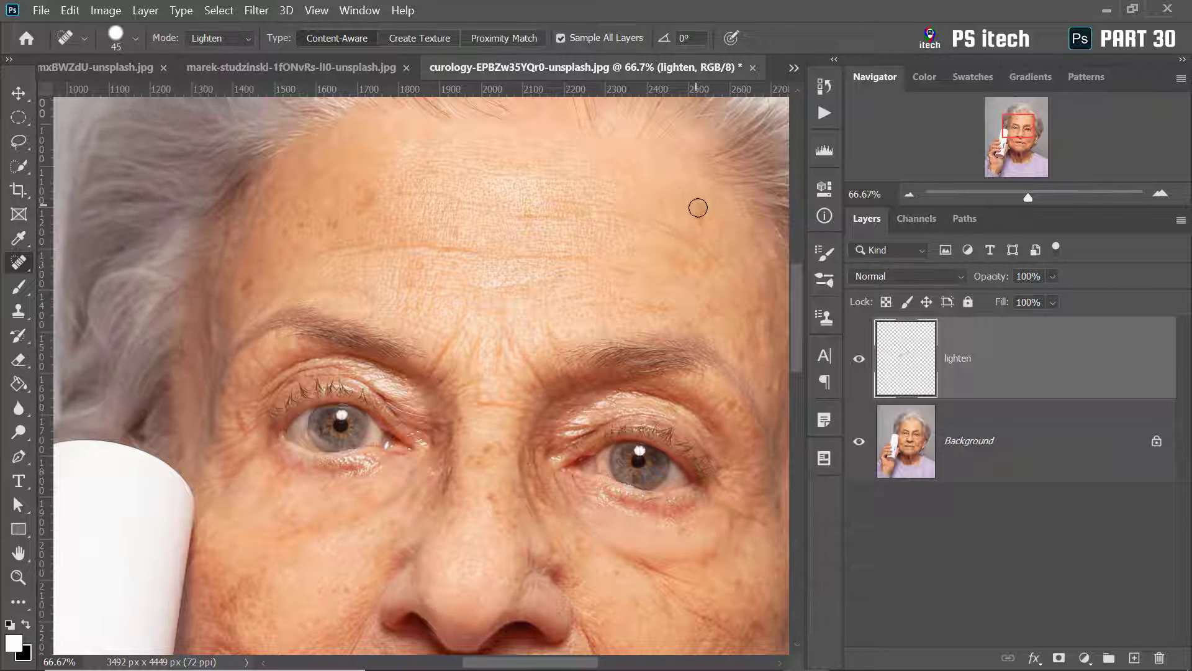
Paint out the brown spots, long horizontal wrinkles and remaining creases across the forehead with the 45 px brush.
{"action": "left_click_drag", "start_coordinate": [351, 210], "coordinate": [390, 188]}
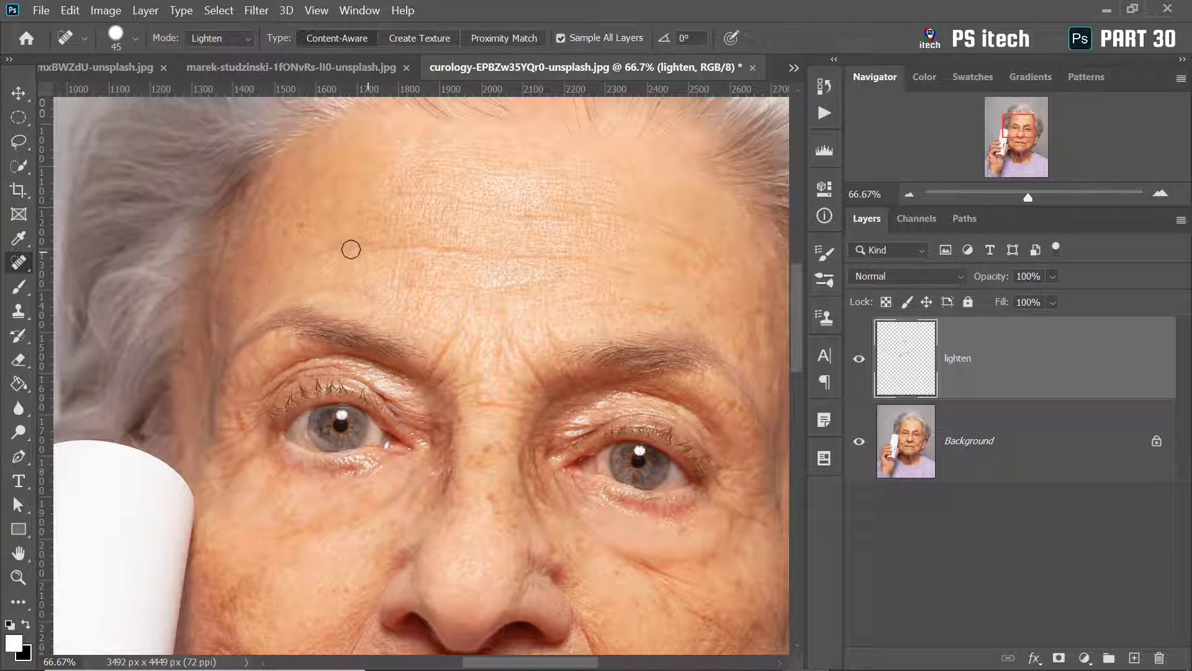
{"action": "mouse_move", "coordinate": [317, 253]}
{"action": "left_mouse_down"}
{"action": "mouse_move", "coordinate": [466, 247]}
{"action": "mouse_move", "coordinate": [583, 262]}
{"action": "left_mouse_up"}
{"action": "left_click_drag", "start_coordinate": [488, 210], "coordinate": [561, 210]}
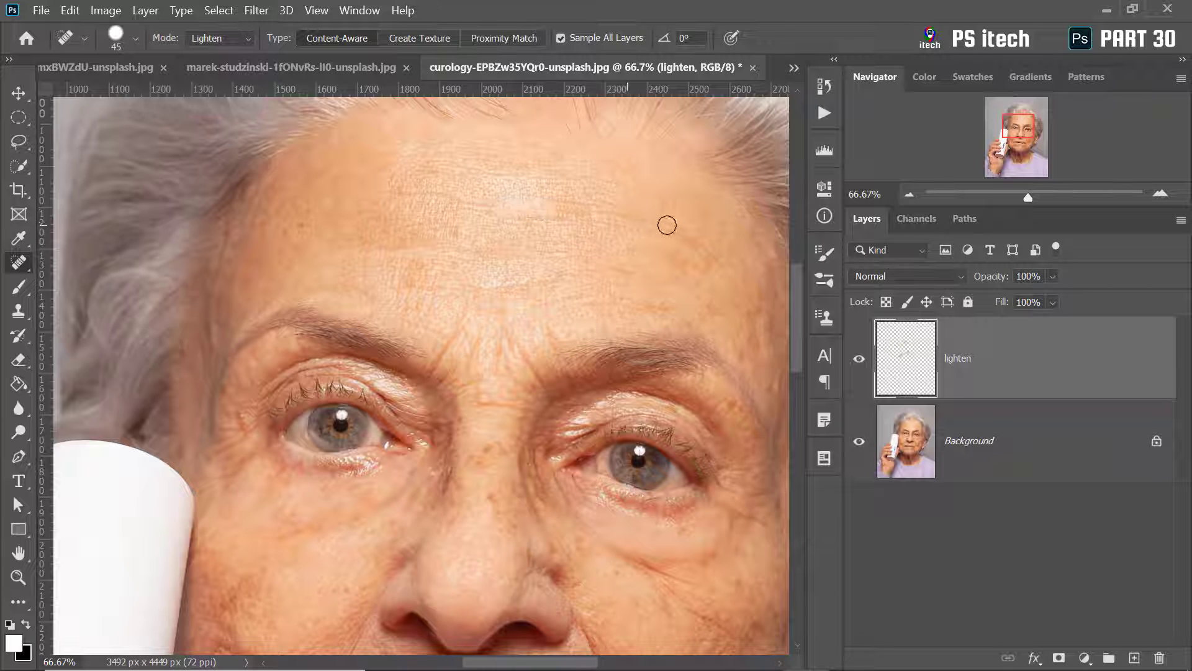
{"action": "mouse_move", "coordinate": [636, 217]}
{"action": "left_mouse_down"}
{"action": "mouse_move", "coordinate": [717, 253]}
{"action": "mouse_move", "coordinate": [694, 276]}
{"action": "left_mouse_up"}
{"action": "left_click_drag", "start_coordinate": [674, 251], "coordinate": [702, 279]}
{"action": "mouse_move", "coordinate": [700, 305]}
{"action": "left_mouse_down"}
{"action": "mouse_move", "coordinate": [727, 323]}
{"action": "mouse_move", "coordinate": [631, 314]}
{"action": "left_mouse_up"}
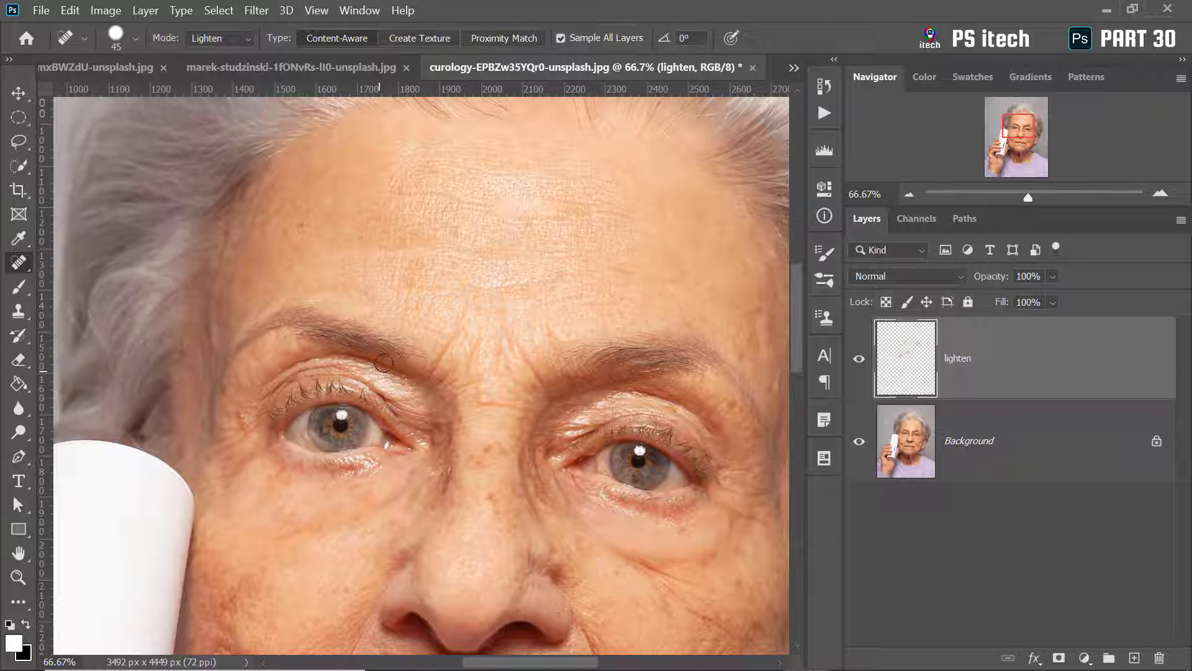
Heal the frown lines between the eyebrows and the dark creases and spots along the nose bridge and inner eye corner.
{"action": "left_click_drag", "start_coordinate": [456, 343], "coordinate": [423, 378]}
{"action": "left_click_drag", "start_coordinate": [531, 350], "coordinate": [535, 389]}
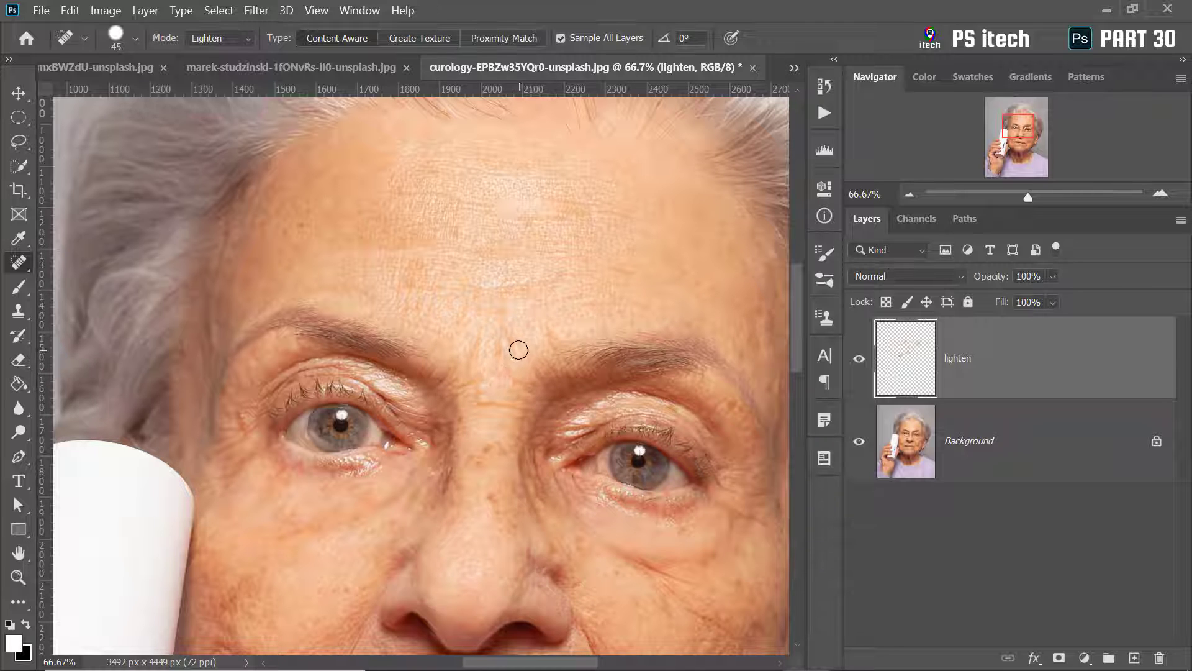
{"action": "left_click_drag", "start_coordinate": [486, 438], "coordinate": [508, 345]}
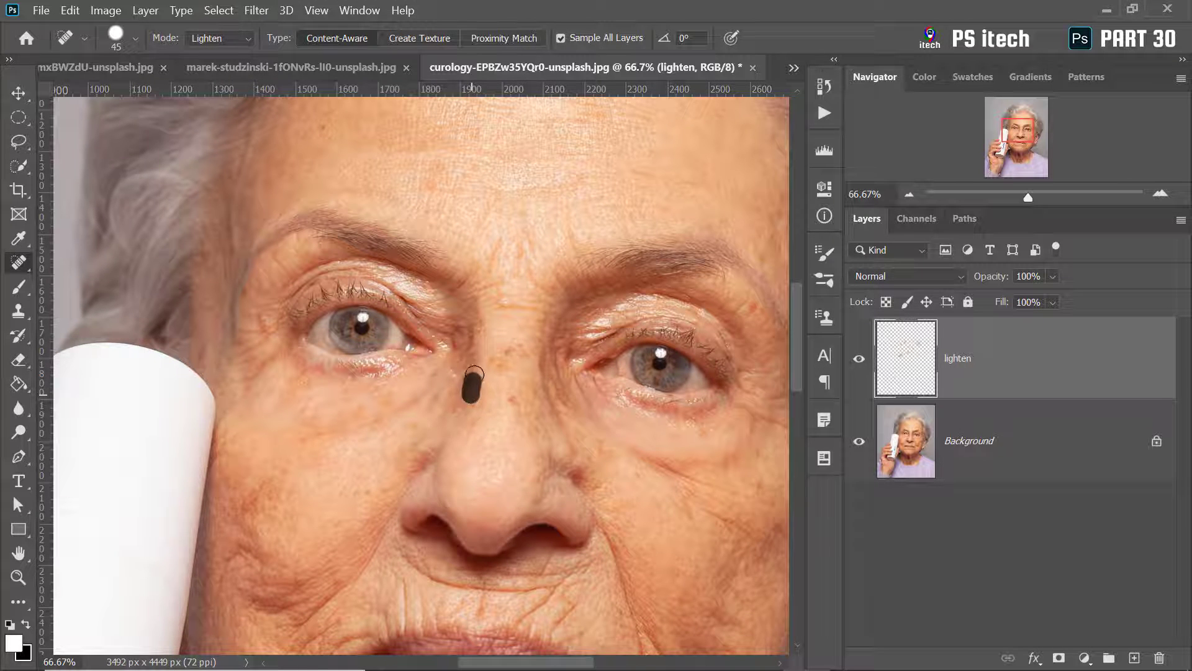
{"action": "left_click_drag", "start_coordinate": [478, 337], "coordinate": [475, 324]}
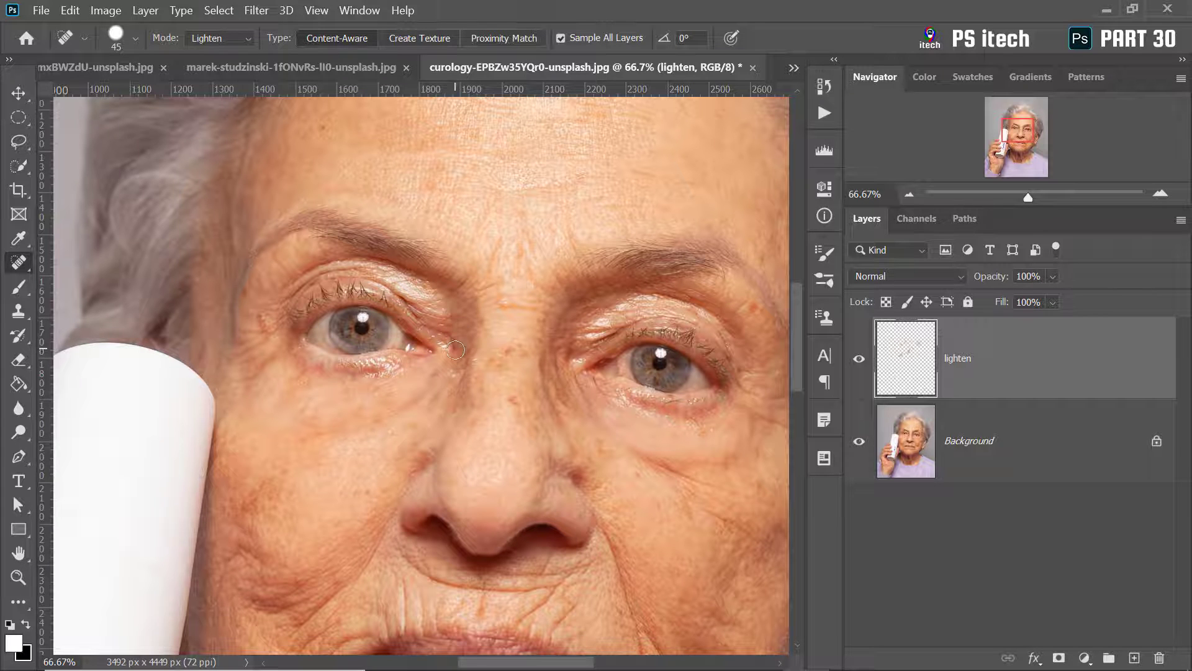
{"action": "left_click_drag", "start_coordinate": [532, 420], "coordinate": [506, 373]}
{"action": "left_click", "coordinate": [495, 365]}
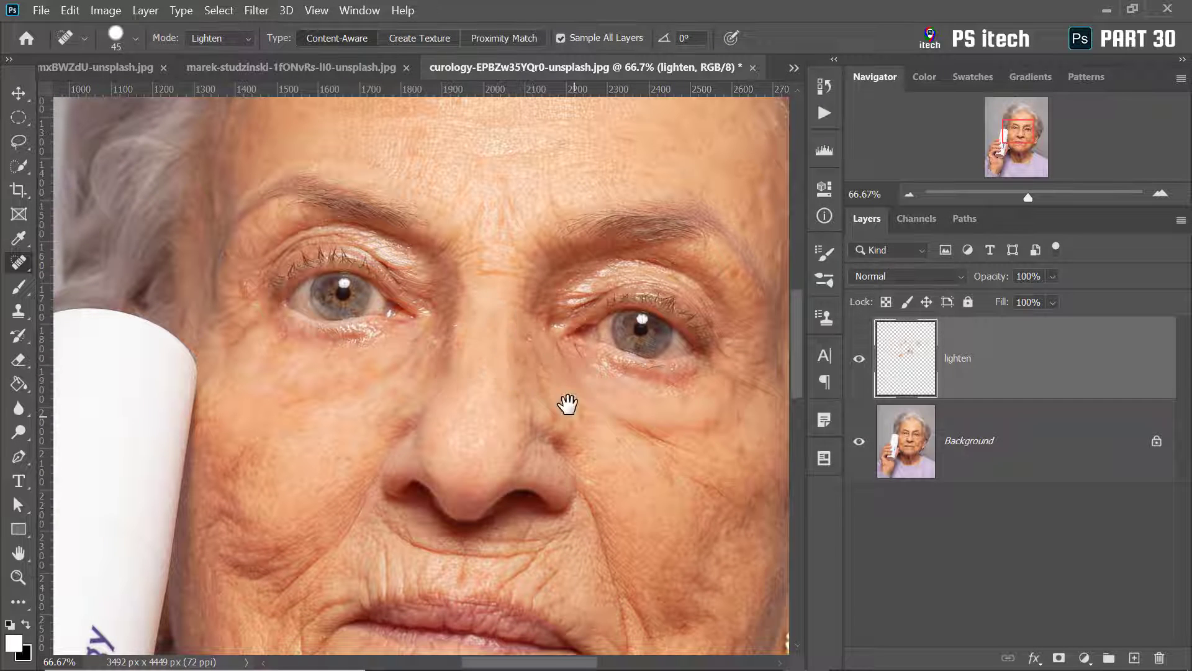
Set the brush to 68 px and heal the blotches and creases on the earring-side cheek and the fold beside the mouth.
{"action": "left_click_drag", "start_coordinate": [567, 404], "coordinate": [496, 295]}
{"action": "right_click", "coordinate": [496, 295]}
{"action": "key", "text": "Return"}
{"action": "left_click_drag", "start_coordinate": [587, 344], "coordinate": [612, 311]}
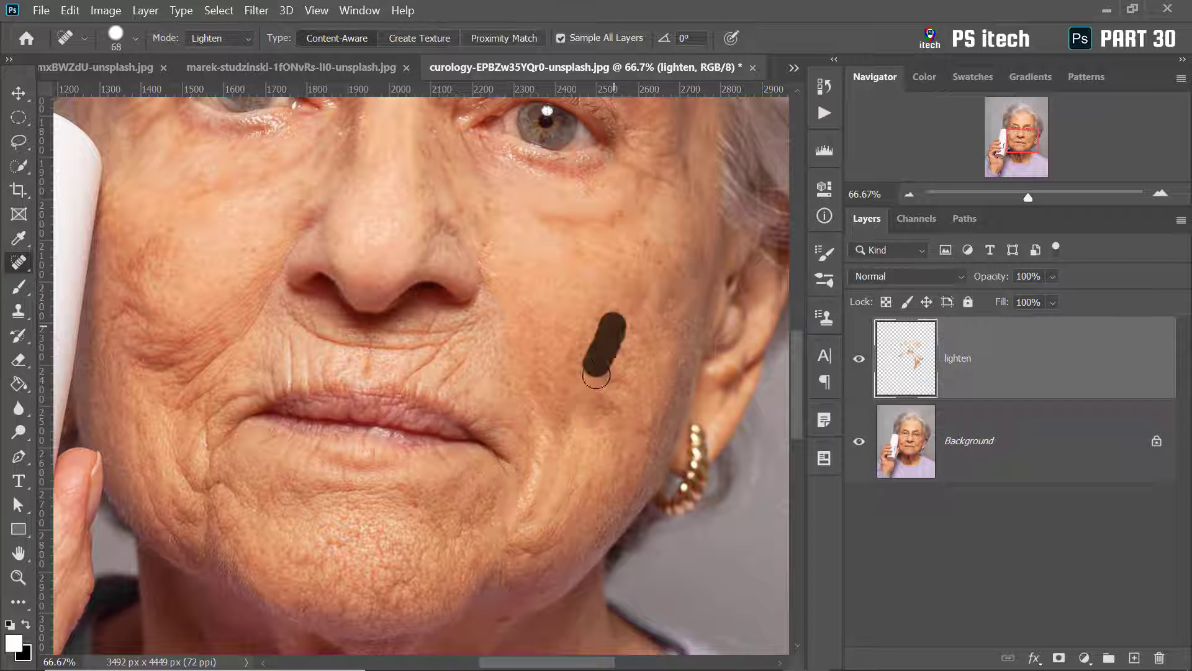
{"action": "left_click_drag", "start_coordinate": [646, 197], "coordinate": [677, 192]}
{"action": "left_click_drag", "start_coordinate": [515, 246], "coordinate": [627, 256]}
{"action": "left_click_drag", "start_coordinate": [298, 365], "coordinate": [344, 339]}
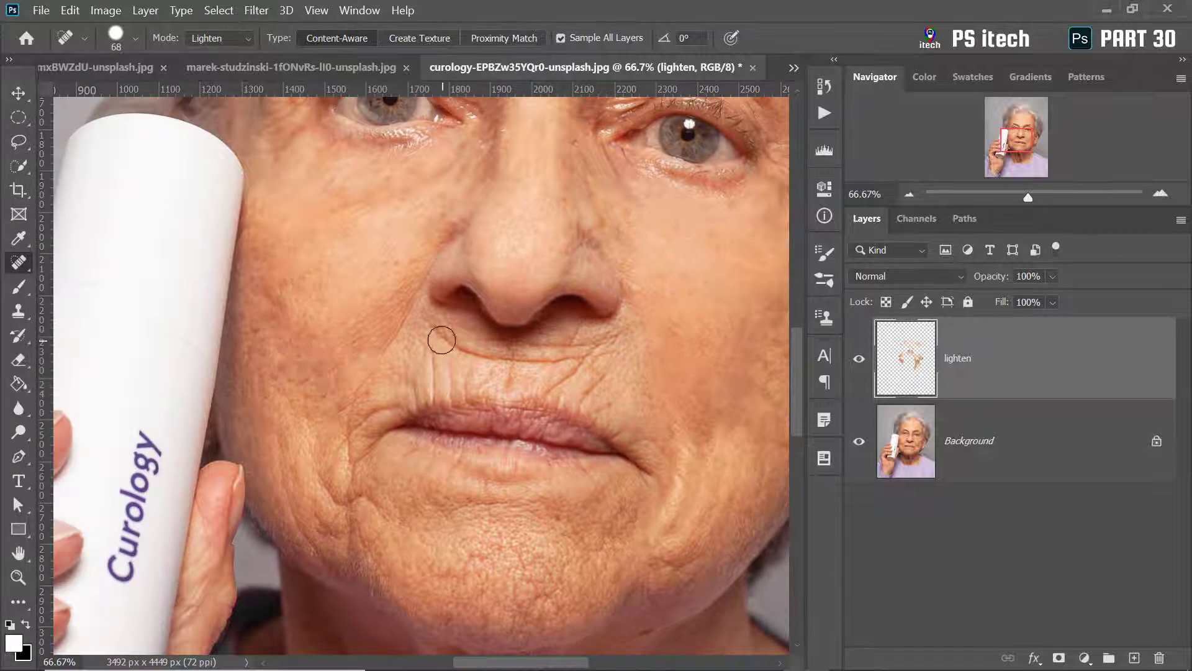
Enlarge the brush to 80 px and paint over the dark creases and folds on the neck.
{"action": "scroll", "coordinate": [426, 487], "scroll_direction": "down", "scroll_amount": 2}
{"action": "scroll", "coordinate": [381, 245], "scroll_direction": "up", "scroll_amount": 1}
{"action": "key", "text": "bracketright"}
{"action": "key", "text": "bracketright"}
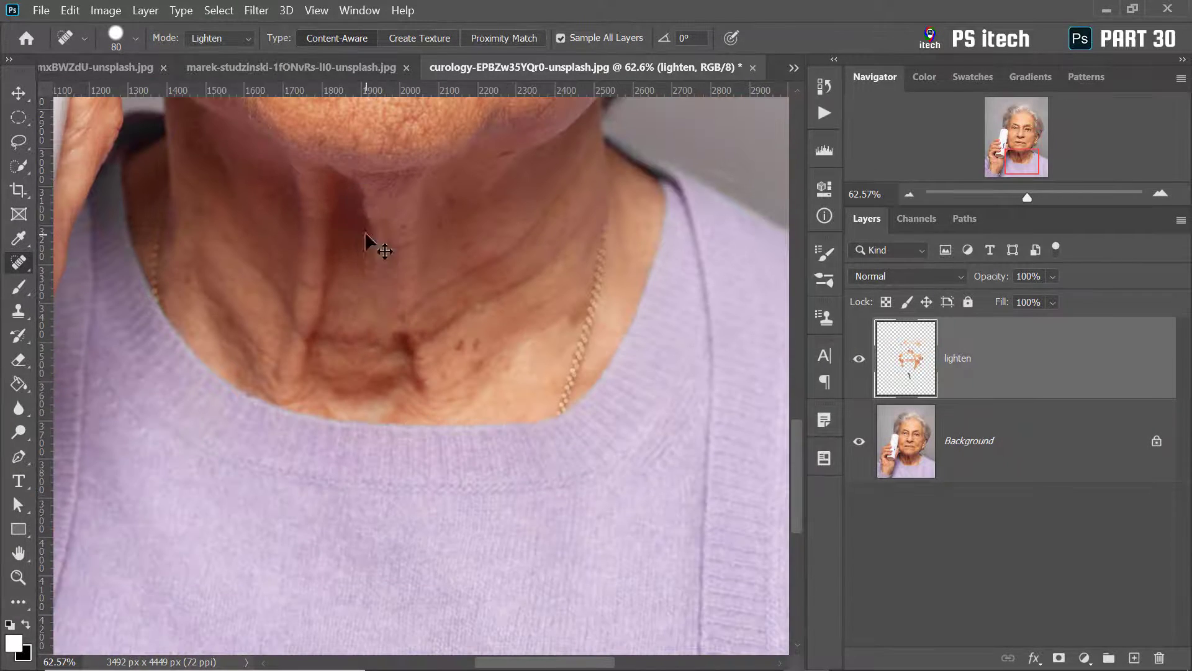
{"action": "left_click_drag", "start_coordinate": [479, 267], "coordinate": [539, 218]}
{"action": "left_click_drag", "start_coordinate": [376, 281], "coordinate": [405, 369]}
View the whole face at 33.33% and toggle the lighten layer's visibility to compare before and after.
{"action": "scroll", "coordinate": [320, 160], "scroll_direction": "up", "scroll_amount": 8}
{"action": "key", "text": "z"}
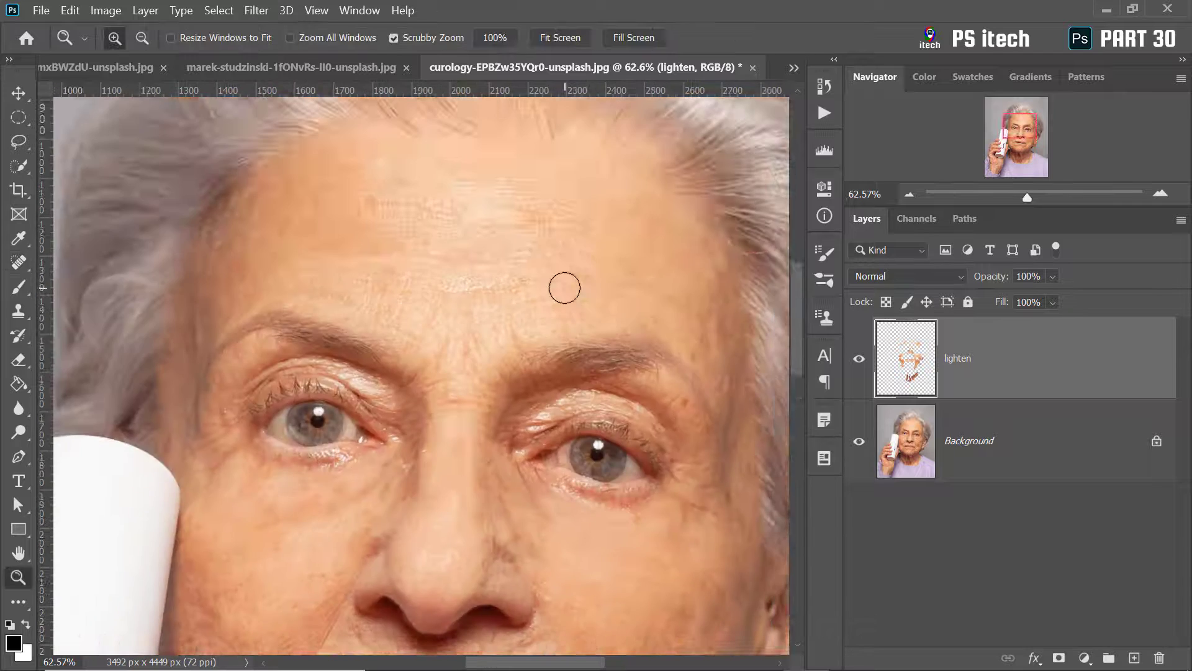
{"action": "key", "text": "ctrl+minus"}
{"action": "key", "text": "ctrl+minus"}
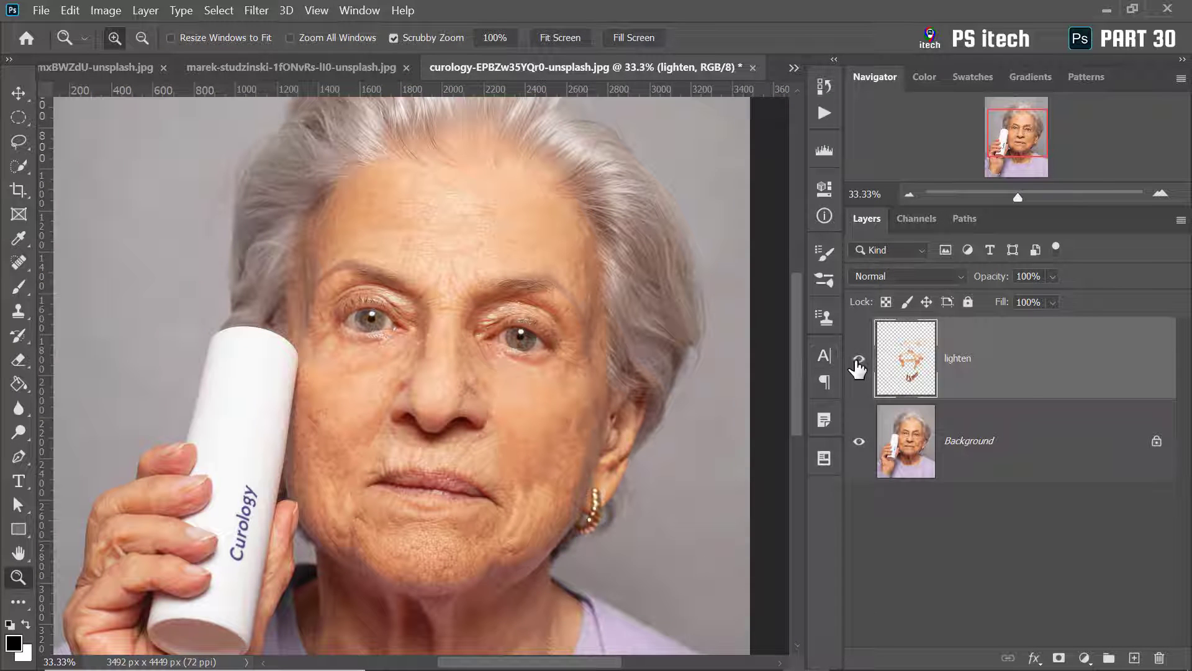
{"action": "left_click", "coordinate": [859, 361]}
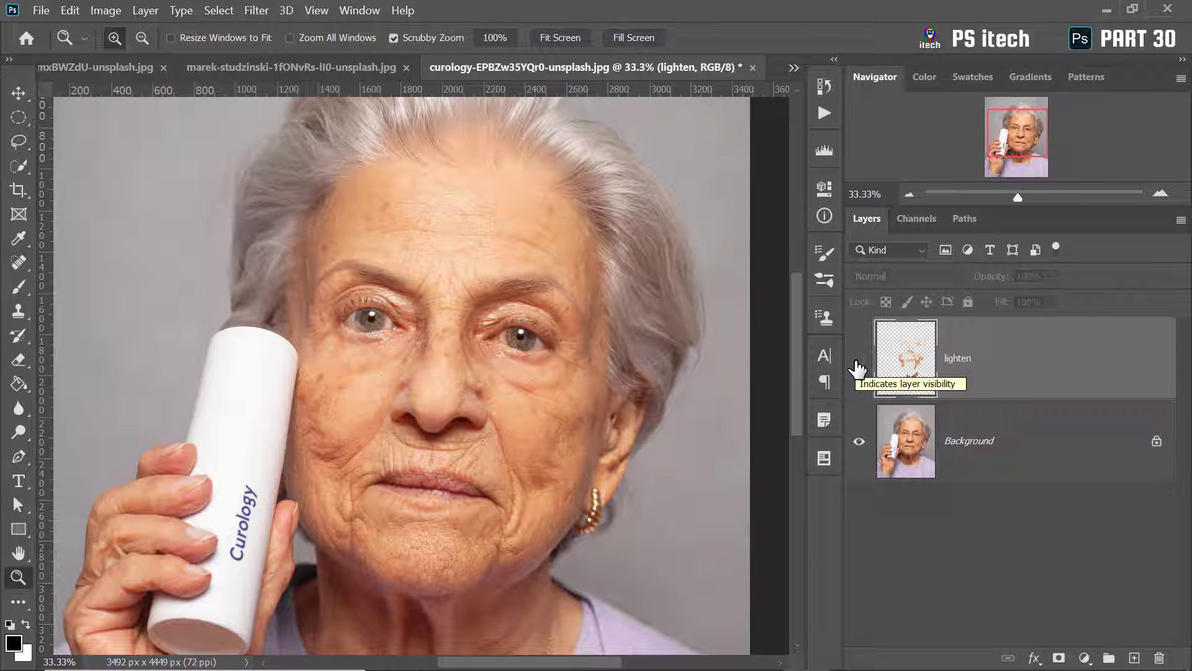
{"action": "left_click", "coordinate": [859, 360]}
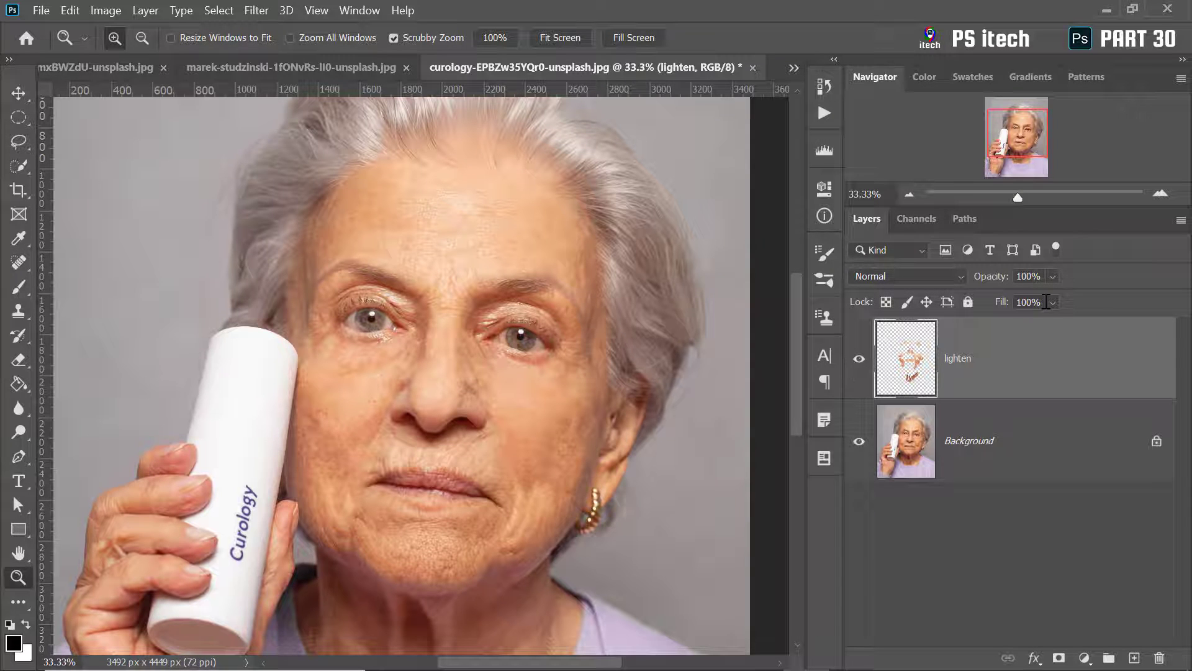
Lower the lighten layer's opacity to 72% and compare the result with the layer hidden and shown.
{"action": "left_click", "coordinate": [1052, 277]}
{"action": "left_click_drag", "start_coordinate": [1048, 295], "coordinate": [1061, 298]}
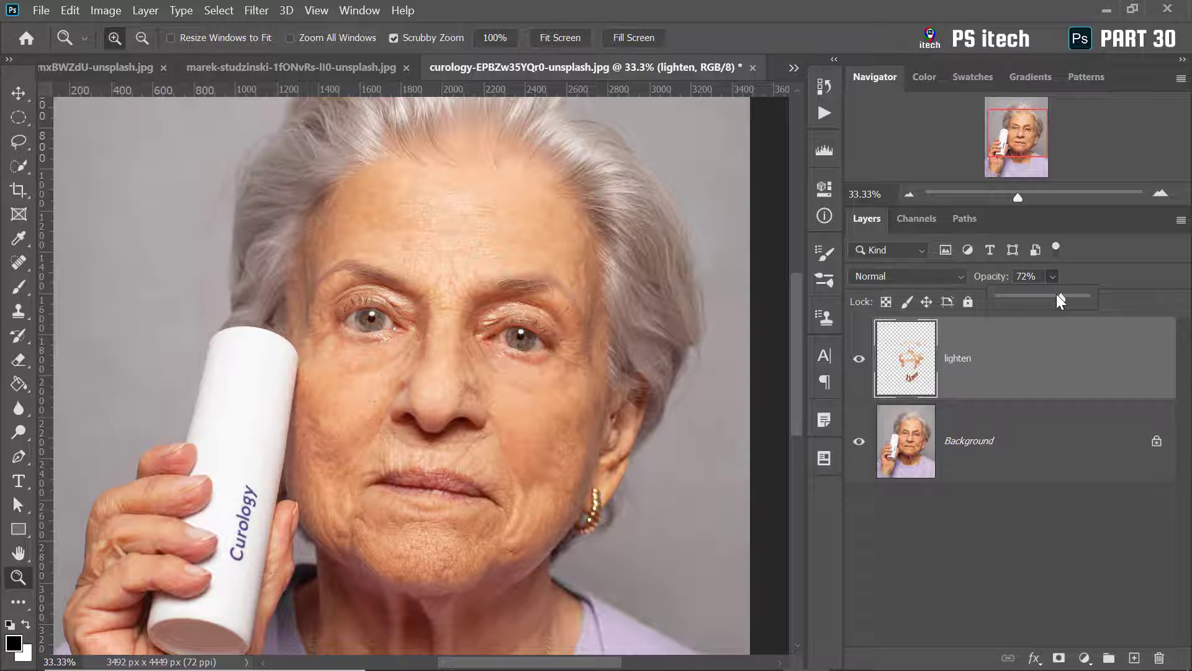
{"action": "left_click", "coordinate": [859, 358]}
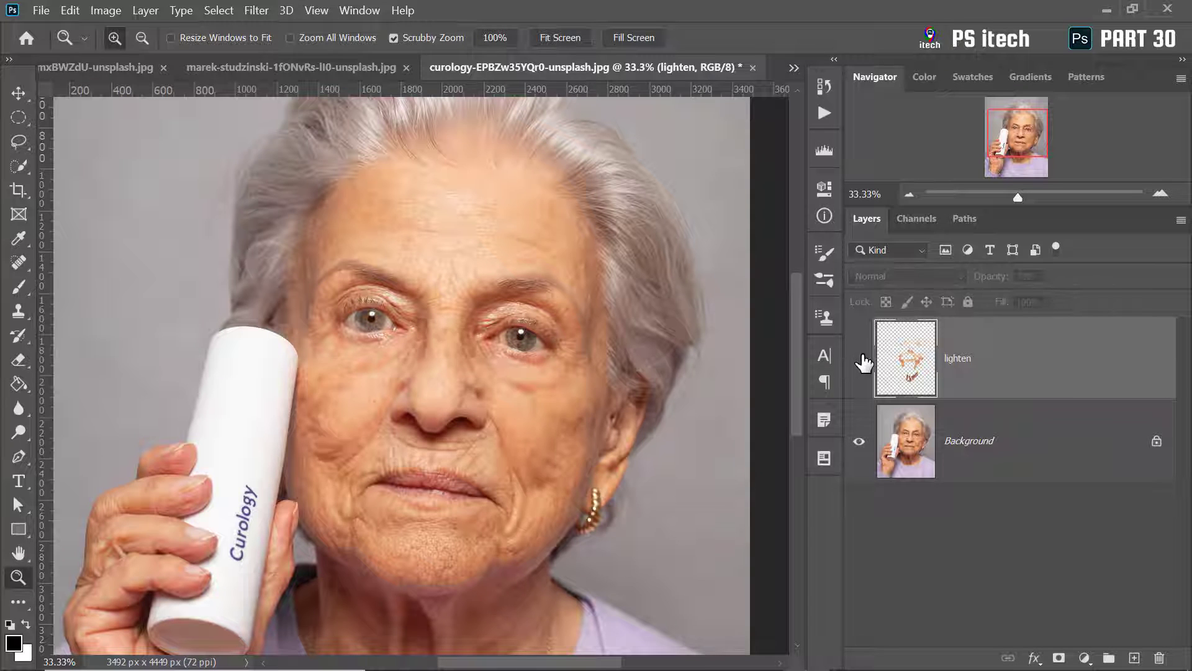
{"action": "left_click", "coordinate": [859, 359]}
Heal the forehead wrinkles on the lighten layer with the Spot Healing Brush at 116 px, using Replace mode and Create Texture.
{"action": "key", "text": "j"}
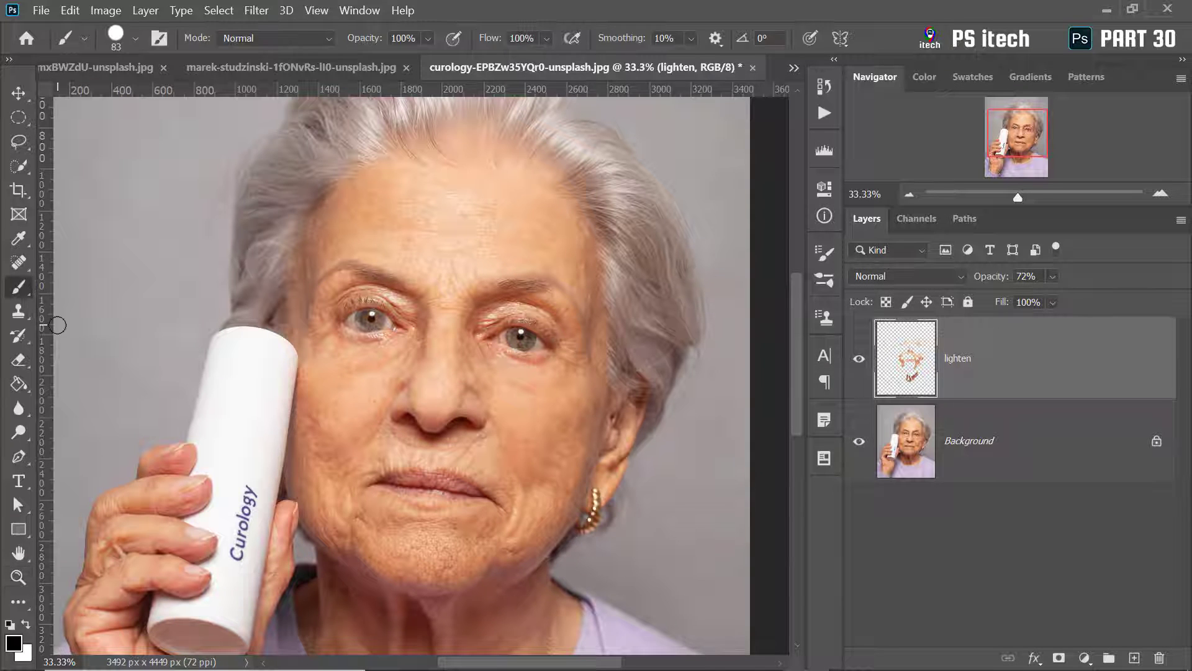
{"action": "left_click", "coordinate": [241, 40]}
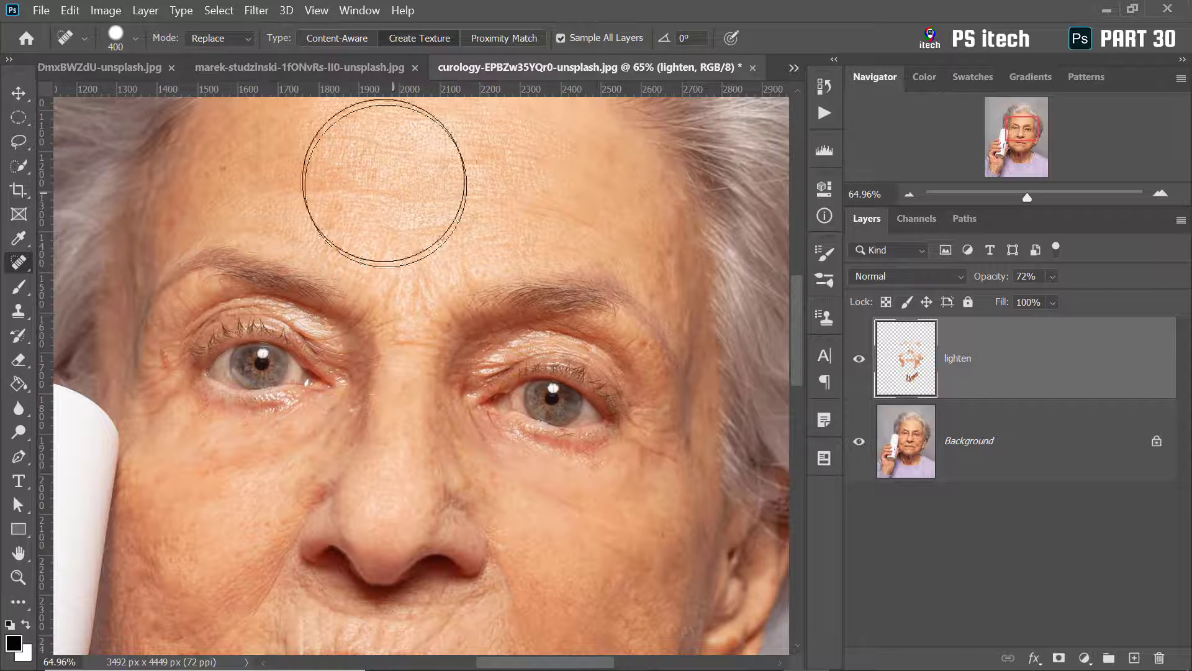
{"action": "right_click", "coordinate": [385, 173]}
{"action": "left_click_drag", "start_coordinate": [498, 215], "coordinate": [541, 214]}
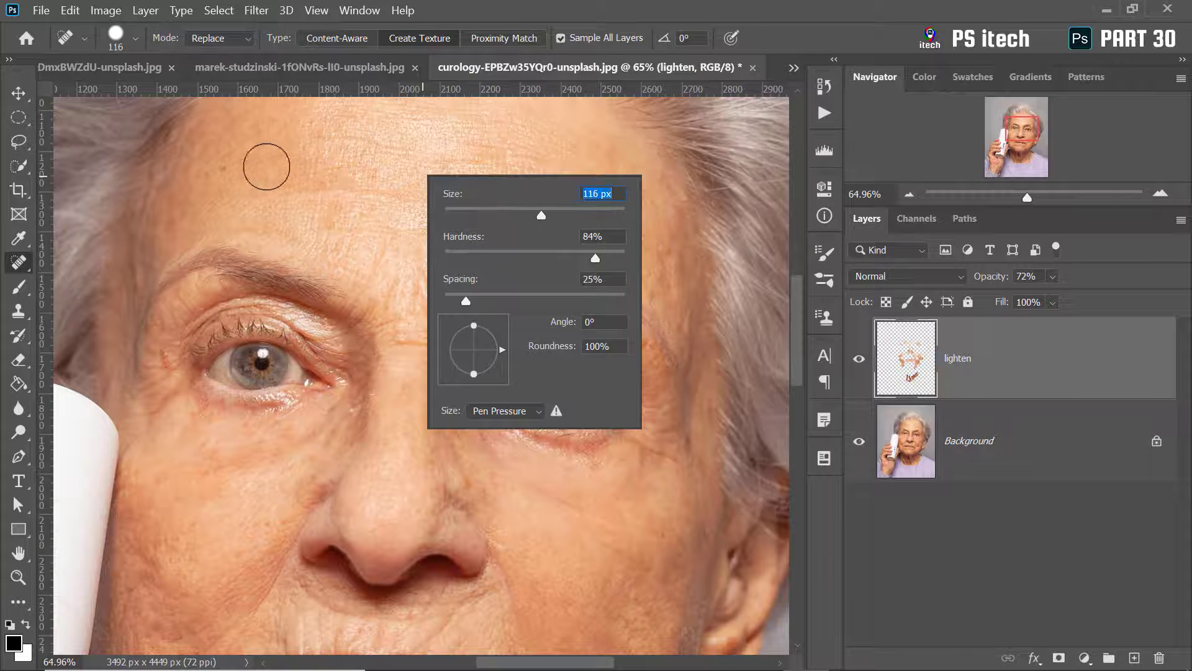
{"action": "left_click_drag", "start_coordinate": [264, 180], "coordinate": [373, 177]}
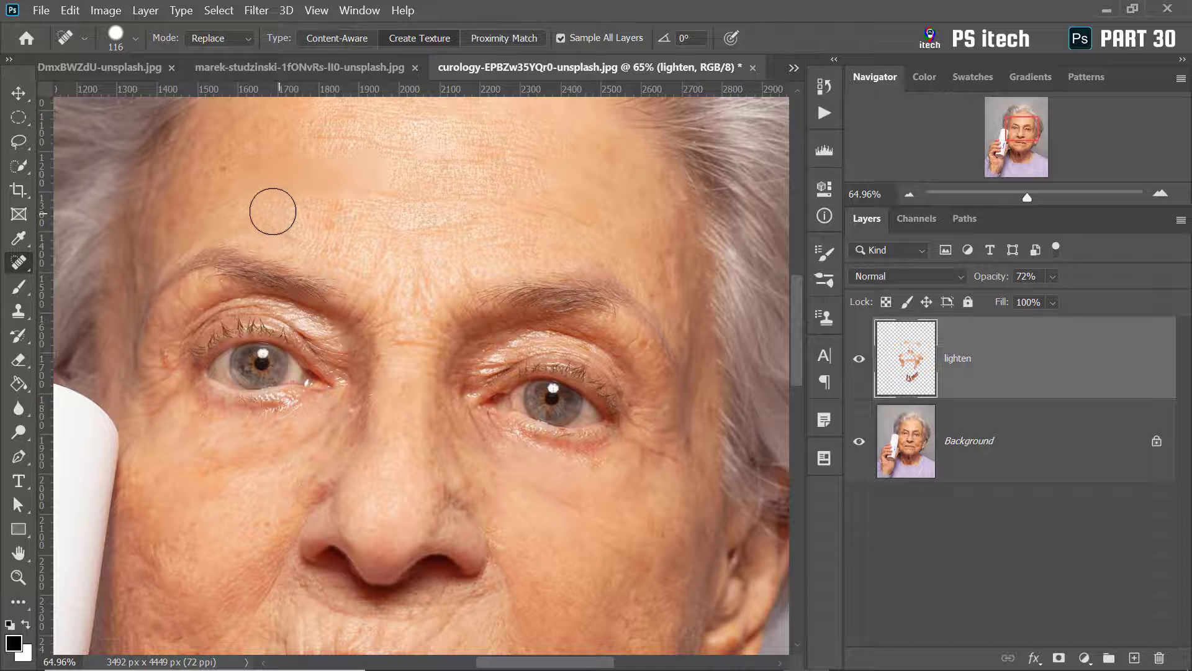
{"action": "mouse_move", "coordinate": [272, 212]}
{"action": "left_mouse_down"}
{"action": "mouse_move", "coordinate": [372, 210]}
{"action": "mouse_move", "coordinate": [441, 192]}
{"action": "left_mouse_up"}
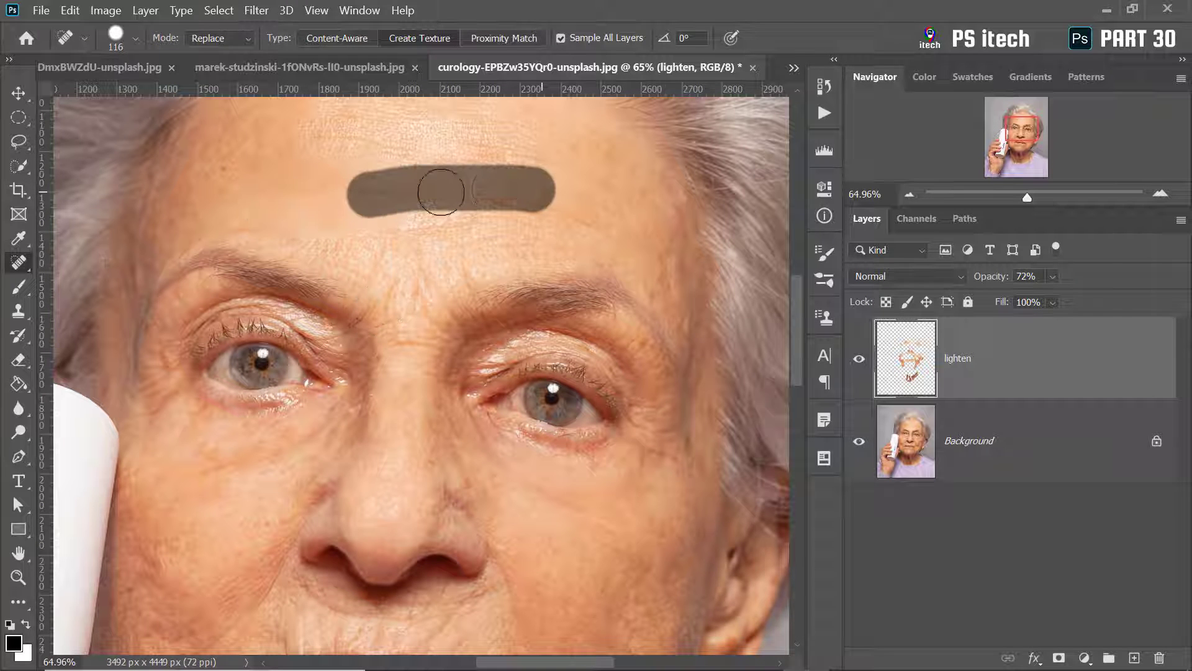
{"action": "scroll", "coordinate": [426, 173], "scroll_direction": "up", "scroll_amount": 2}
{"action": "left_click_drag", "start_coordinate": [302, 221], "coordinate": [515, 189]}
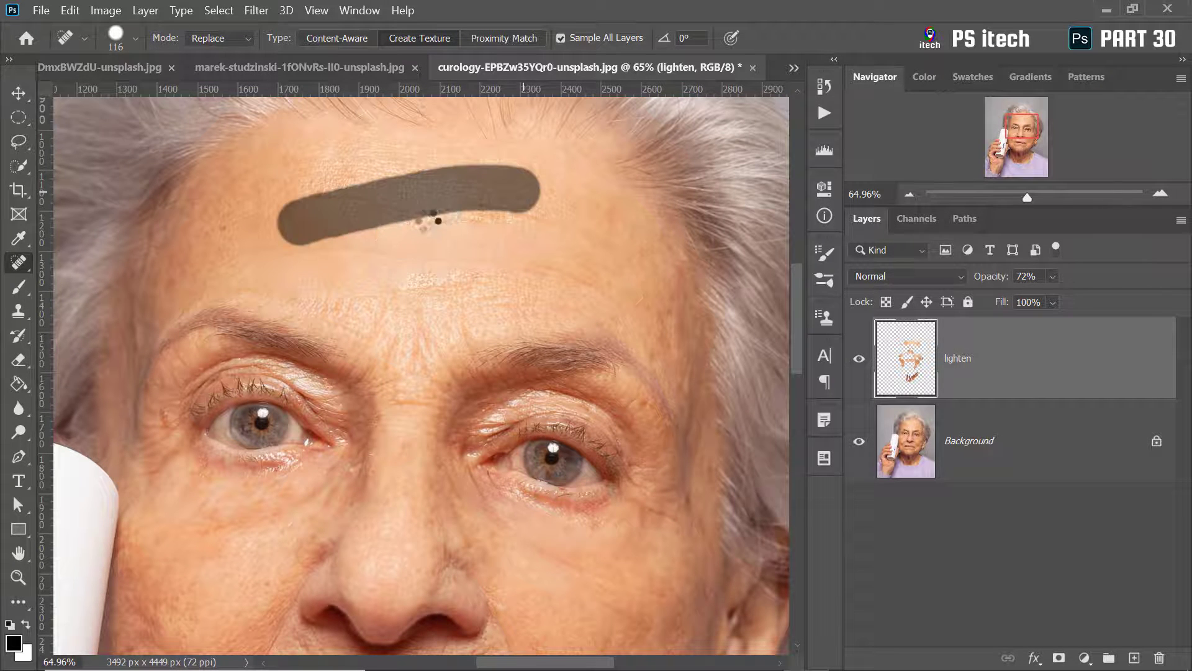
{"action": "left_click_drag", "start_coordinate": [409, 221], "coordinate": [537, 221]}
{"action": "left_click_drag", "start_coordinate": [414, 266], "coordinate": [556, 270]}
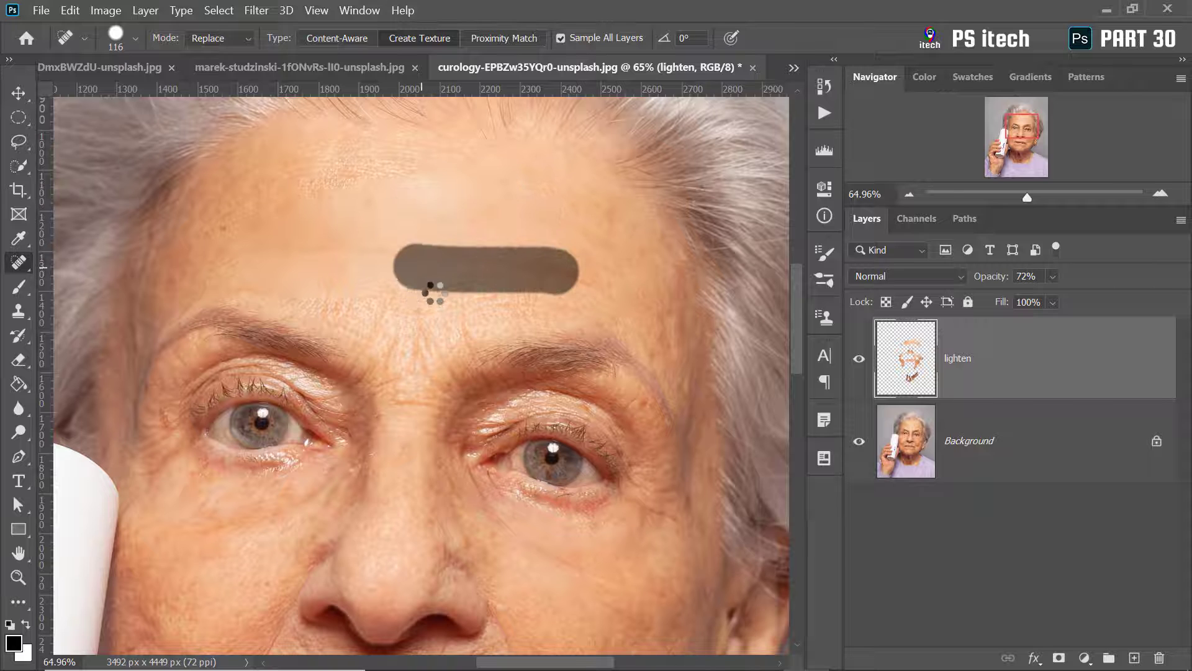
{"action": "left_click_drag", "start_coordinate": [385, 282], "coordinate": [547, 280]}
Add an empty layer above the lighten layer, reselect lighten, and heal the wrinkles and spots on the cheeks, under-eye area and nose.
{"action": "left_click", "coordinate": [1134, 658]}
{"action": "left_click", "coordinate": [981, 450]}
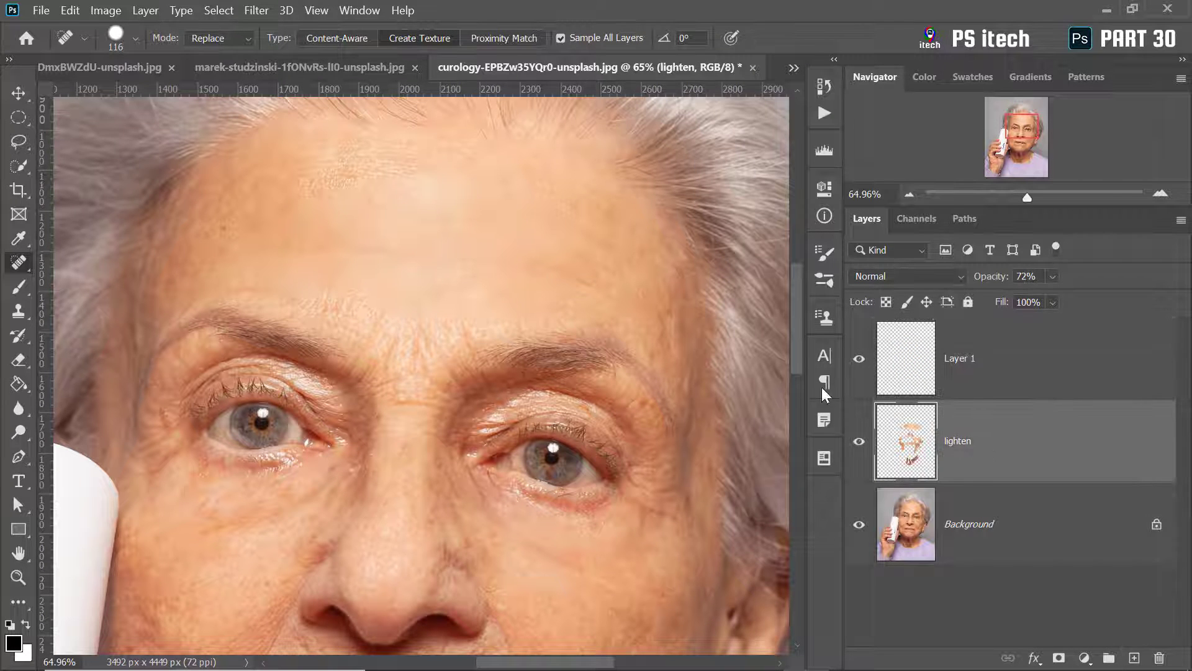
{"action": "scroll", "coordinate": [652, 359], "scroll_direction": "down", "scroll_amount": 8}
{"action": "left_click_drag", "start_coordinate": [534, 336], "coordinate": [562, 395]}
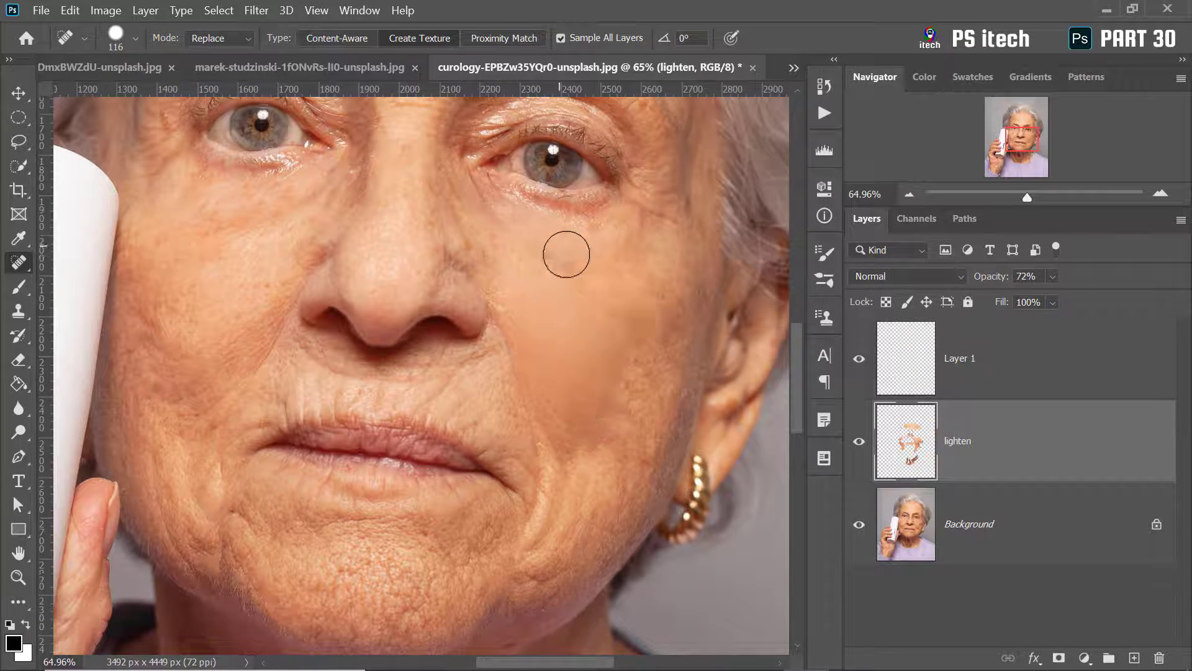
{"action": "left_click_drag", "start_coordinate": [638, 310], "coordinate": [640, 423]}
{"action": "left_click_drag", "start_coordinate": [627, 376], "coordinate": [624, 510]}
{"action": "scroll", "coordinate": [615, 381], "scroll_direction": "up", "scroll_amount": 5}
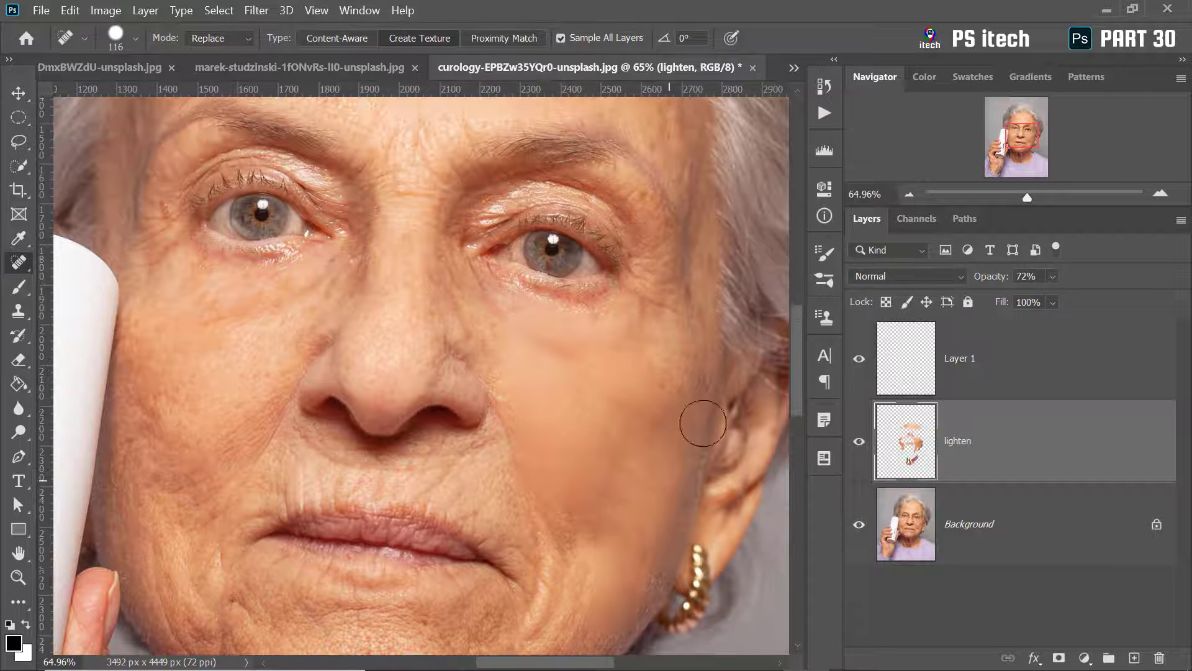
{"action": "left_click_drag", "start_coordinate": [663, 329], "coordinate": [652, 434]}
{"action": "mouse_move", "coordinate": [618, 329]}
{"action": "left_mouse_down"}
{"action": "mouse_move", "coordinate": [584, 339]}
{"action": "mouse_move", "coordinate": [516, 298]}
{"action": "mouse_move", "coordinate": [479, 320]}
{"action": "mouse_move", "coordinate": [497, 348]}
{"action": "mouse_move", "coordinate": [435, 307]}
{"action": "left_mouse_up"}
{"action": "left_click_drag", "start_coordinate": [413, 226], "coordinate": [390, 348]}
Toggle the lighten layer's visibility several times to compare the face before and after healing.
{"action": "left_click", "coordinate": [861, 442]}
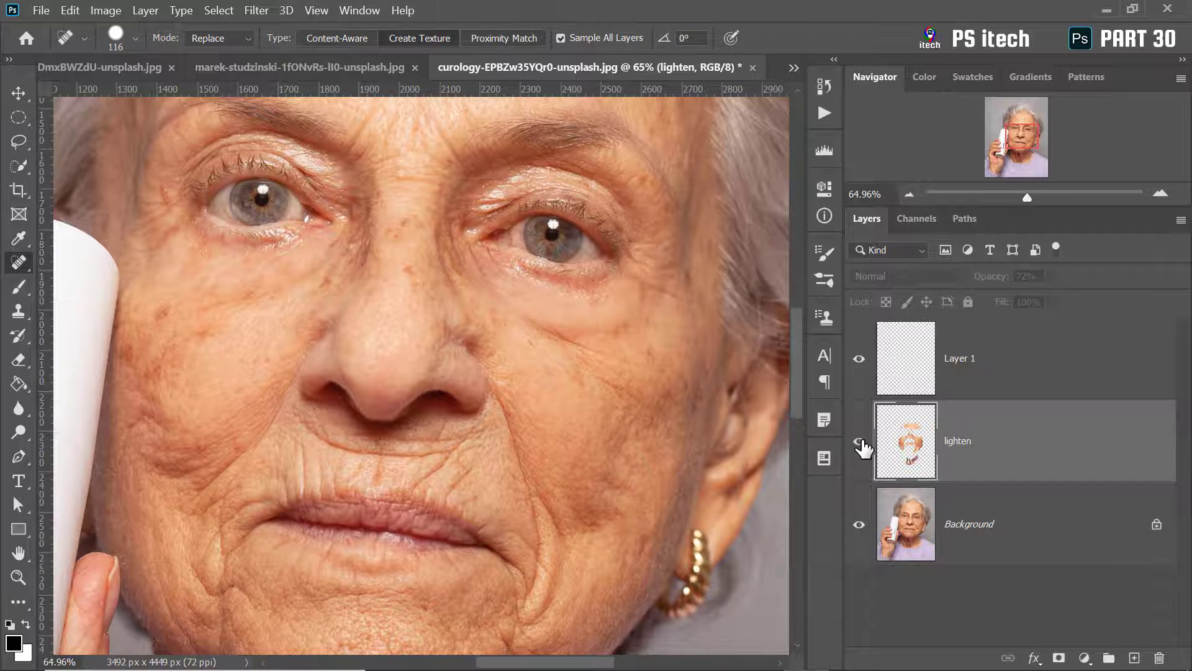
{"action": "left_click", "coordinate": [861, 442]}
{"action": "left_click", "coordinate": [861, 442]}
{"action": "left_click", "coordinate": [861, 442]}
{"action": "left_click", "coordinate": [861, 442]}
{"action": "left_click", "coordinate": [861, 442]}
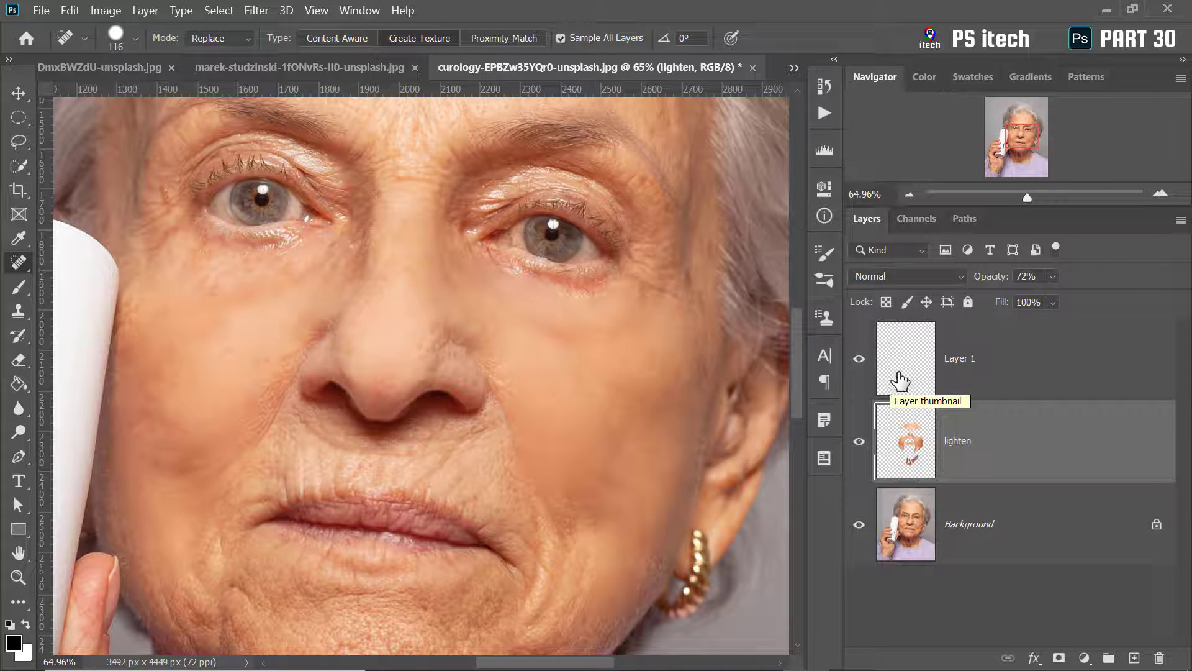
Open the purple flowers photo from the Downloads folder.
{"action": "key", "text": "ctrl+o"}
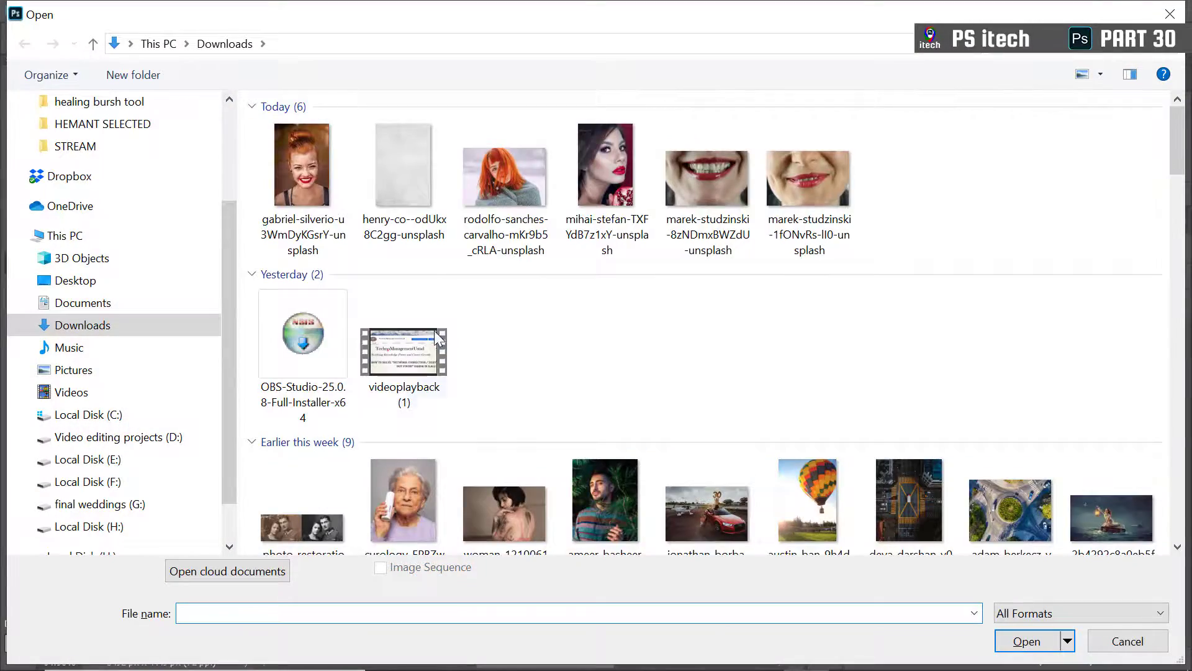
{"action": "scroll", "coordinate": [674, 332], "scroll_direction": "down", "scroll_amount": 5}
{"action": "double_click", "coordinate": [603, 311]}
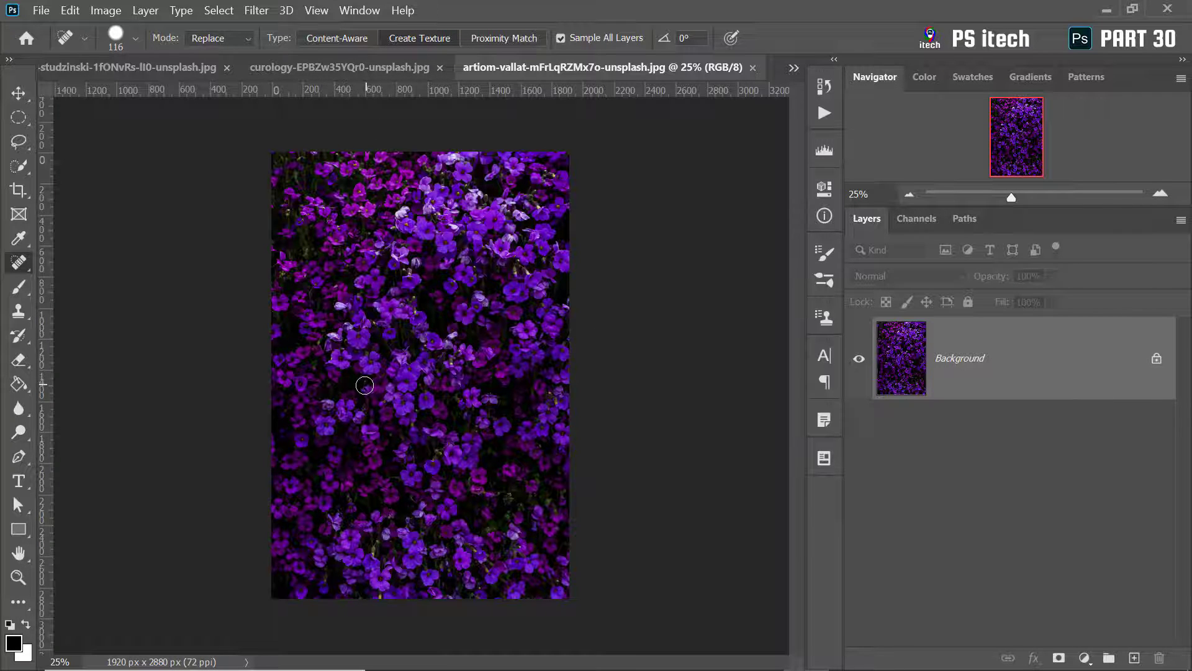
Enlarge the healing brush to 500 px, paint across the upper strip of flowers with Create Texture, and inspect the texture at 100%.
{"action": "key", "text": "bracketright"}
{"action": "key", "text": "bracketright"}
{"action": "key", "text": "bracketright"}
{"action": "key", "text": "bracketright"}
{"action": "key", "text": "bracketright"}
{"action": "key", "text": "bracketright"}
{"action": "key", "text": "bracketright"}
{"action": "left_click_drag", "start_coordinate": [277, 185], "coordinate": [606, 178]}
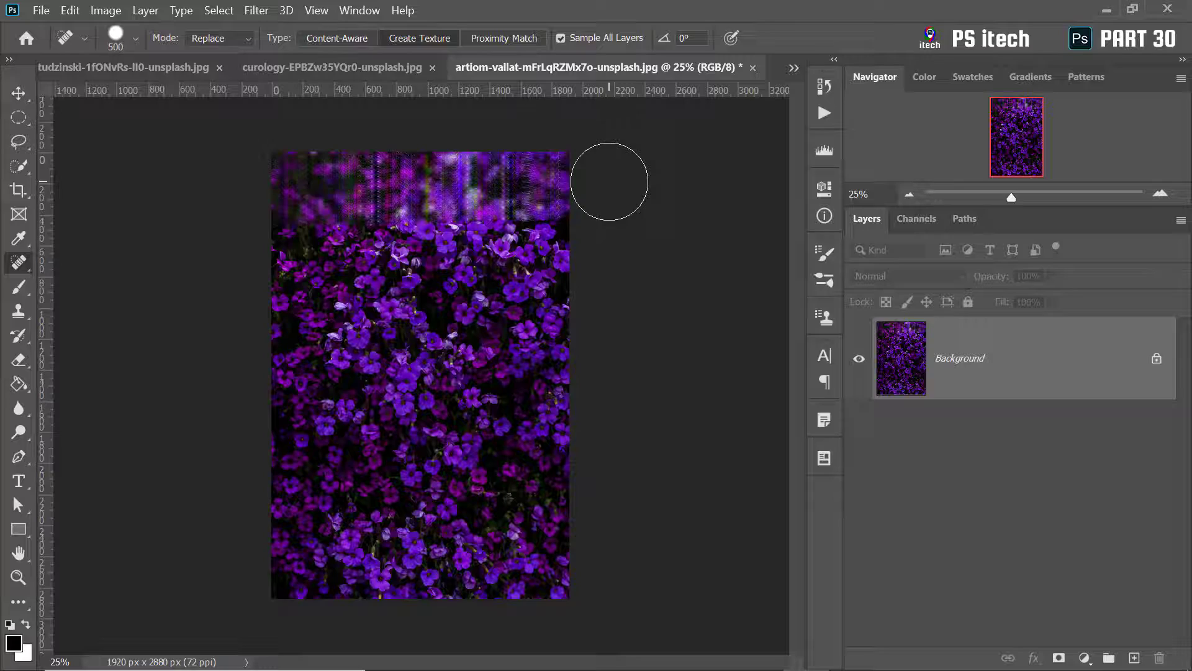
{"action": "key", "text": "z"}
{"action": "mouse_move", "coordinate": [439, 152]}
{"action": "left_mouse_down"}
{"action": "mouse_move", "coordinate": [530, 305]}
{"action": "mouse_move", "coordinate": [660, 472]}
{"action": "mouse_move", "coordinate": [655, 418]}
{"action": "mouse_move", "coordinate": [713, 466]}
{"action": "mouse_move", "coordinate": [714, 455]}
{"action": "left_mouse_up"}
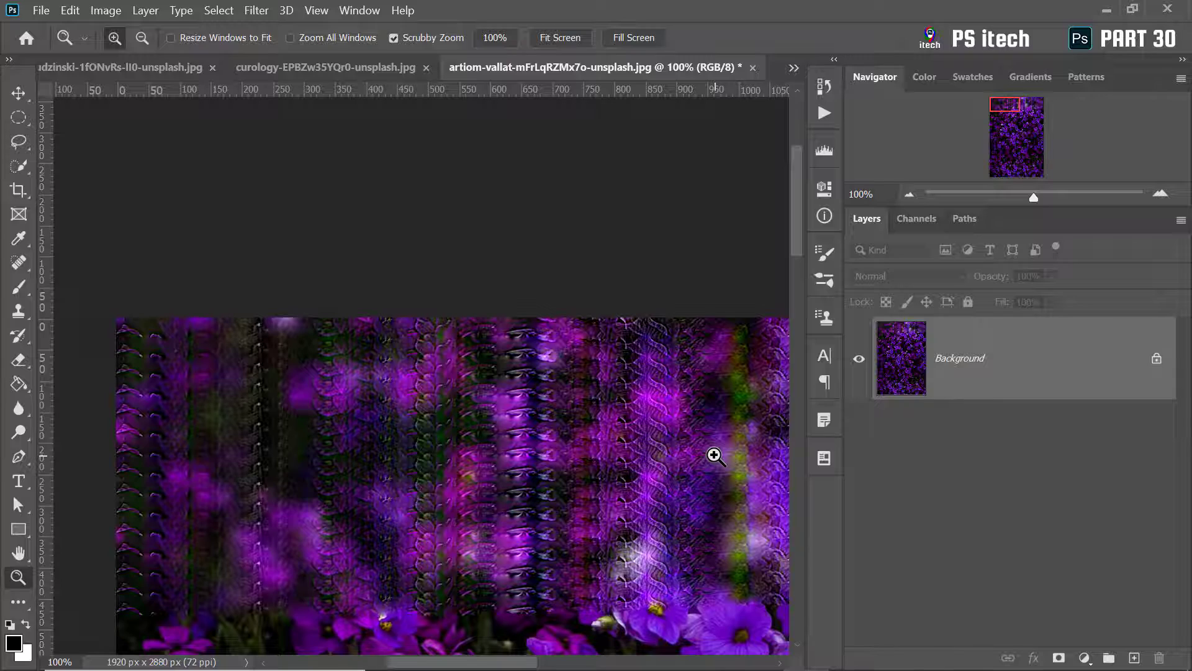
Open the soap-bubbles-83758 image from the Downloads folder.
{"action": "key", "text": "ctrl+o"}
{"action": "scroll", "coordinate": [587, 257], "scroll_direction": "down", "scroll_amount": 8}
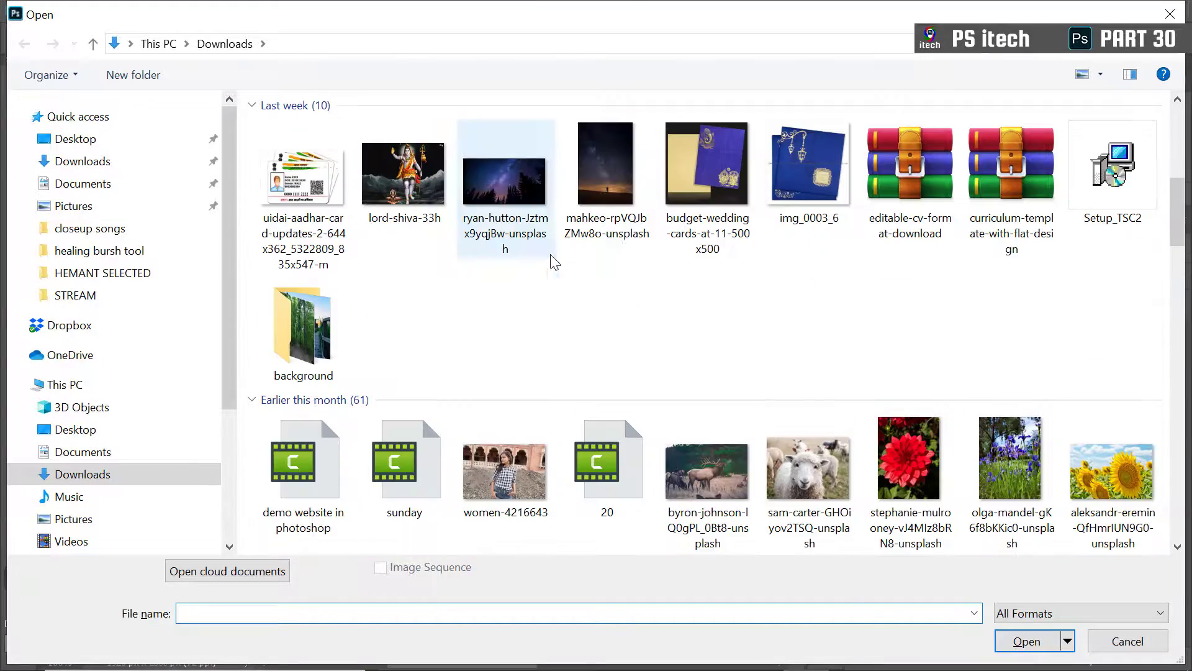
{"action": "scroll", "coordinate": [601, 268], "scroll_direction": "down", "scroll_amount": 10}
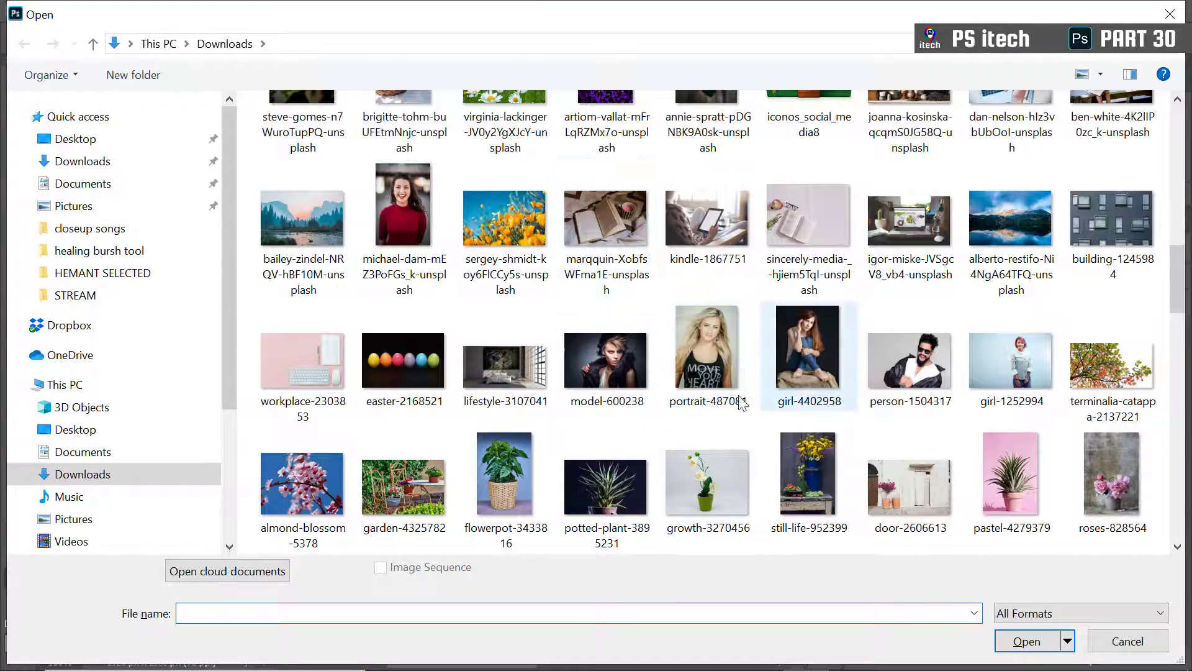
{"action": "scroll", "coordinate": [807, 497], "scroll_direction": "down", "scroll_amount": 5}
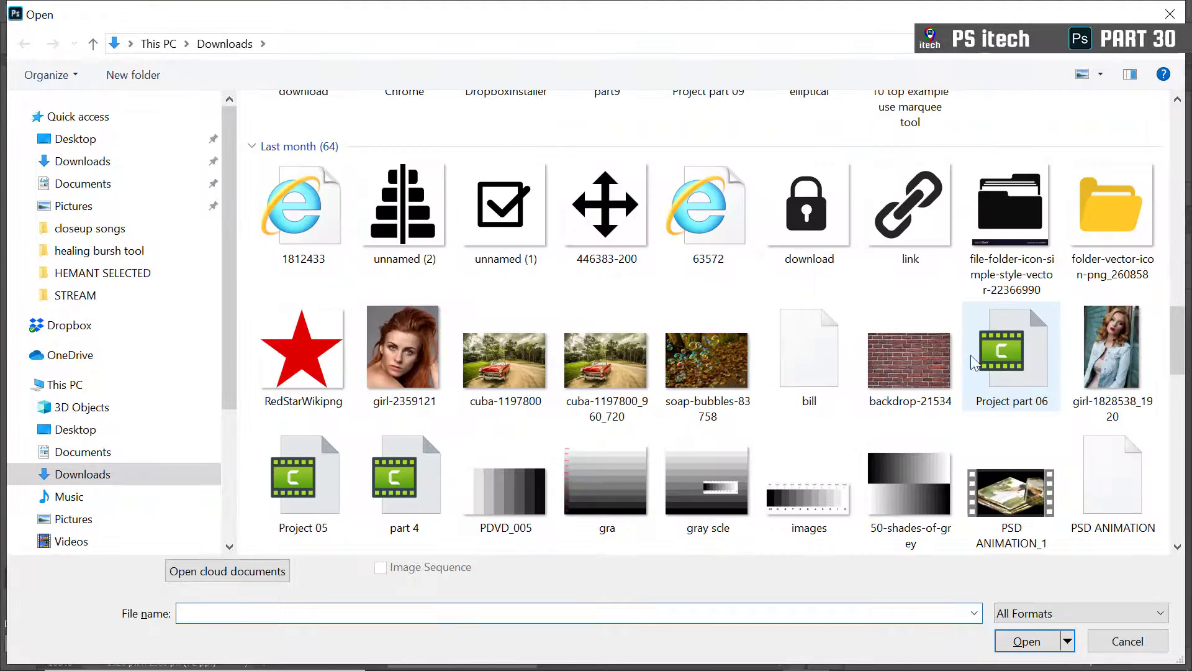
{"action": "double_click", "coordinate": [706, 338]}
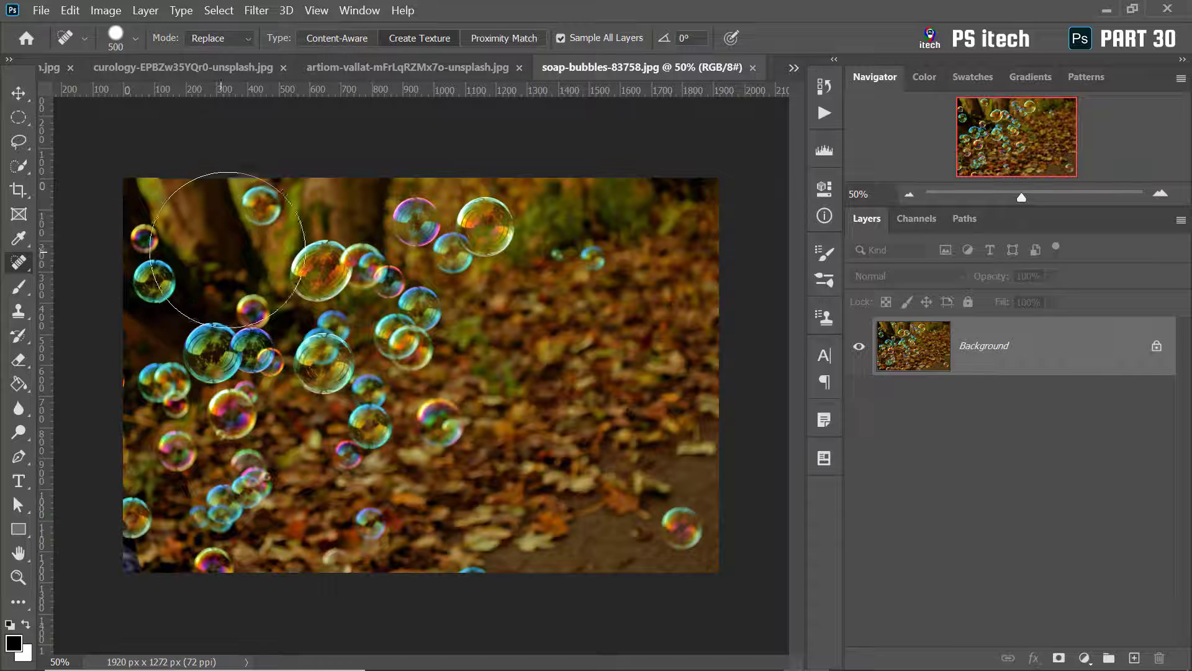
Set the healing mode to Normal, paint one 500 px stroke across the upper bubbles, and examine the generated texture up close.
{"action": "left_click", "coordinate": [218, 38]}
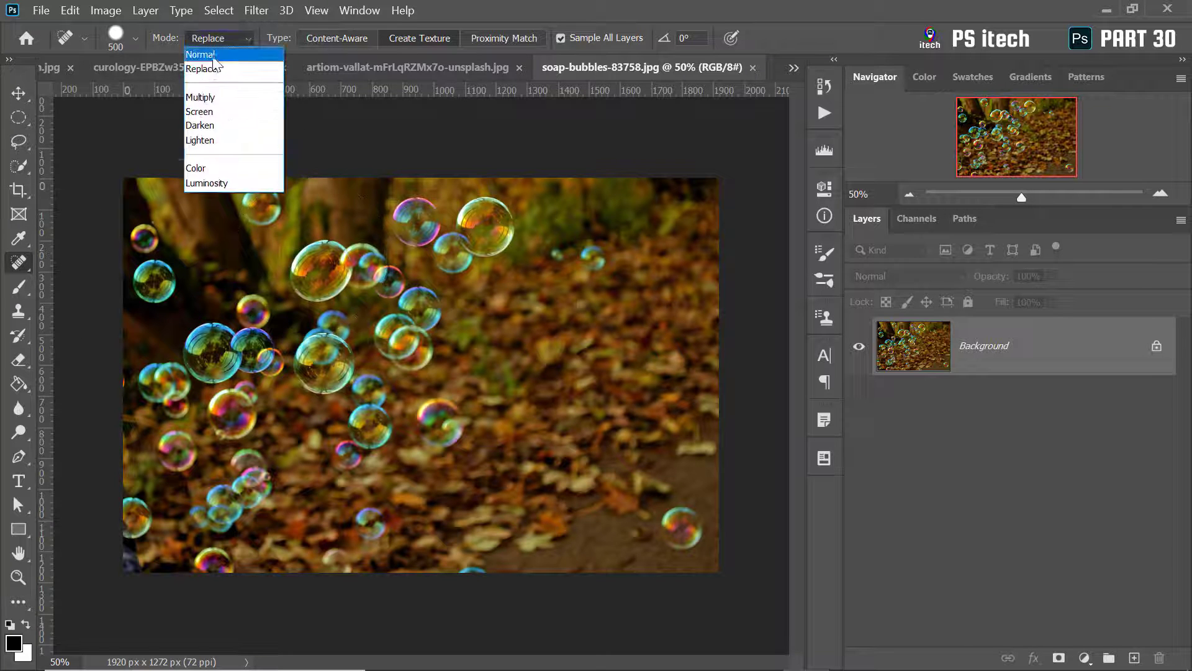
{"action": "left_click", "coordinate": [213, 57]}
{"action": "left_click", "coordinate": [220, 41]}
{"action": "left_click", "coordinate": [205, 51]}
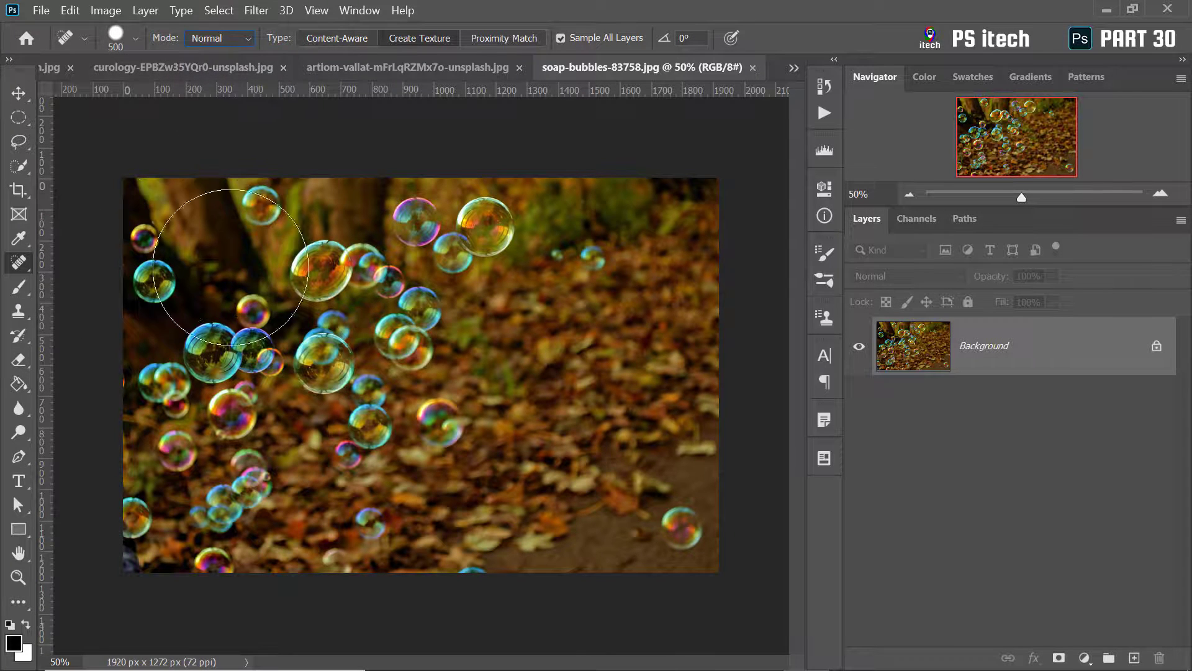
{"action": "left_click_drag", "start_coordinate": [200, 267], "coordinate": [646, 255]}
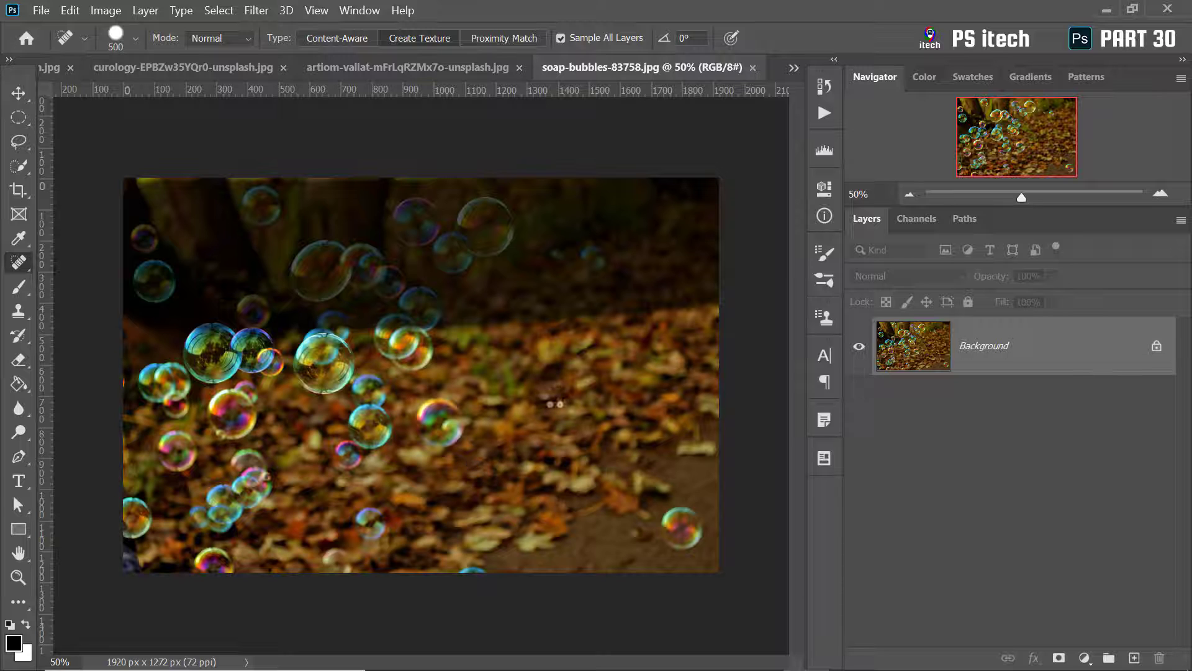
{"action": "left_click", "coordinate": [559, 391]}
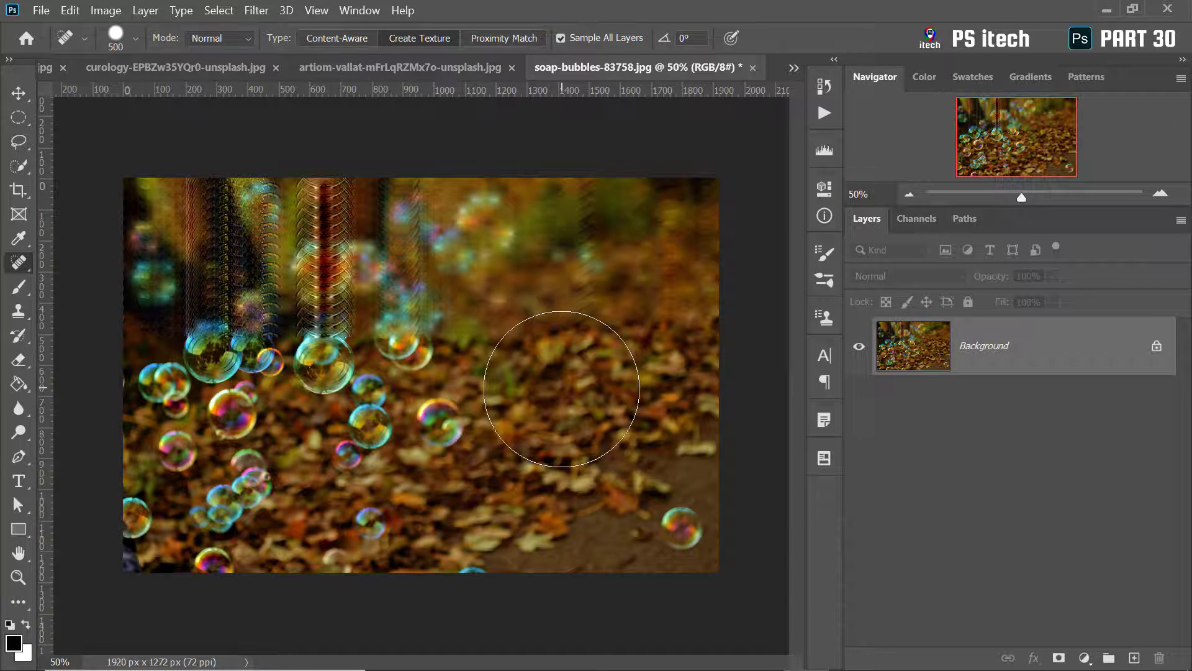
{"action": "scroll", "coordinate": [377, 263], "scroll_direction": "up", "scroll_amount": 2}
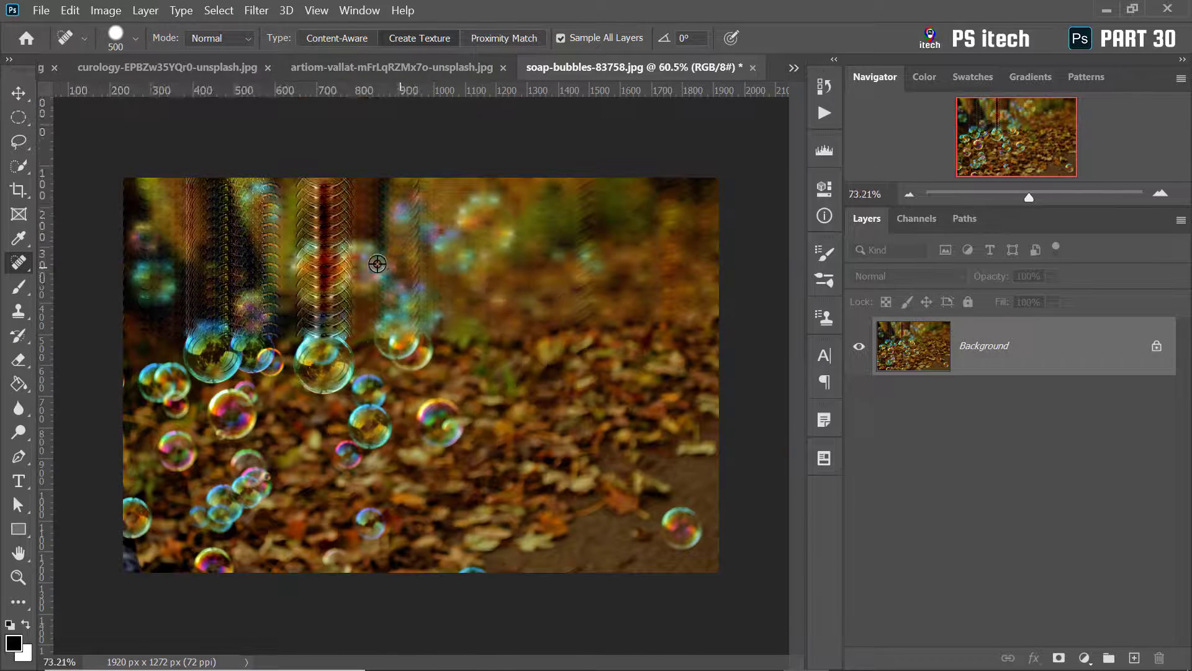
{"action": "scroll", "coordinate": [377, 264], "scroll_direction": "up", "scroll_amount": 5}
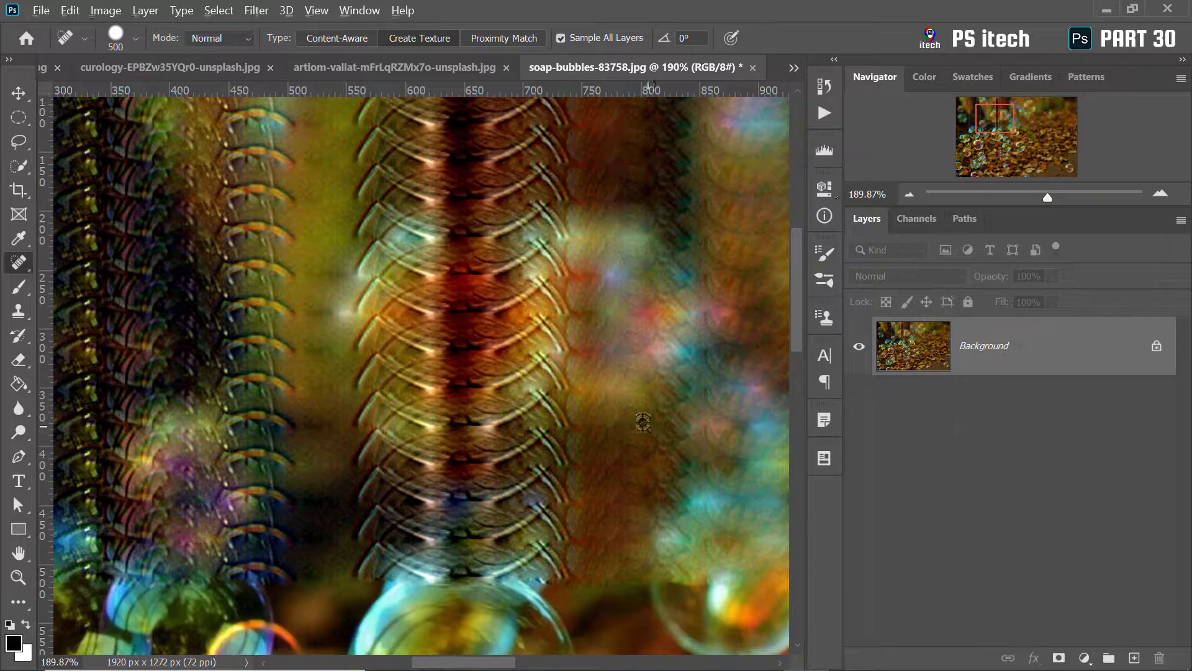
{"action": "scroll", "coordinate": [643, 422], "scroll_direction": "down", "scroll_amount": 4}
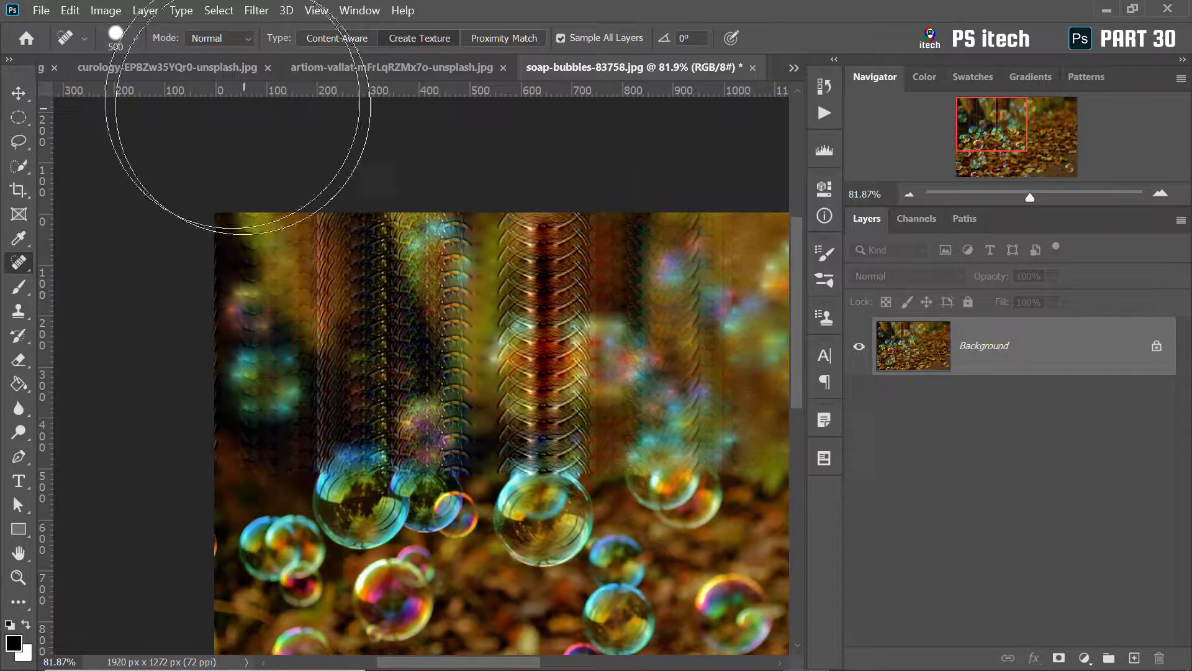
Return to the curology portrait and set the Spot Healing Brush type to Proximity Match.
{"action": "left_click", "coordinate": [319, 67]}
{"action": "left_click", "coordinate": [398, 66]}
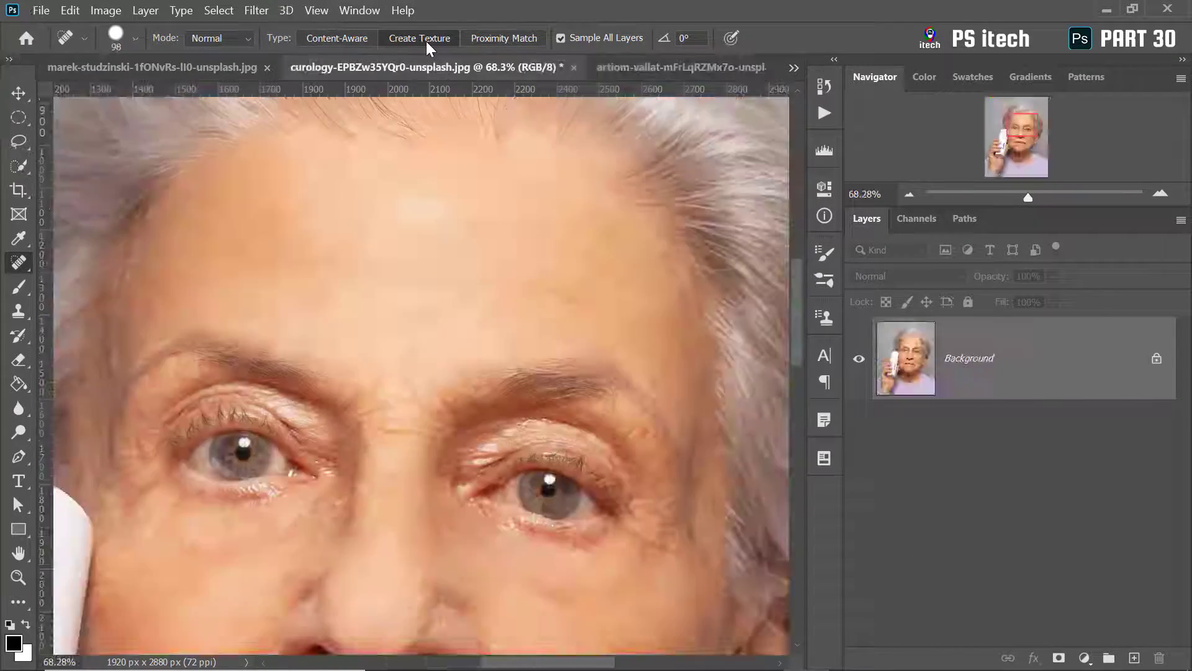
{"action": "left_click", "coordinate": [491, 37]}
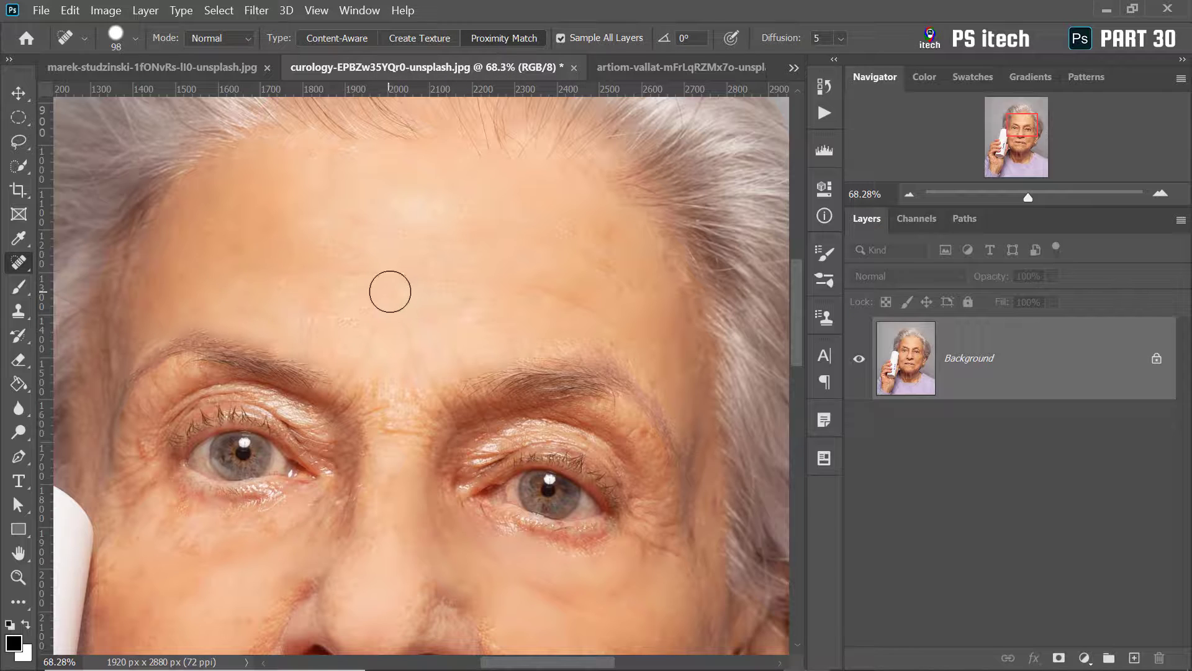
{"action": "scroll", "coordinate": [420, 273], "scroll_direction": "up", "scroll_amount": 1}
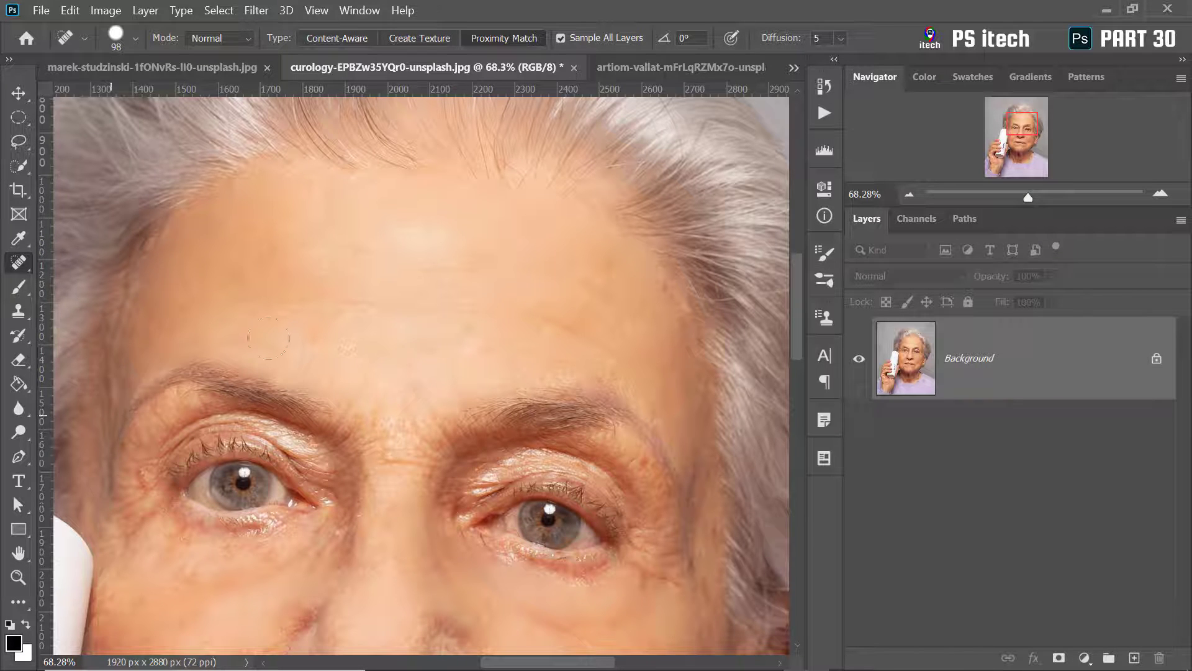
Paint two black dots on the forehead with the Brush at 34 px, and switch back to the Spot Healing Brush.
{"action": "left_click", "coordinate": [19, 287]}
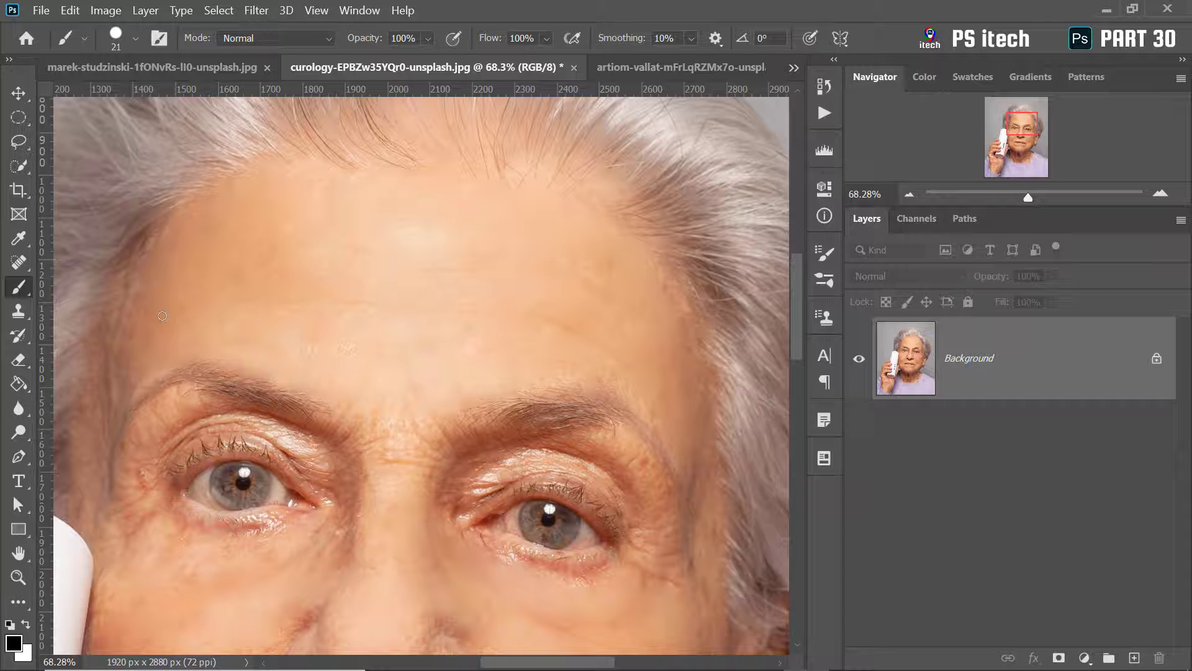
{"action": "right_click", "coordinate": [477, 279]}
{"action": "left_click_drag", "start_coordinate": [586, 318], "coordinate": [594, 317]}
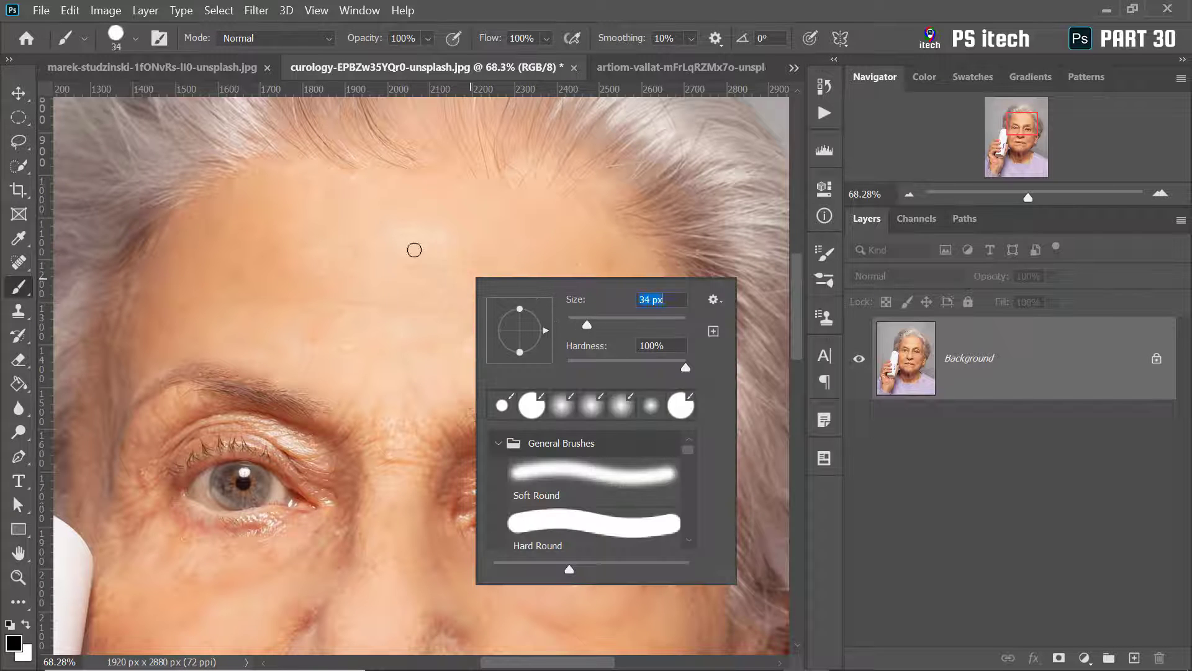
{"action": "left_click", "coordinate": [402, 249]}
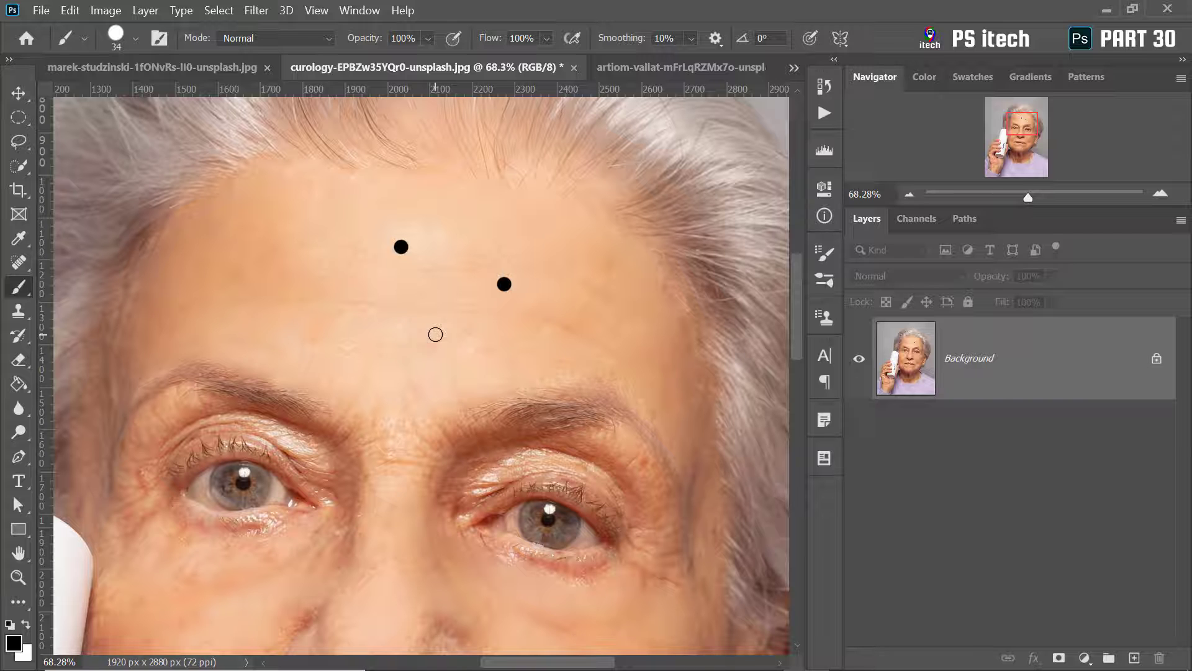
{"action": "right_click", "coordinate": [18, 262]}
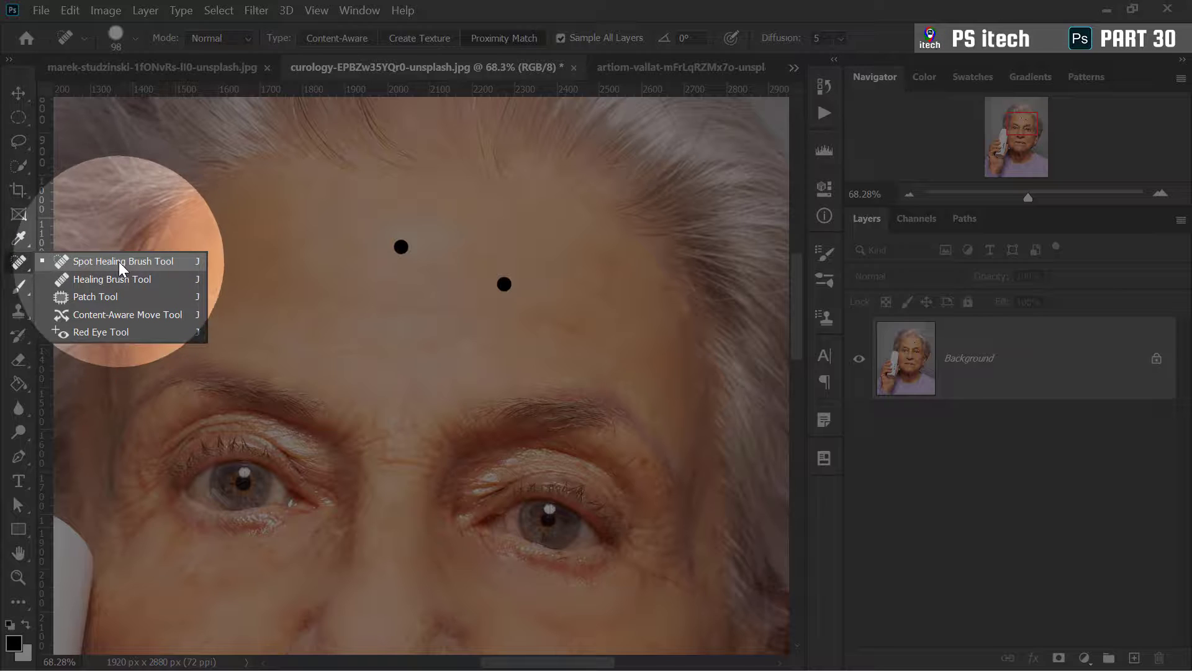
{"action": "left_click", "coordinate": [118, 262]}
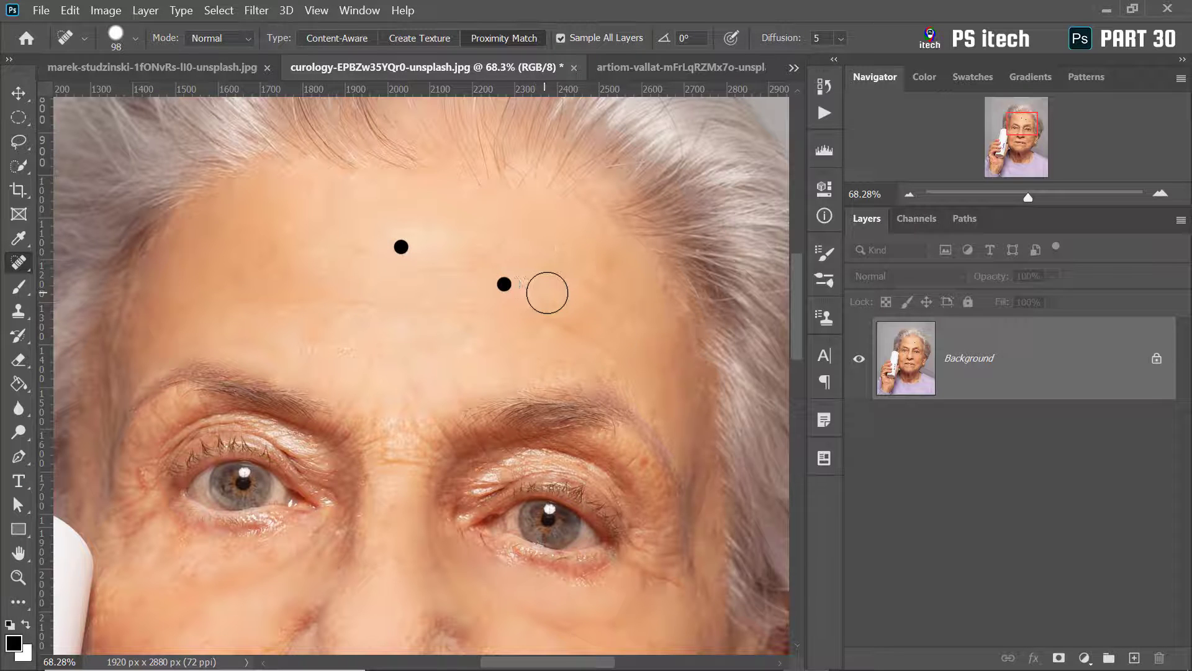
Set the Spot Healing Brush size to 76 px and heal both black dots on the forehead with Proximity Match.
{"action": "right_click", "coordinate": [547, 292]}
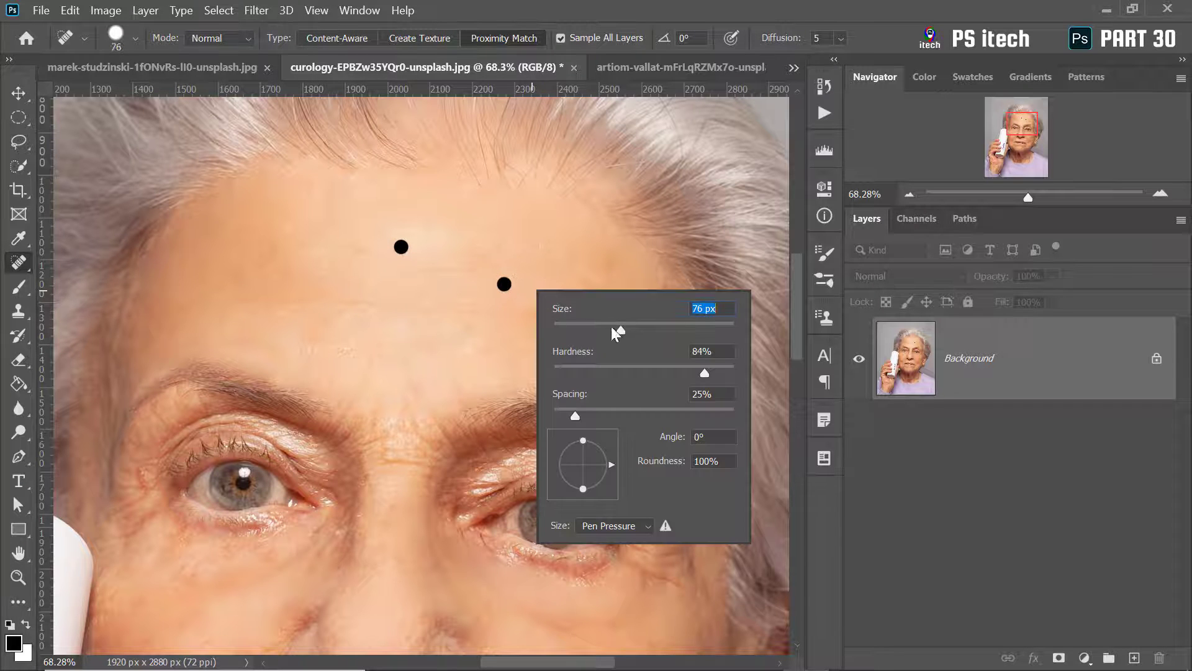
{"action": "key", "text": "Return"}
{"action": "left_click", "coordinate": [505, 284]}
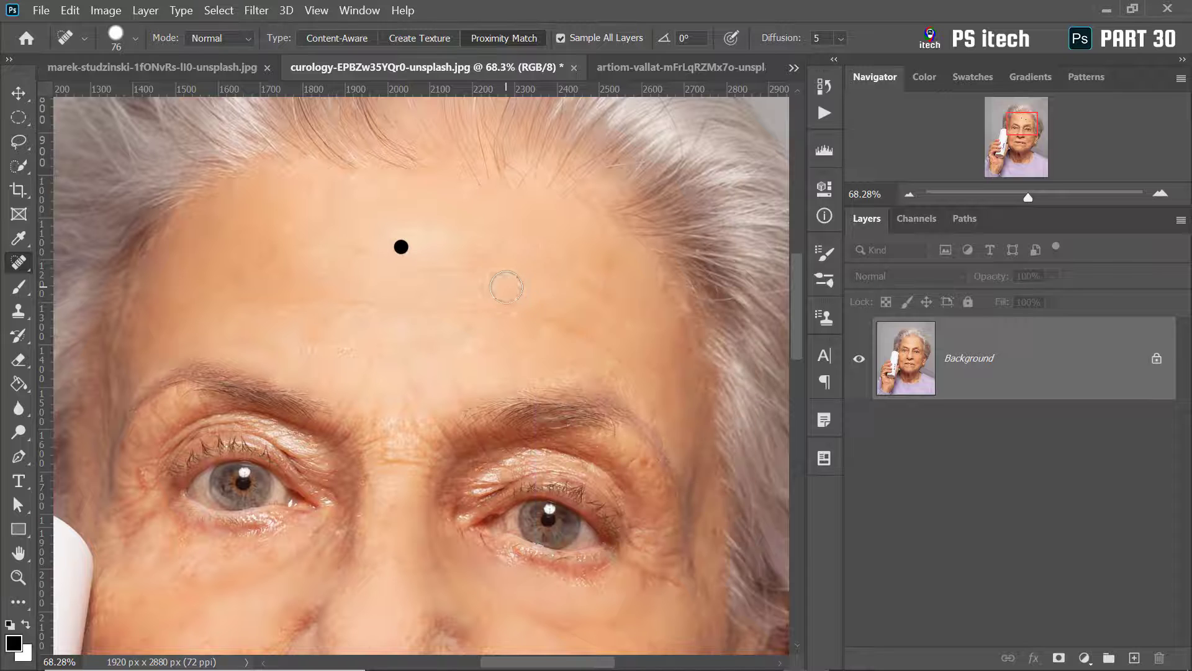
{"action": "left_click", "coordinate": [401, 247]}
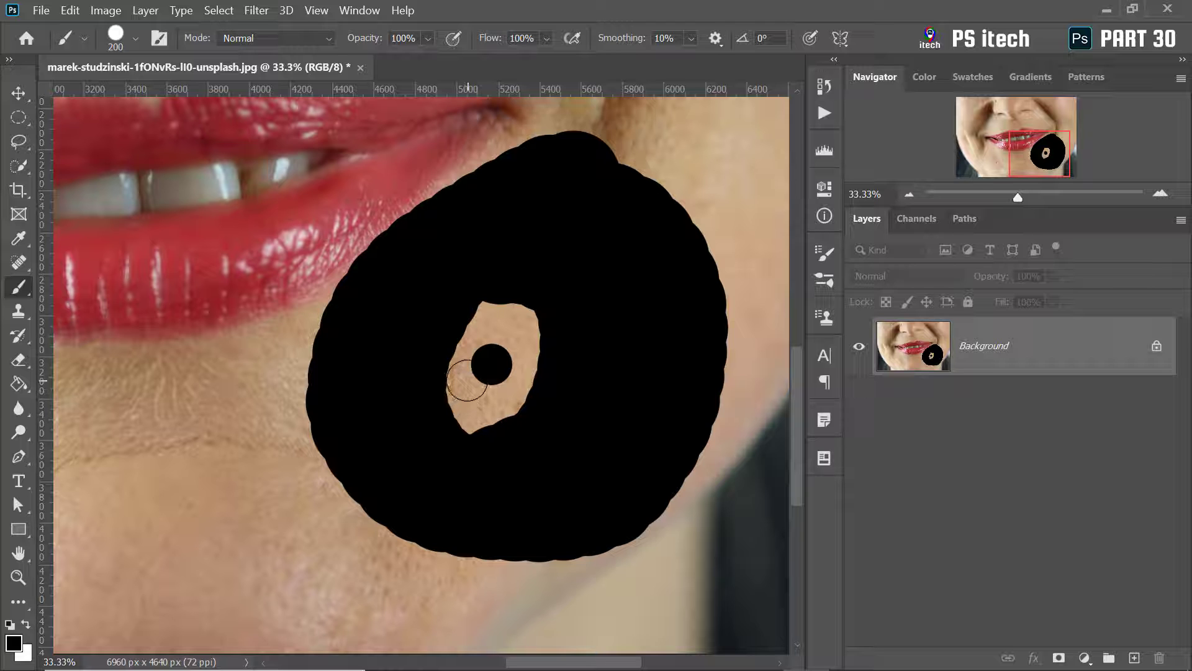
In the marek-studzinski portrait, switch to the Spot Healing Brush and enlarge it to 250 px to cover the dot inside the black ring.
{"action": "key", "text": "h"}
{"action": "key", "text": "j"}
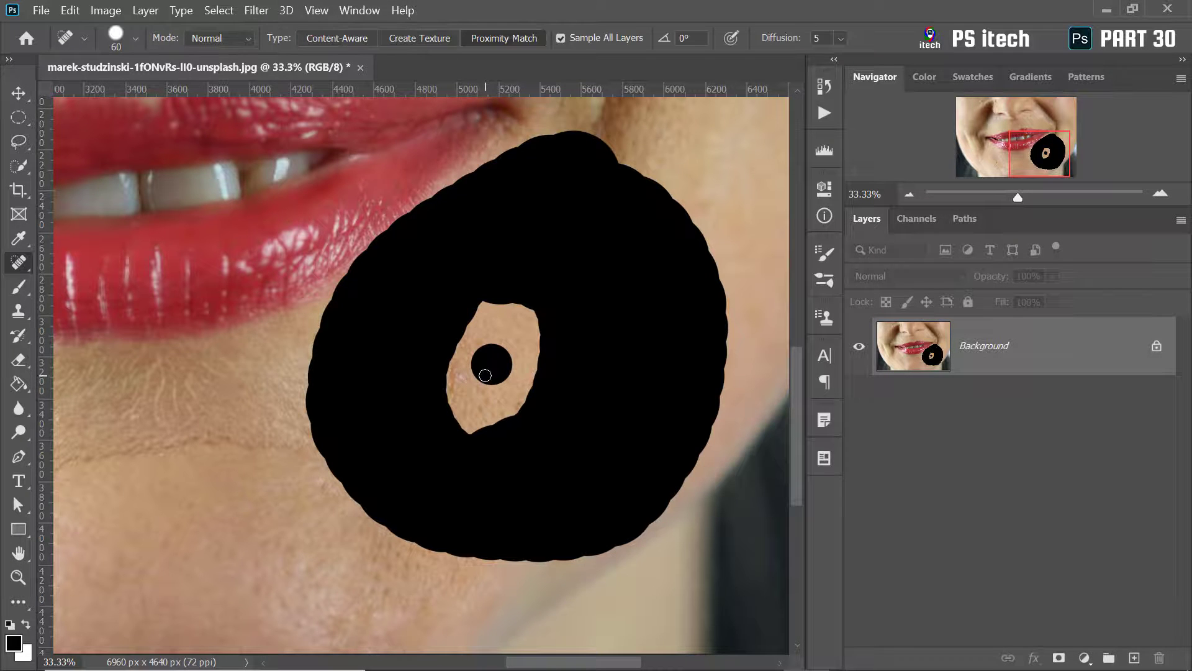
{"action": "right_click", "coordinate": [483, 367]}
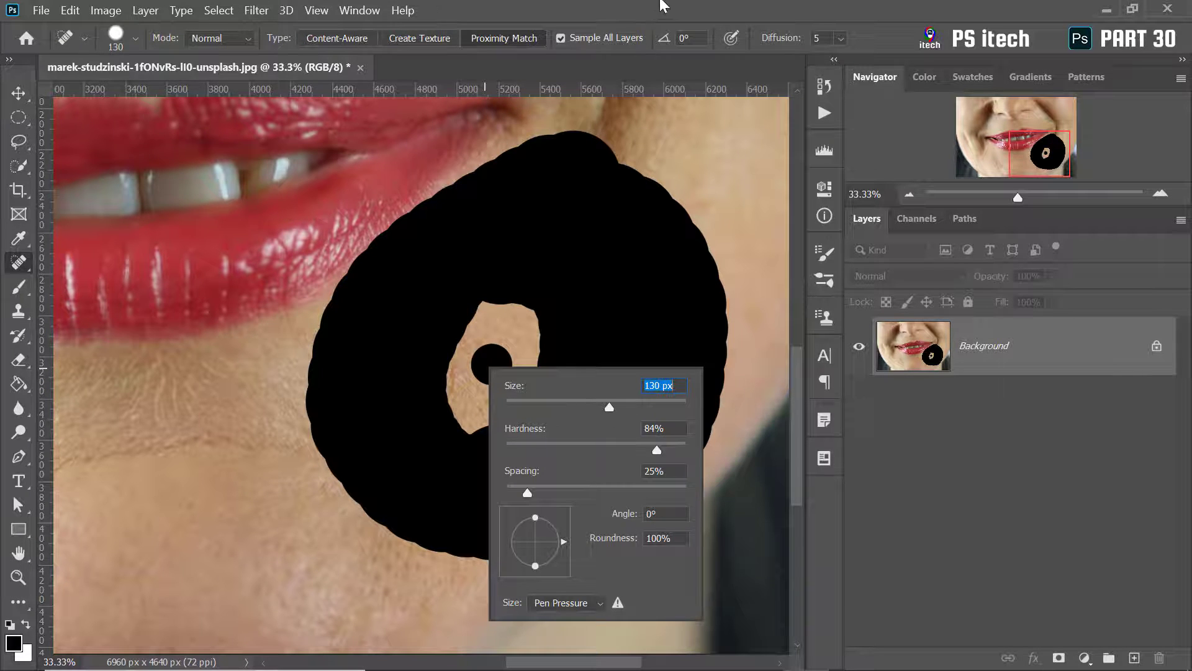
{"action": "key", "text": "Return"}
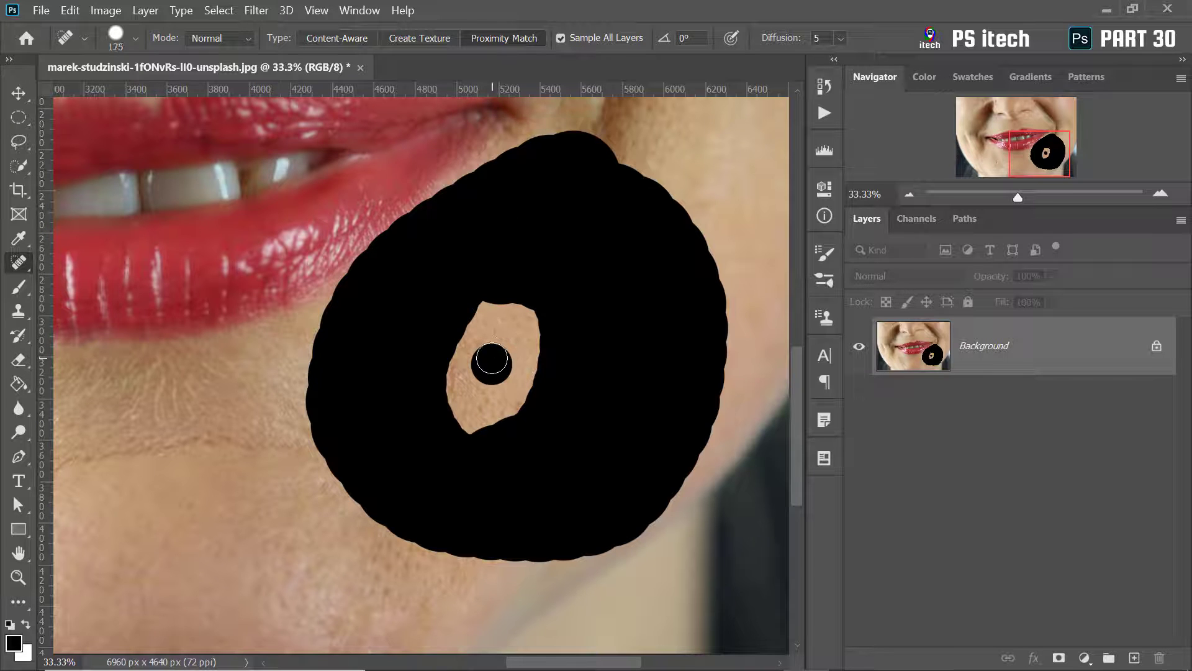
{"action": "key", "text": "bracketright"}
{"action": "key", "text": "bracketright"}
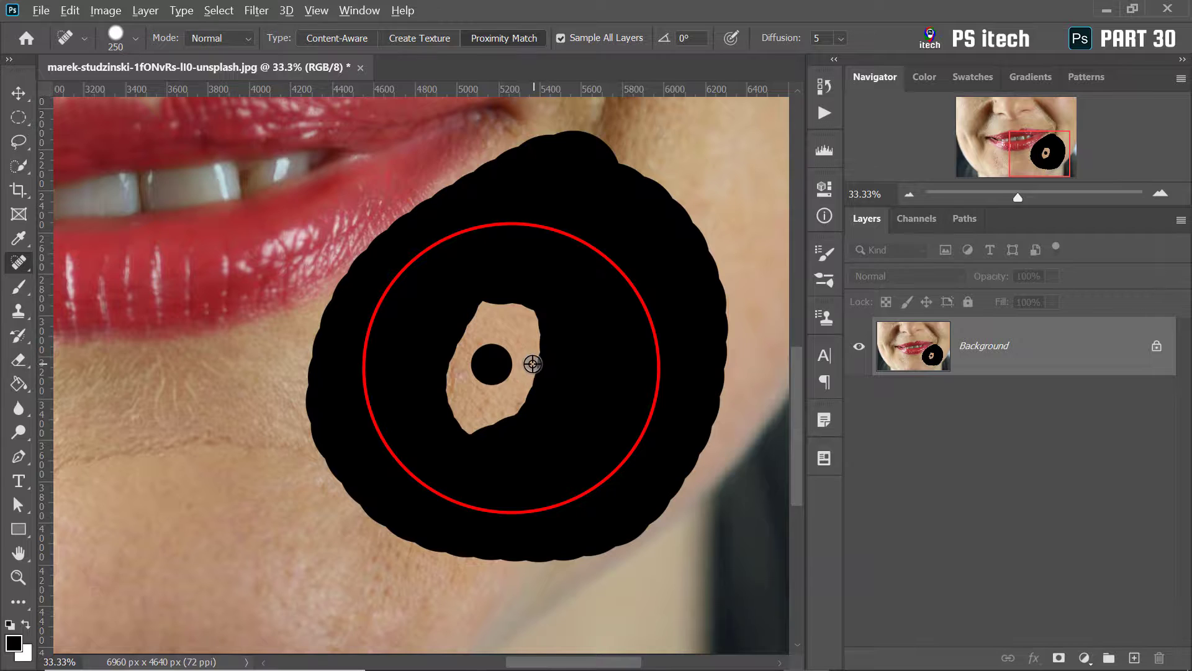
Try healing the black dot inside the ring twice with Proximity Match from slightly different positions, undoing each attempt.
{"action": "scroll", "coordinate": [534, 356], "scroll_direction": "down", "scroll_amount": 5}
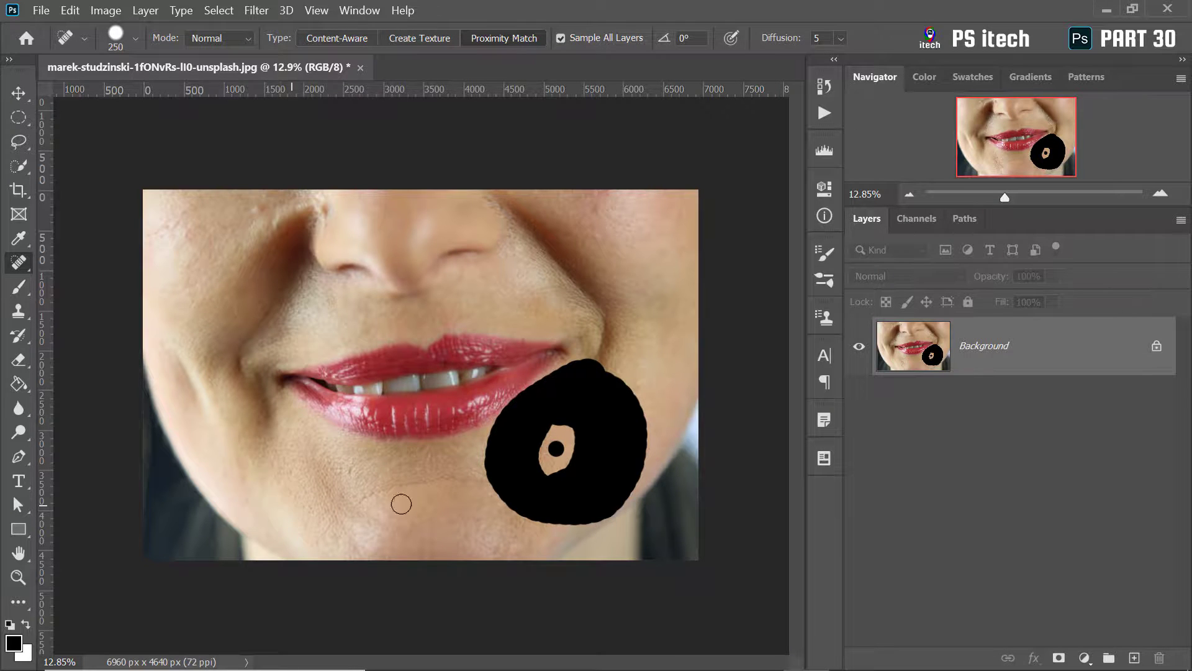
{"action": "scroll", "coordinate": [565, 463], "scroll_direction": "up", "scroll_amount": 5}
{"action": "left_click", "coordinate": [449, 261]}
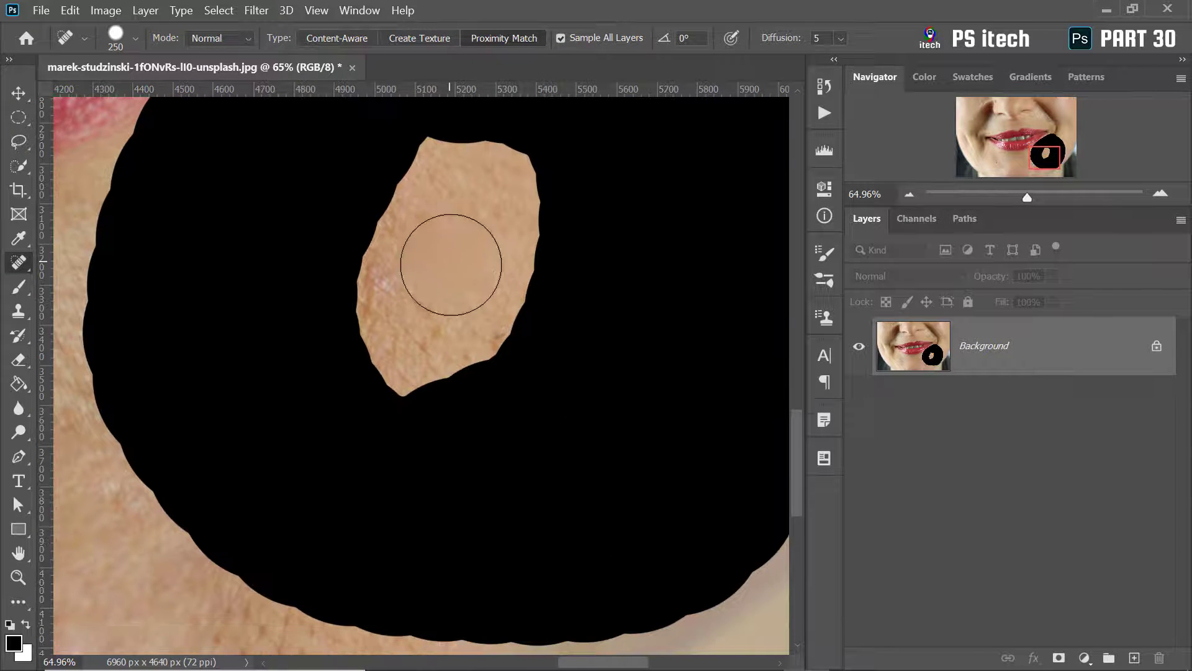
{"action": "key", "text": "ctrl+z"}
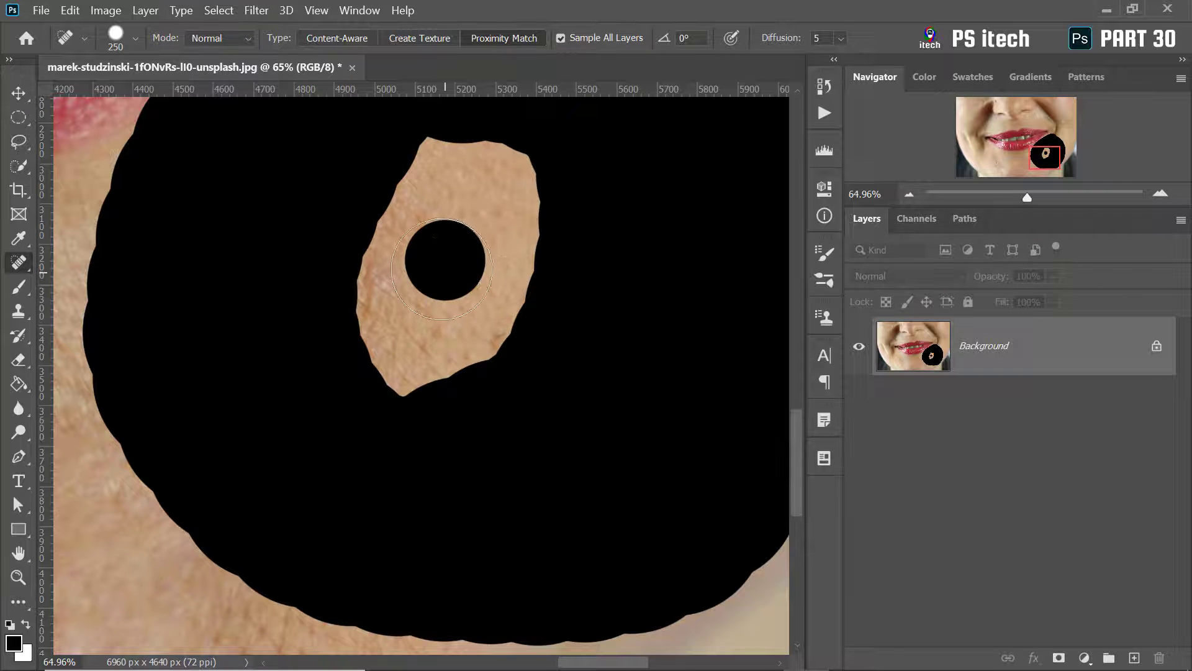
{"action": "left_click", "coordinate": [446, 267]}
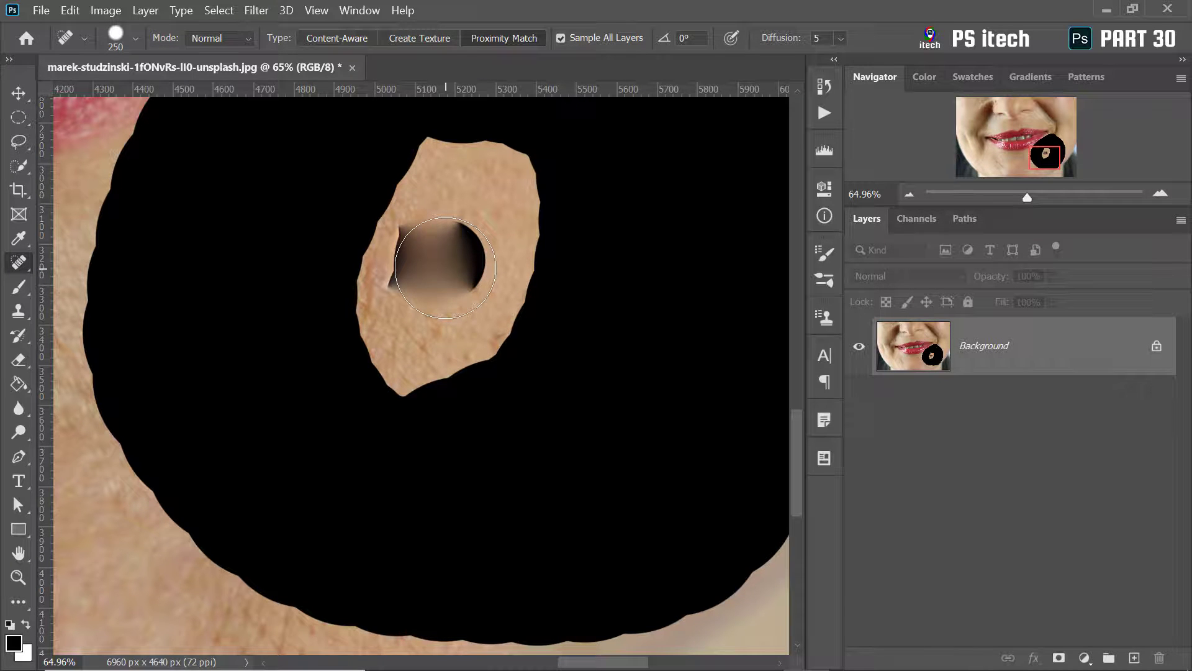
{"action": "key", "text": "ctrl+z"}
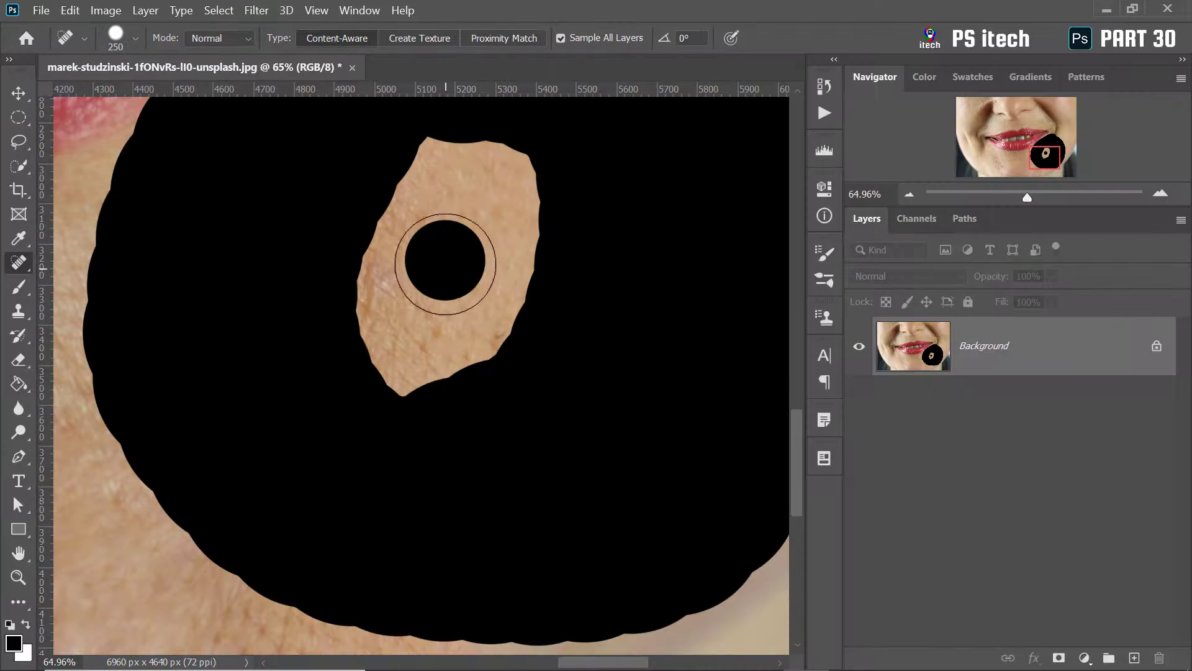
Heal the dot inside the ring with the Content-Aware type at 250 px, and dab once on the lower lip's highlight beside the ring.
{"action": "left_click", "coordinate": [447, 259]}
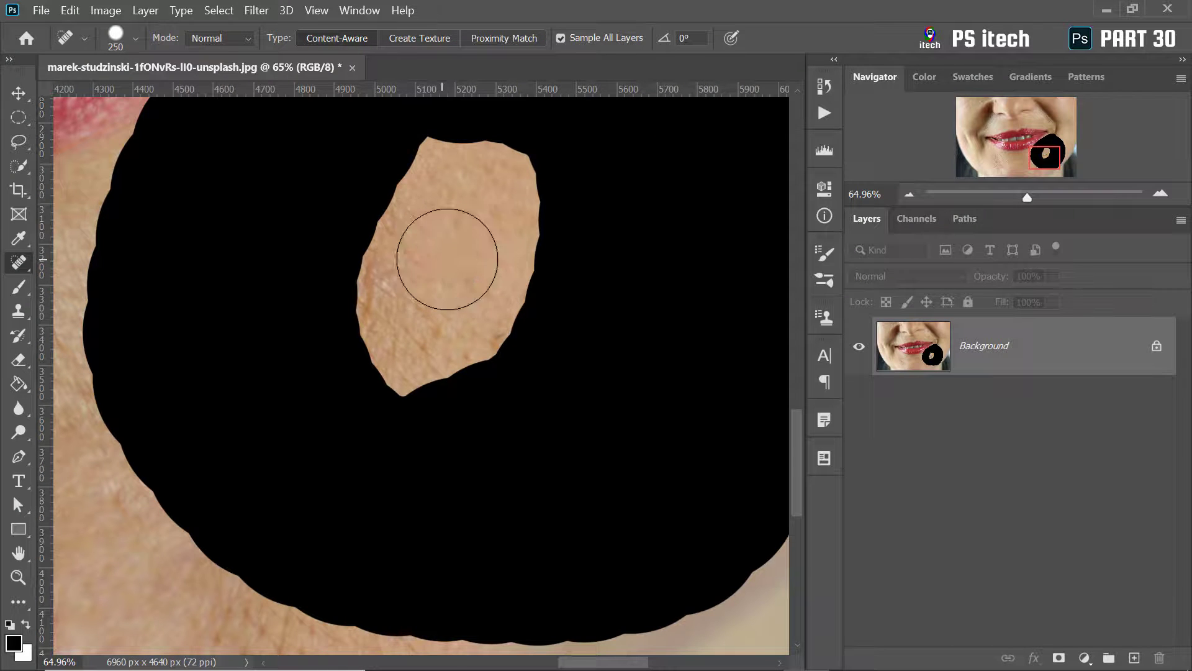
{"action": "scroll", "coordinate": [447, 259], "scroll_direction": "down", "scroll_amount": 2}
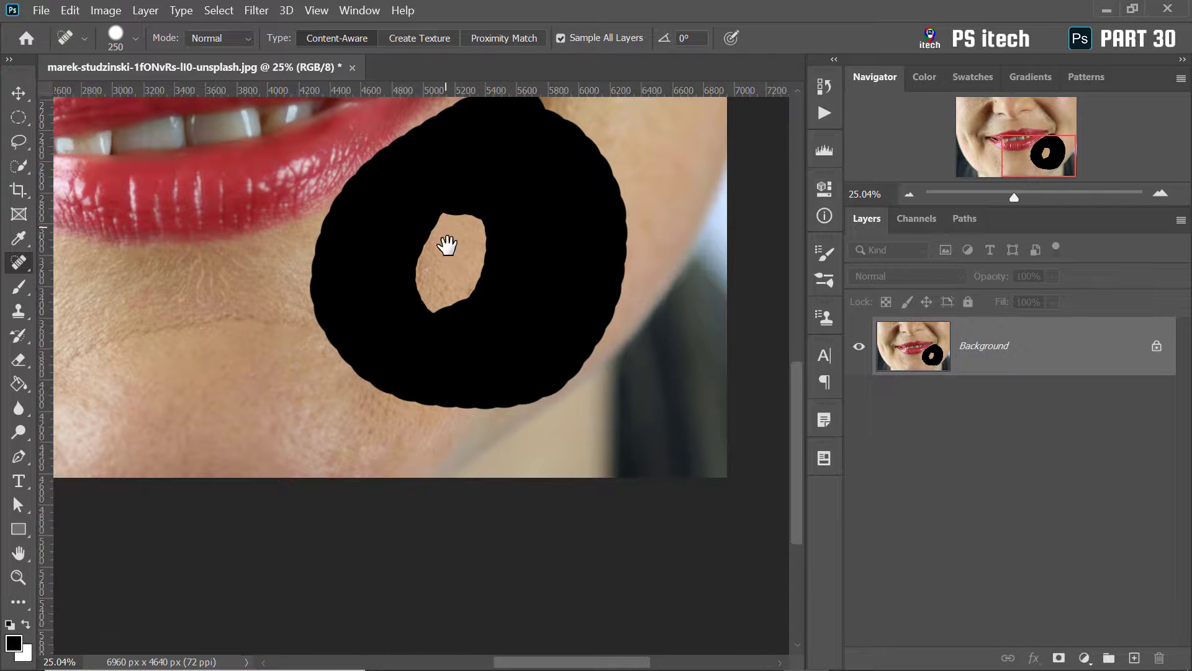
{"action": "left_click_drag", "start_coordinate": [447, 245], "coordinate": [567, 342]}
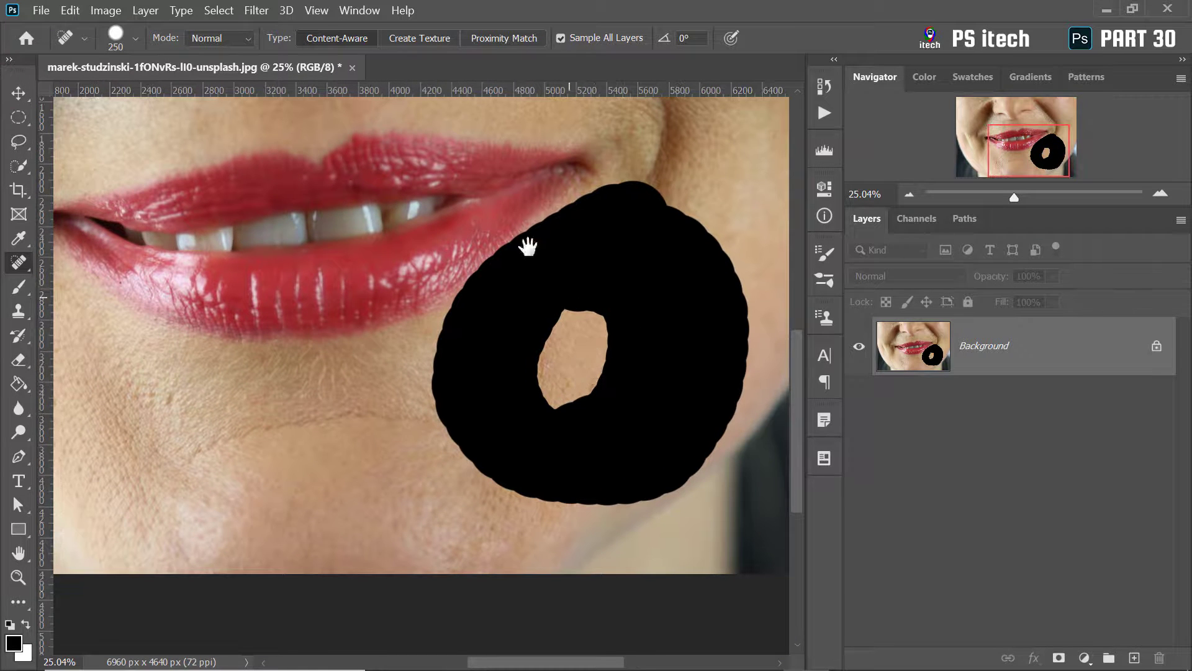
{"action": "left_click_drag", "start_coordinate": [528, 247], "coordinate": [587, 364]}
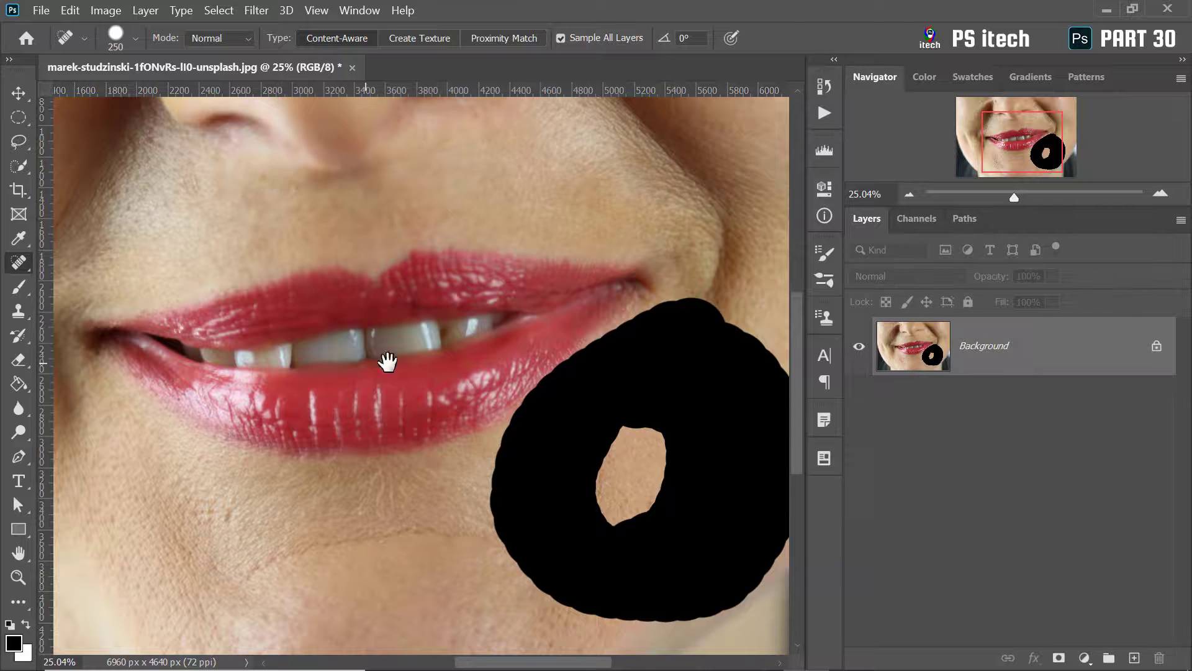
{"action": "left_click_drag", "start_coordinate": [387, 361], "coordinate": [203, 94]}
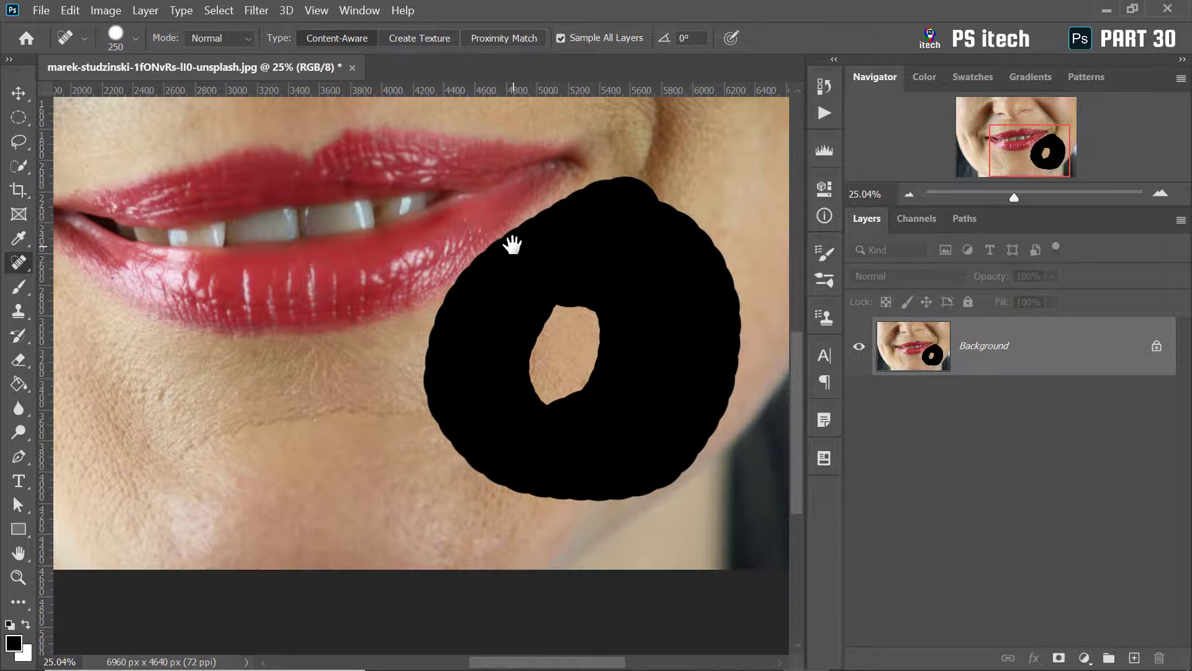
{"action": "left_click_drag", "start_coordinate": [512, 244], "coordinate": [546, 317]}
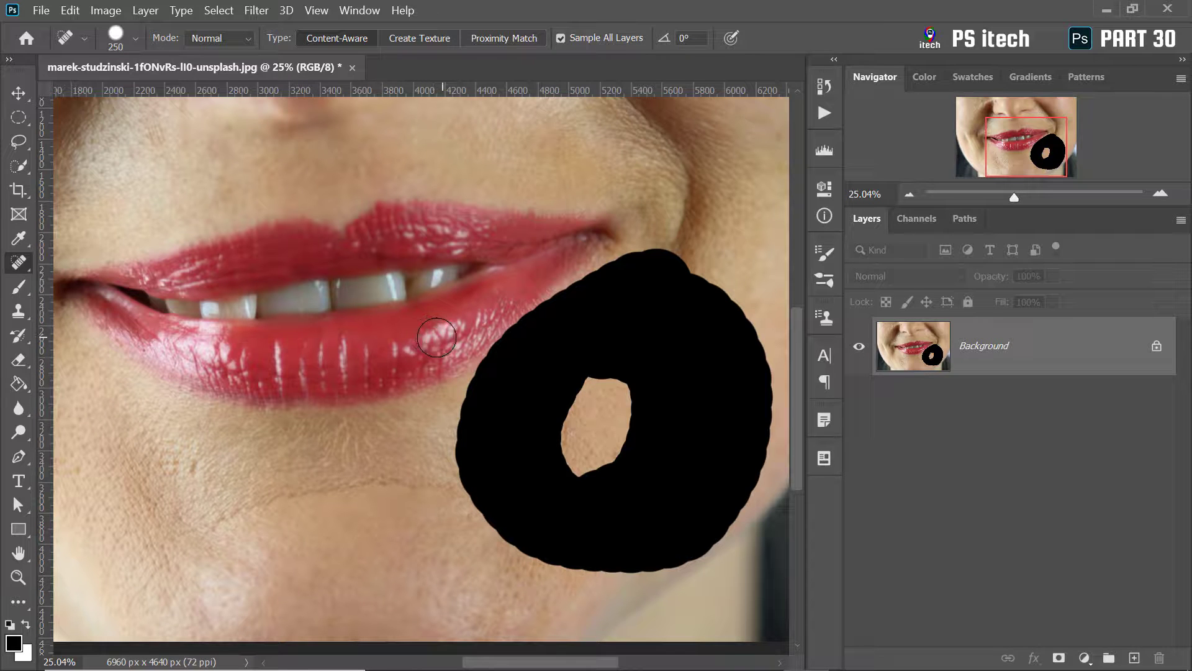
{"action": "left_click", "coordinate": [435, 335]}
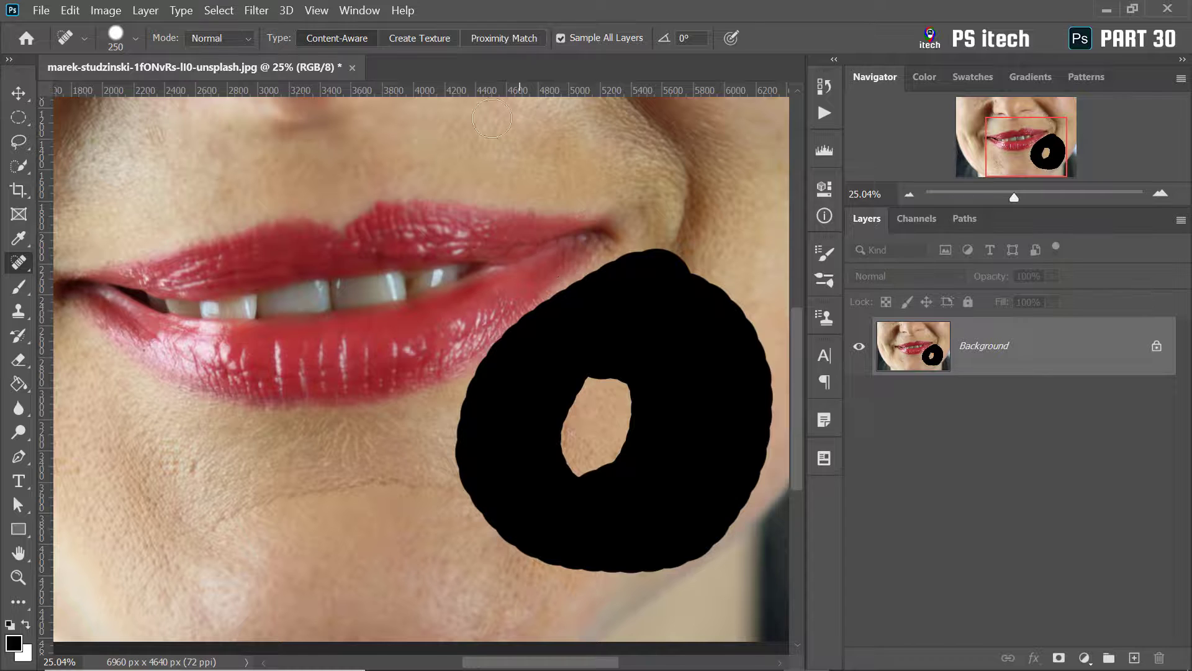
Set the type to Proximity Match and the size to 102 px, and paint over the small highlights on the middle of the lower lip.
{"action": "left_click", "coordinate": [495, 40]}
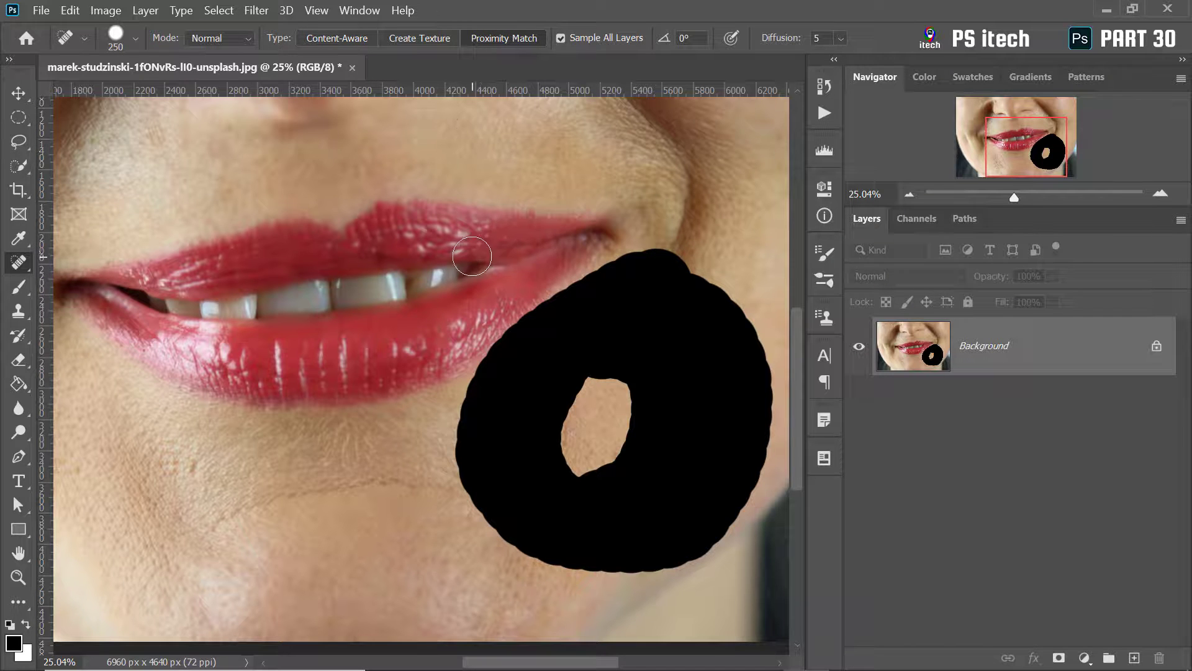
{"action": "right_click", "coordinate": [472, 257]}
{"action": "left_click_drag", "start_coordinate": [568, 290], "coordinate": [585, 290]}
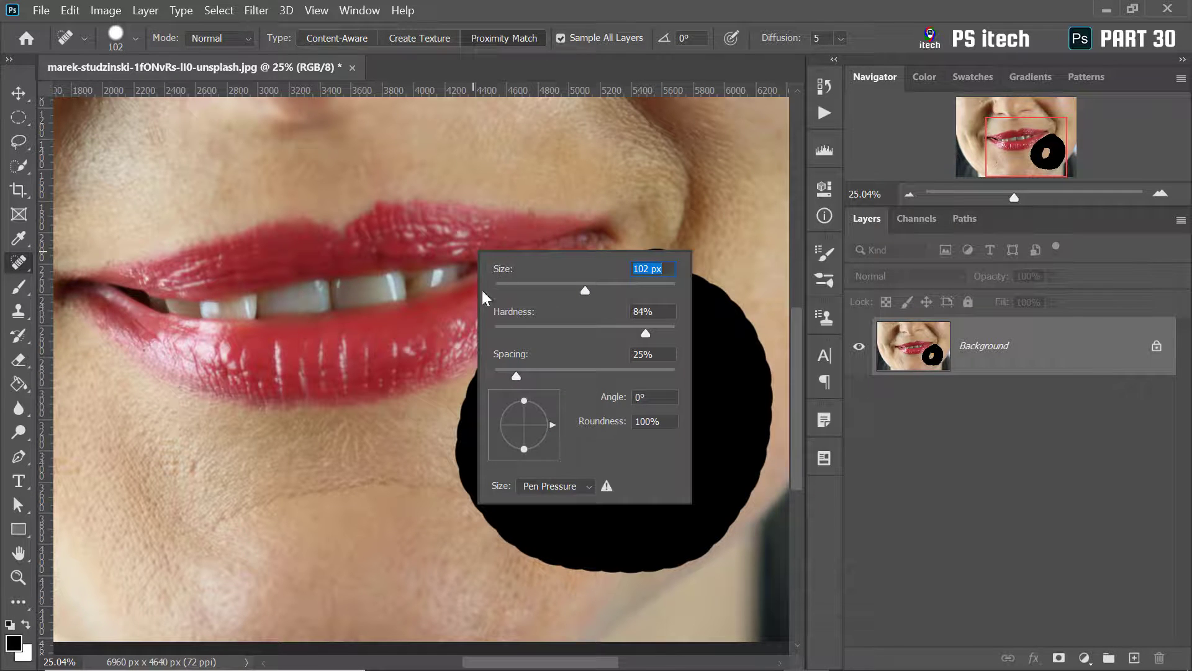
{"action": "mouse_move", "coordinate": [346, 336]}
{"action": "left_mouse_down"}
{"action": "mouse_move", "coordinate": [345, 376]}
{"action": "mouse_move", "coordinate": [375, 382]}
{"action": "left_mouse_up"}
{"action": "left_click", "coordinate": [360, 348]}
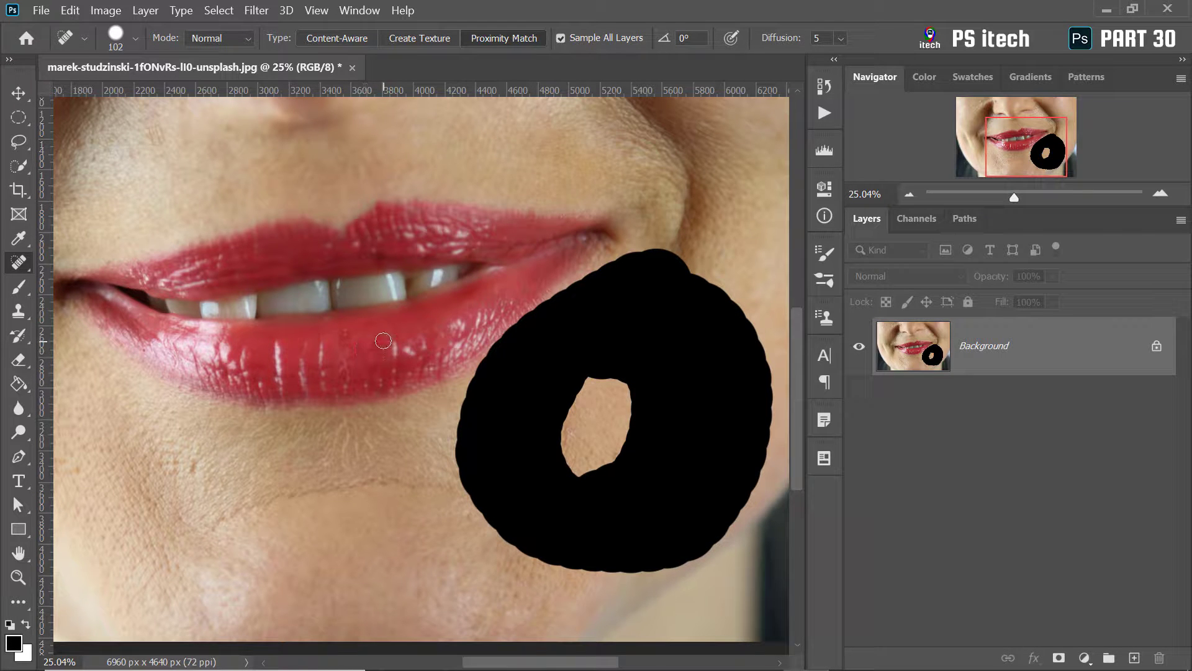
{"action": "mouse_move", "coordinate": [387, 339]}
{"action": "left_mouse_down"}
{"action": "mouse_move", "coordinate": [381, 369]}
{"action": "mouse_move", "coordinate": [395, 357]}
{"action": "left_mouse_up"}
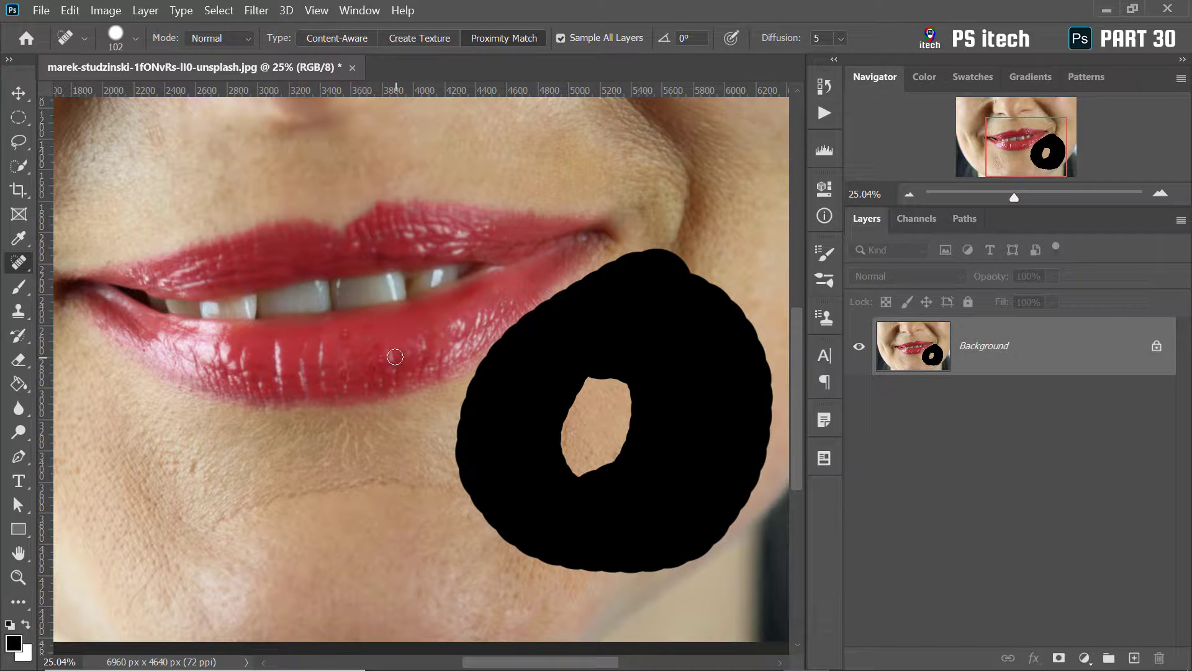